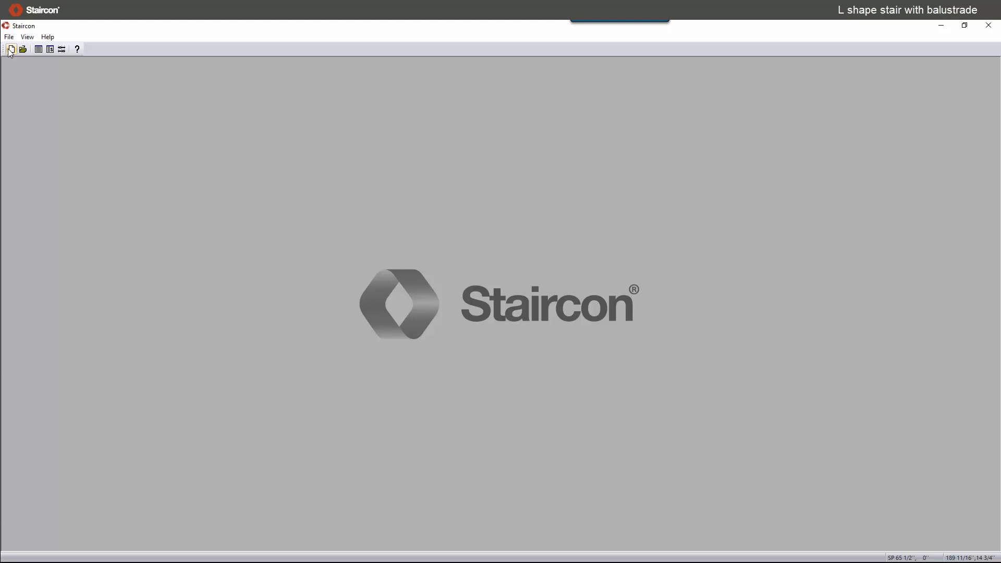
# Step: Create a new project with the default project parameters, keeping the floor height at 150 and the floor thickness at 10
pyautogui.click(12, 49)
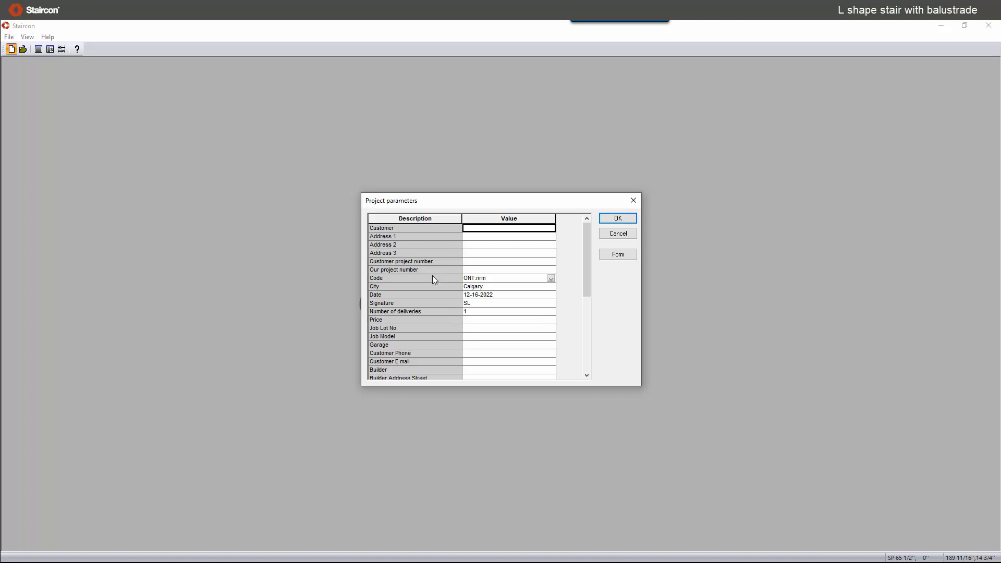
pyautogui.click(617, 220)
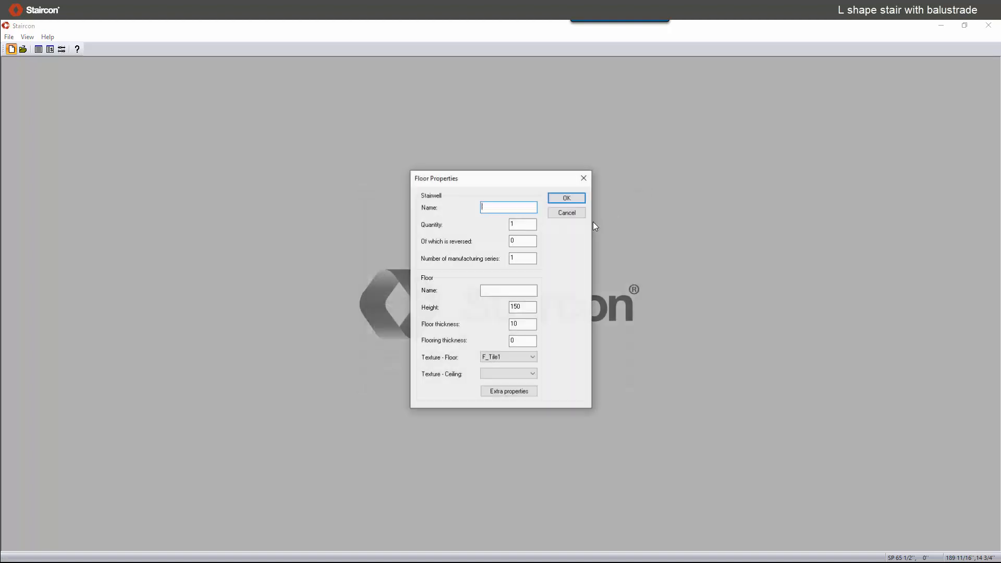
pyautogui.doubleClick(517, 307)
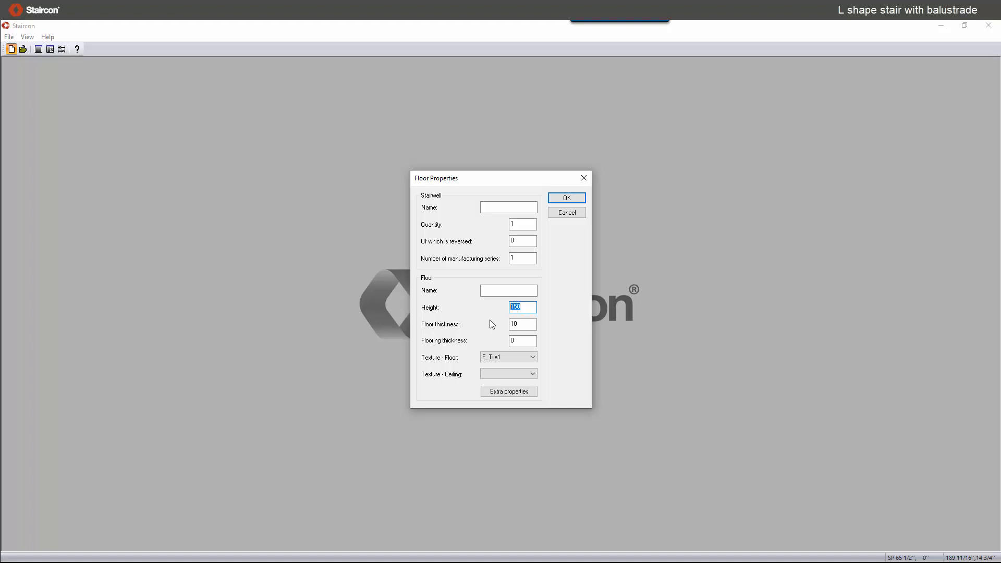
pyautogui.doubleClick(509, 324)
pyautogui.moveTo(508, 326); pyautogui.dragTo(504, 327)
pyautogui.click(563, 200)
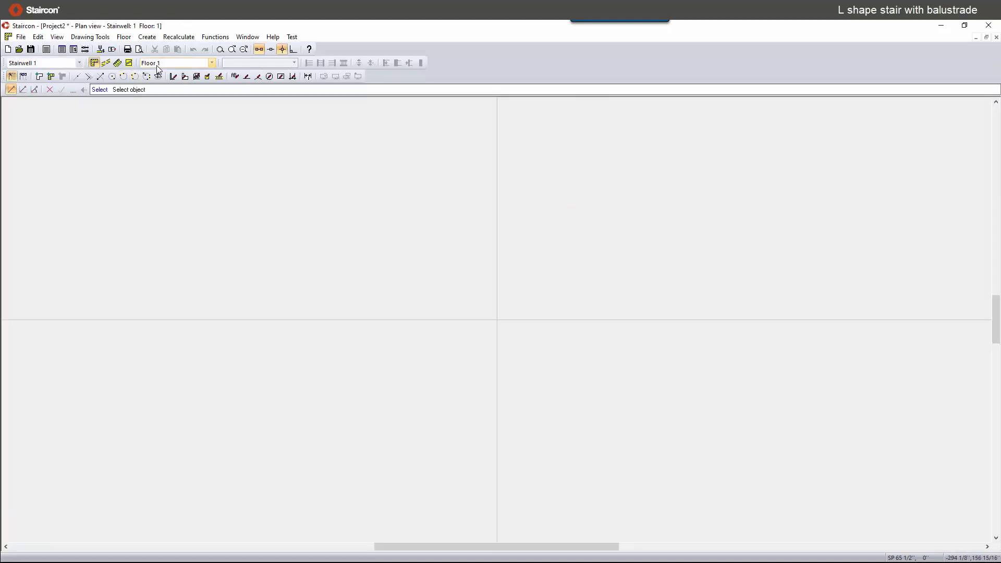
# Step: Name the current floor Main in its floor properties and check the list of floors
pyautogui.click(124, 36)
pyautogui.click(137, 155)
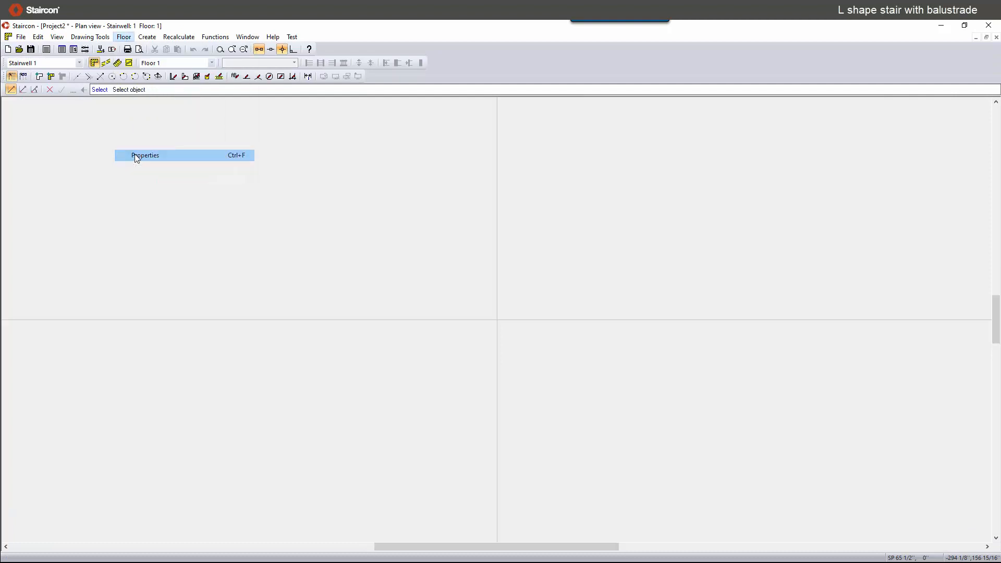
pyautogui.click(492, 292)
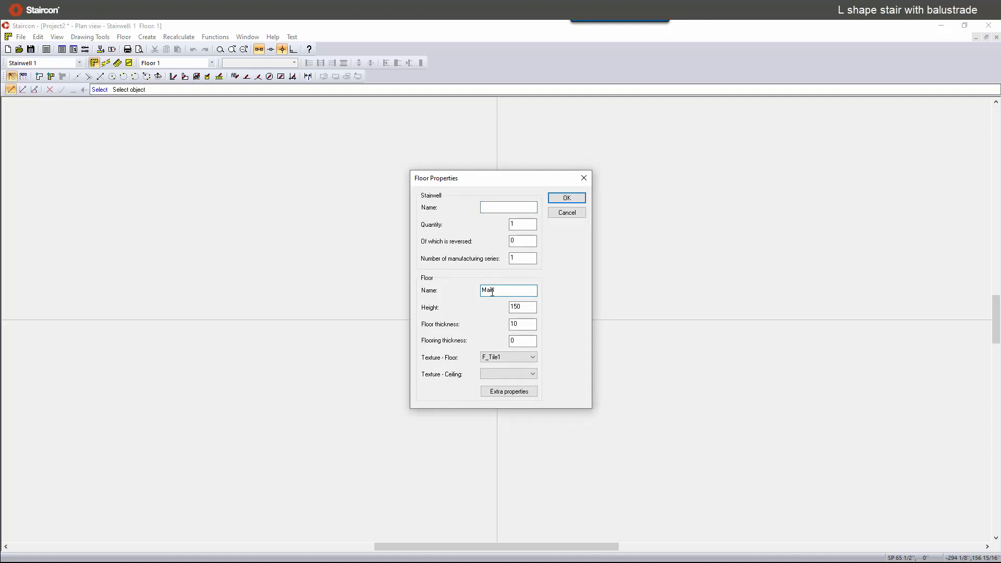
pyautogui.click(566, 198)
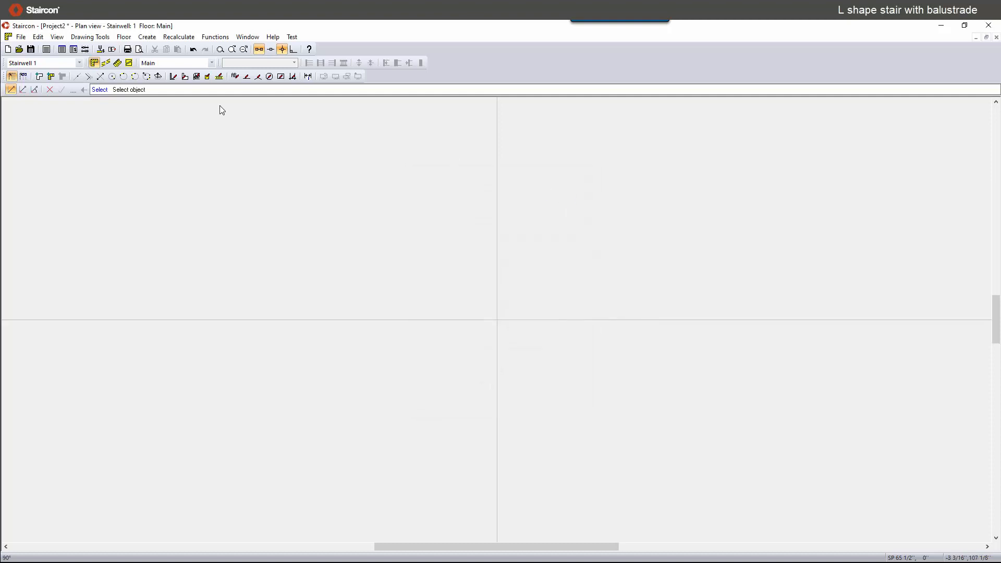
pyautogui.click(167, 63)
pyautogui.click(167, 63)
pyautogui.click(162, 64)
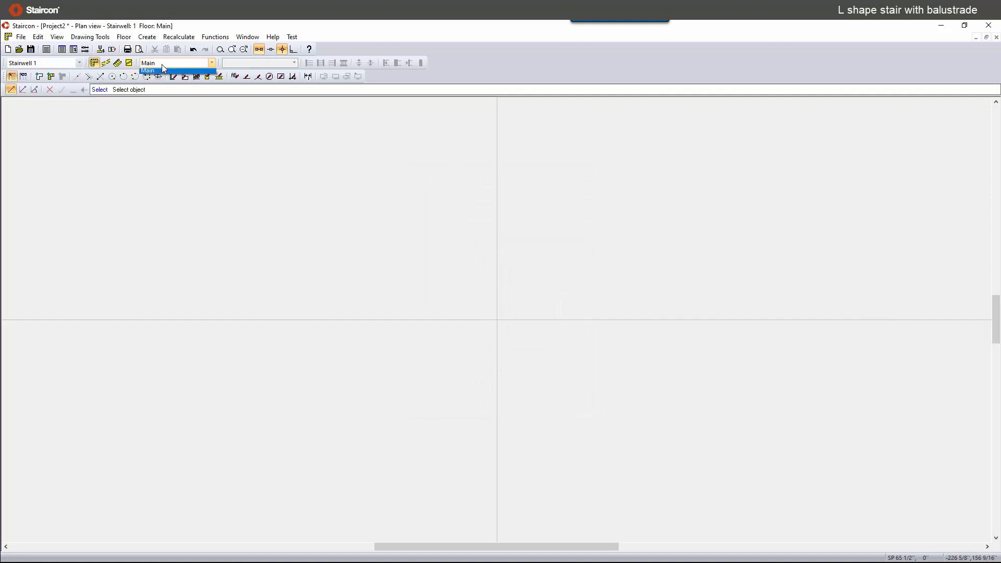
pyautogui.click(161, 64)
# Step: Create a rectangular 110.75 by 110.75 floor opening with walls on sides B and C, placed at the origin (0,0)
pyautogui.click(40, 76)
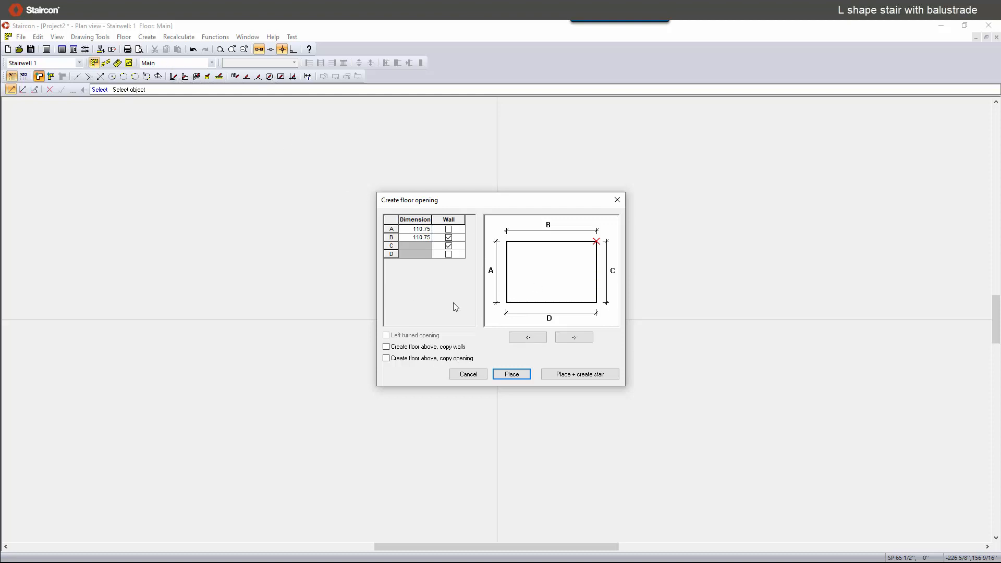
pyautogui.click(564, 339)
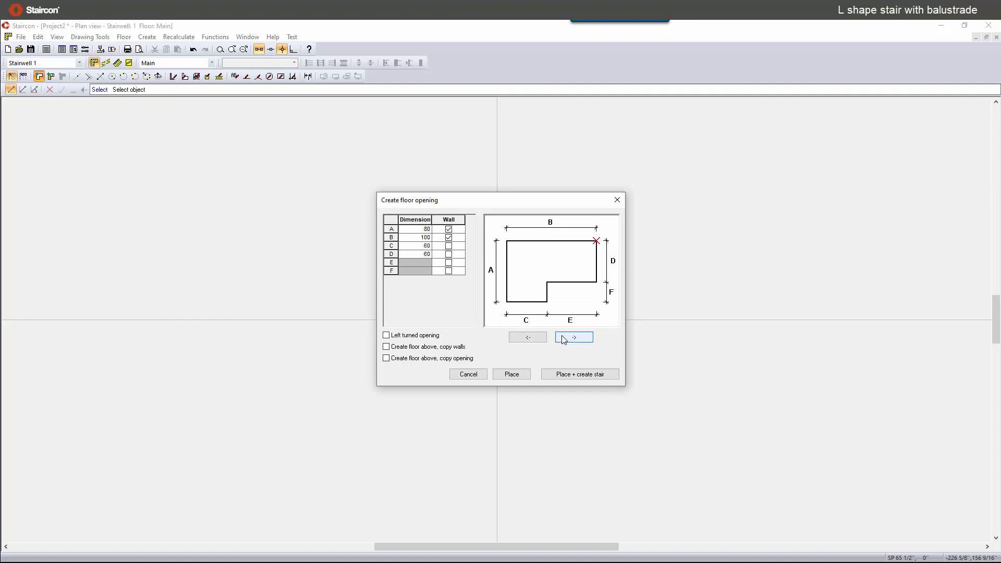
pyautogui.click(563, 339)
pyautogui.click(539, 339)
pyautogui.click(540, 339)
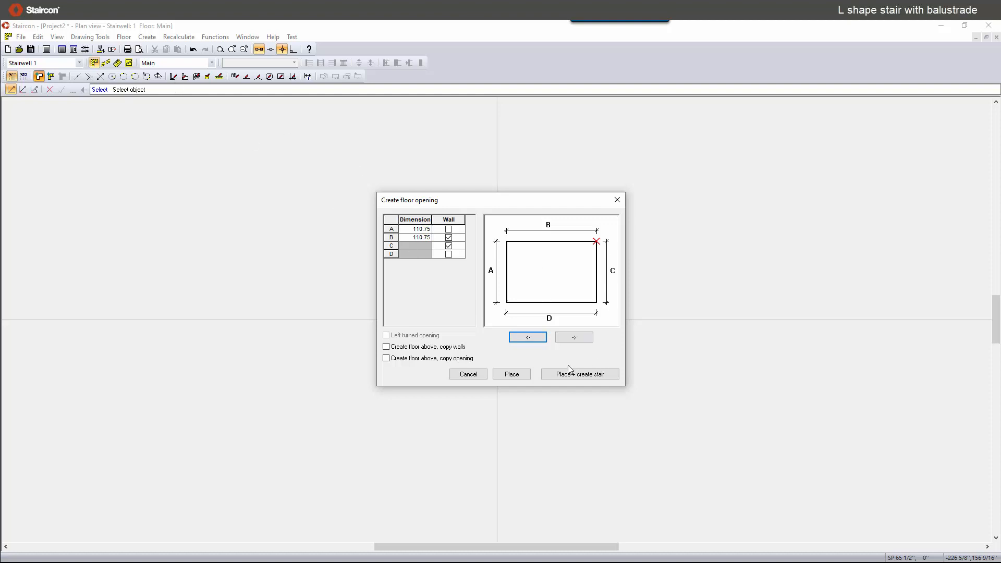
pyautogui.click(513, 374)
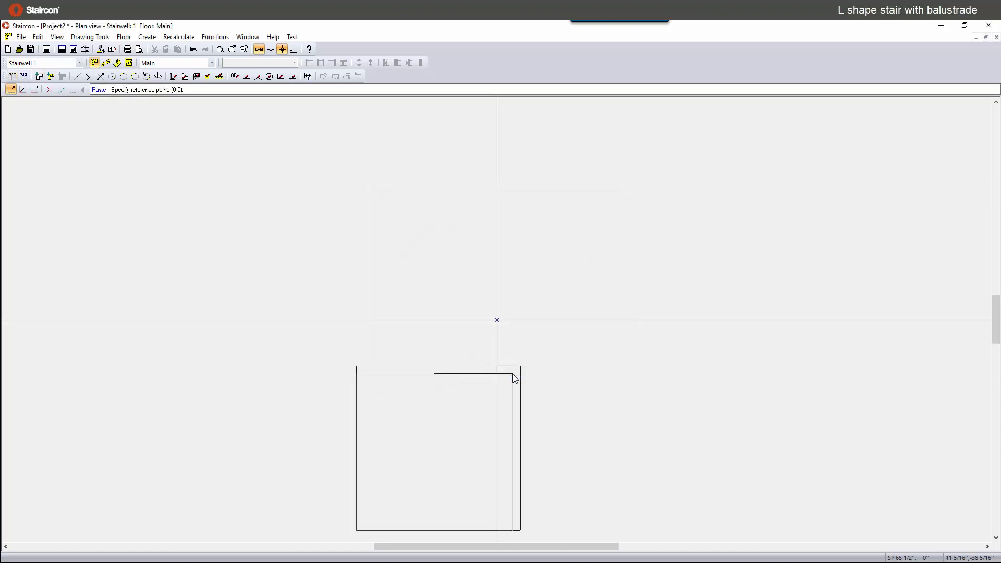
pyautogui.press('Return')
pyautogui.press('Return')
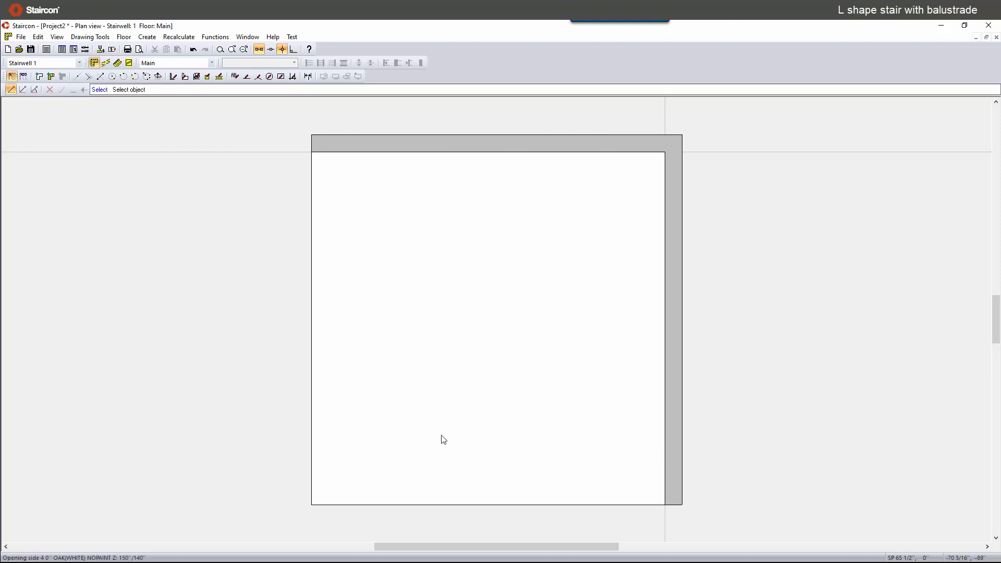
# Step: Show the floor opening's dimensions and move the upper dimension line outward, clear of the wall
pyautogui.rightClick(482, 146)
pyautogui.click(480, 160)
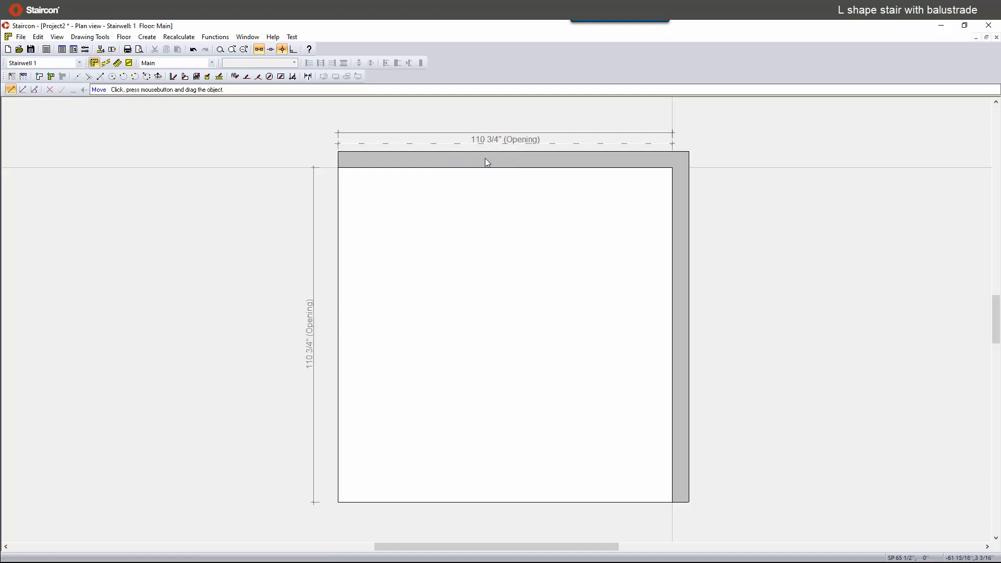
pyautogui.click(485, 158)
pyautogui.scroll(-2, 386, 432)
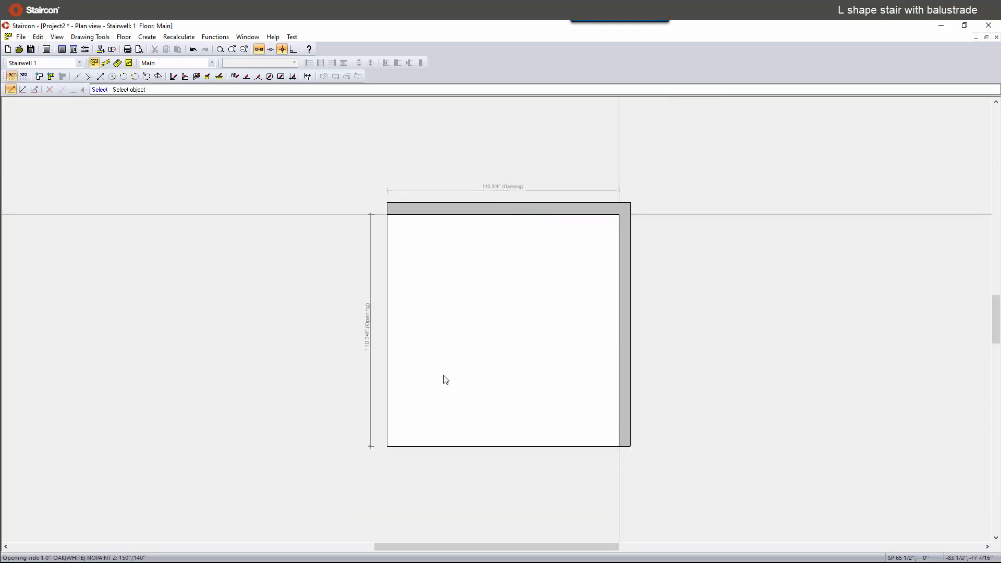
pyautogui.click(51, 77)
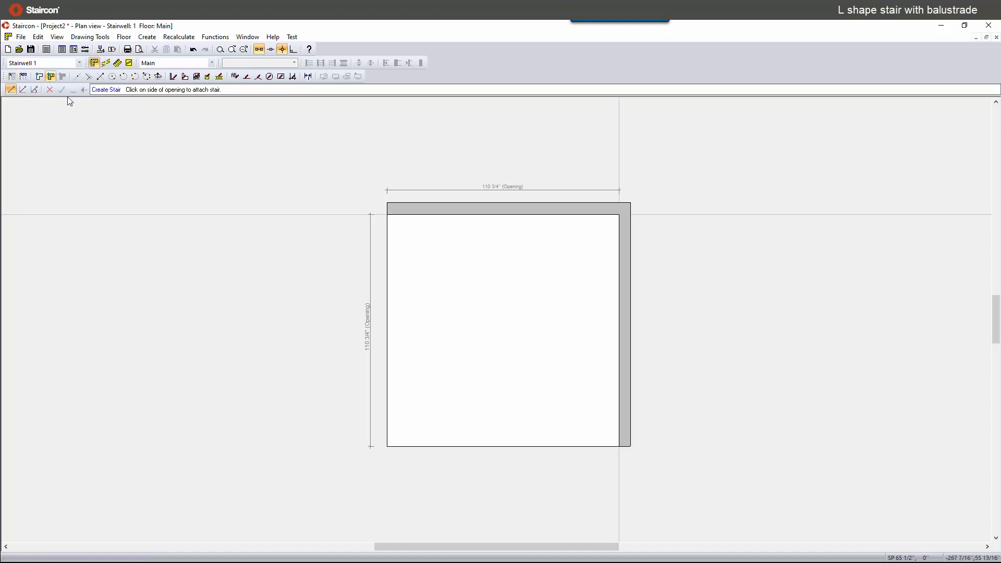
pyautogui.click(403, 265)
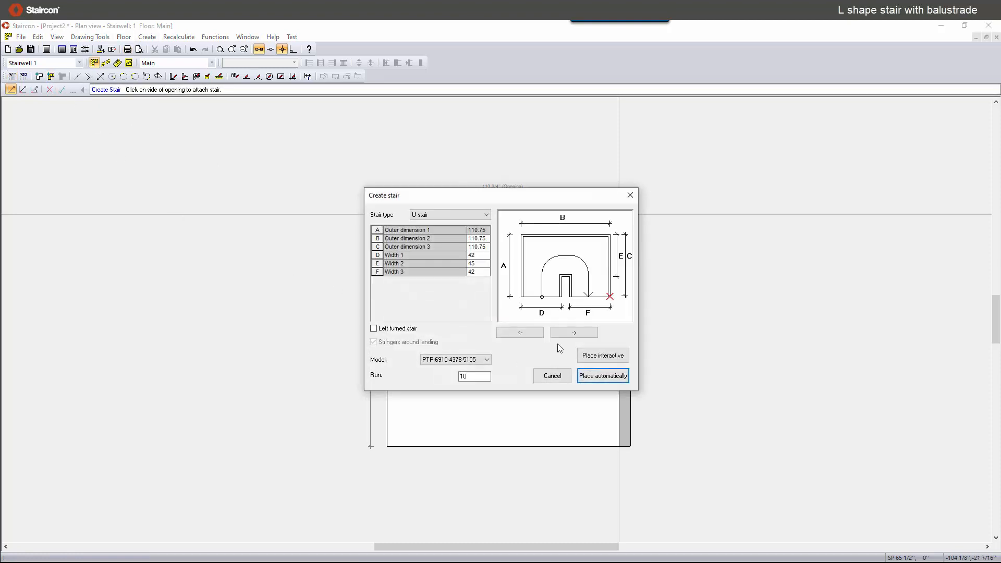
pyautogui.click(556, 334)
pyautogui.click(558, 335)
pyautogui.click(559, 334)
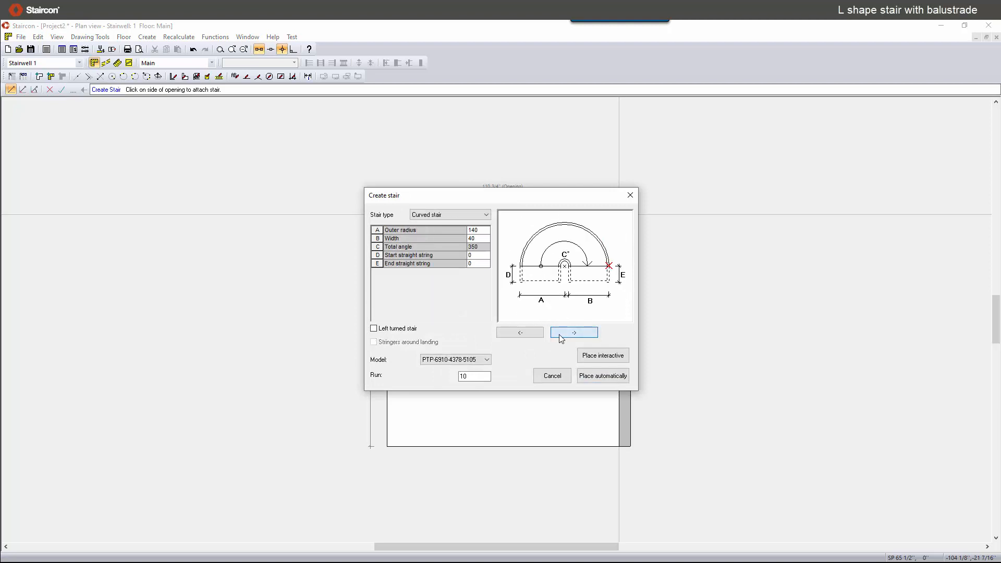
pyautogui.click(559, 333)
pyautogui.click(559, 334)
pyautogui.click(560, 333)
pyautogui.click(560, 333)
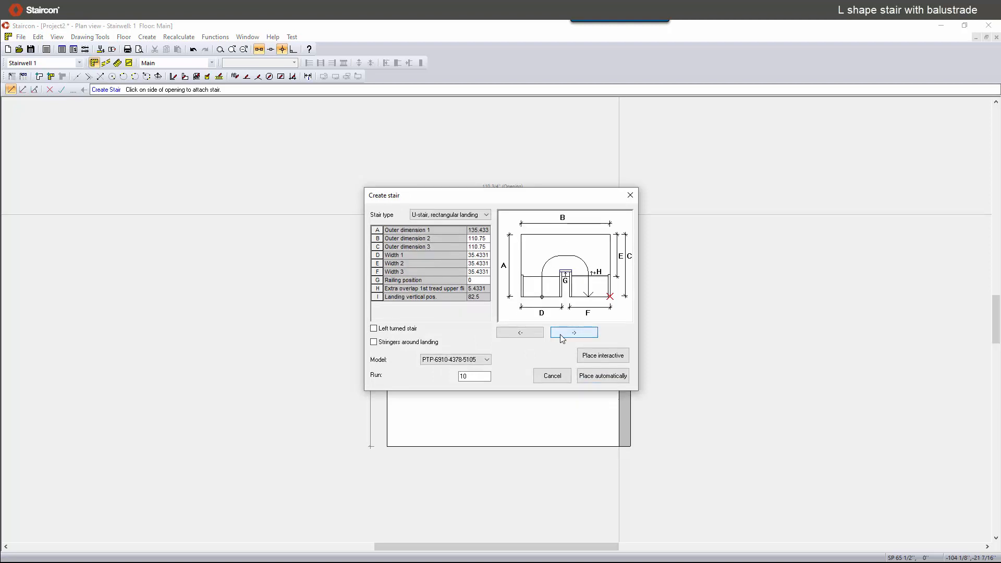
pyautogui.click(560, 333)
pyautogui.click(559, 334)
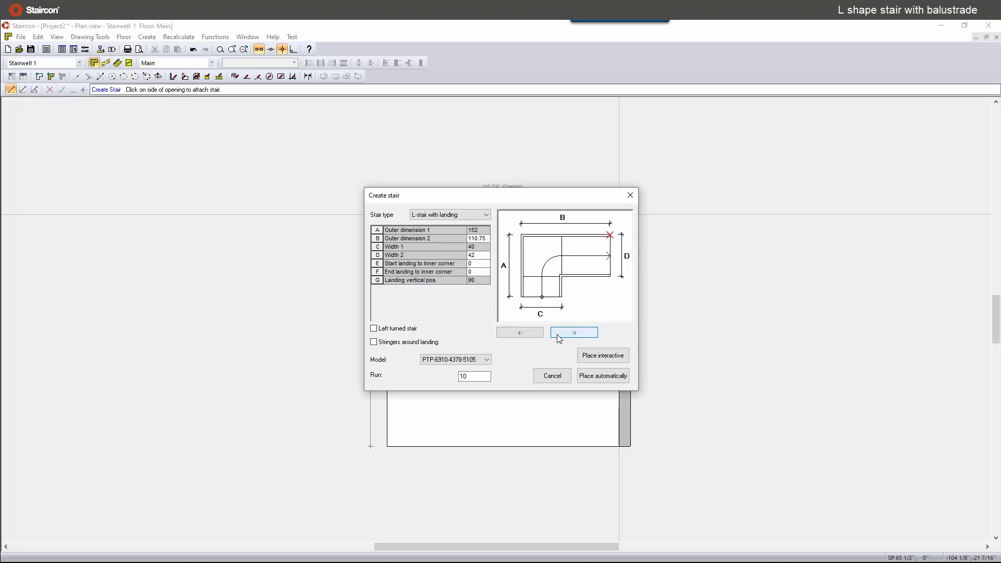
pyautogui.click(520, 332)
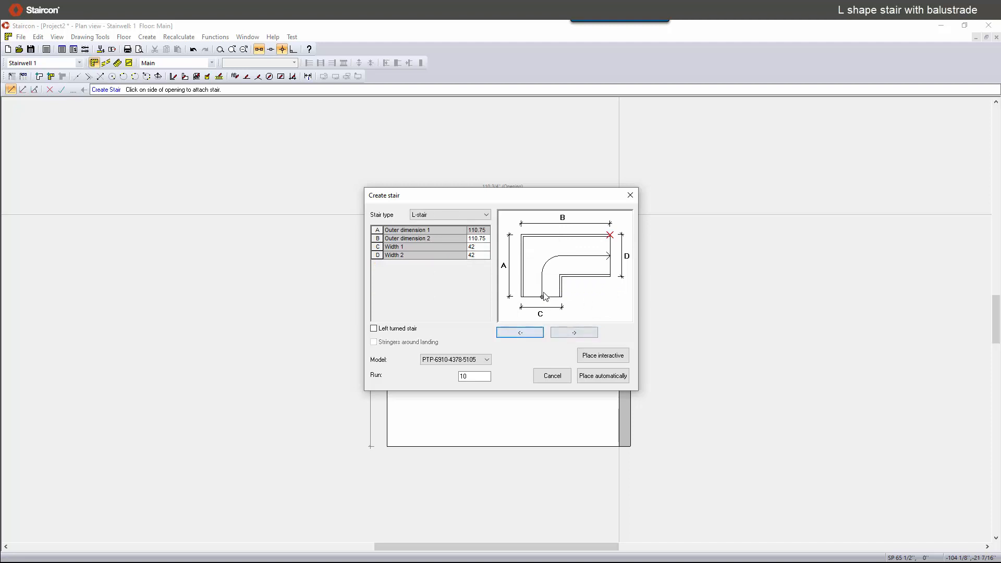
pyautogui.click(629, 195)
# Step: Start a section stair at the upper end of the opening's left side with a straight flight of 7 treads
pyautogui.click(150, 39)
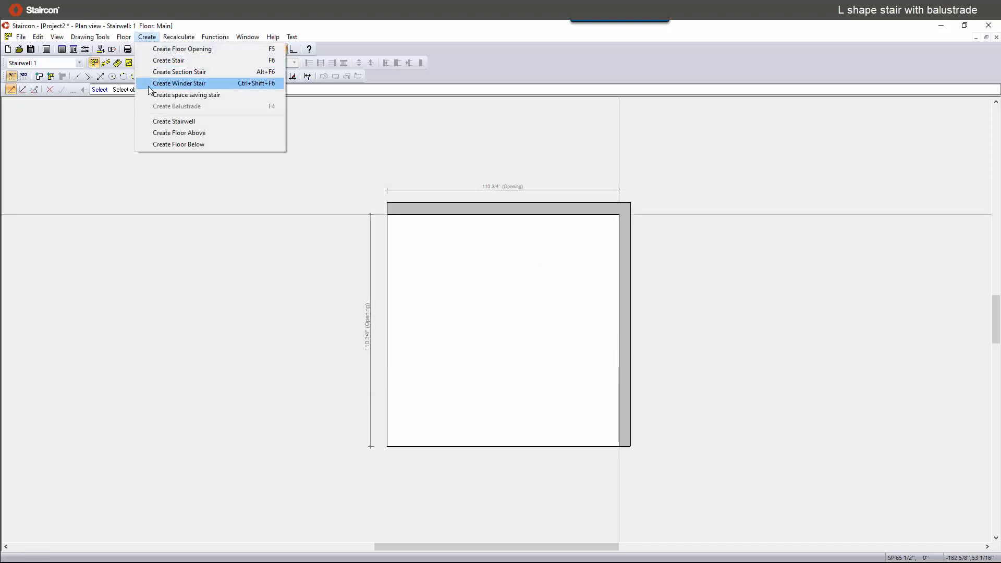
pyautogui.click(180, 76)
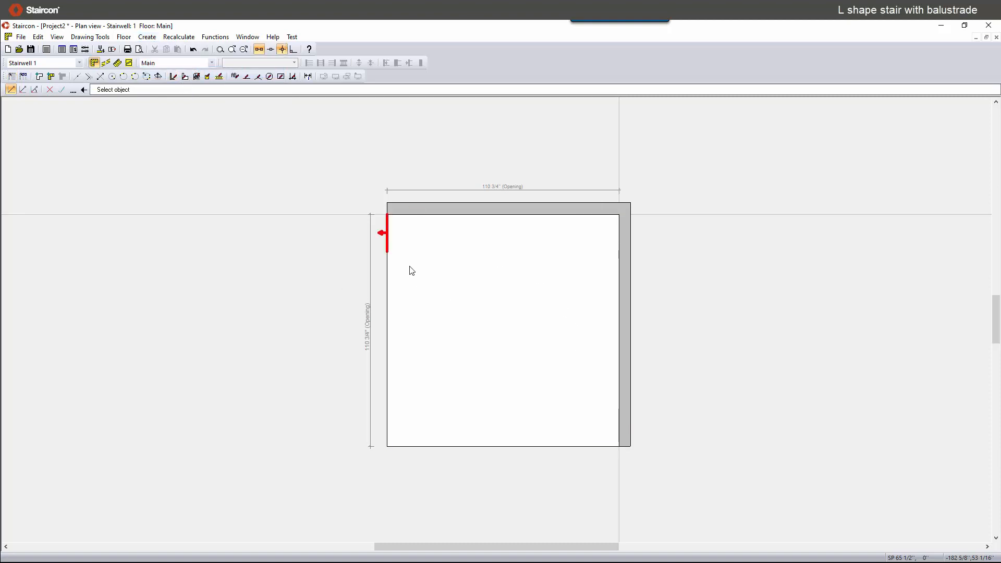
pyautogui.click(392, 244)
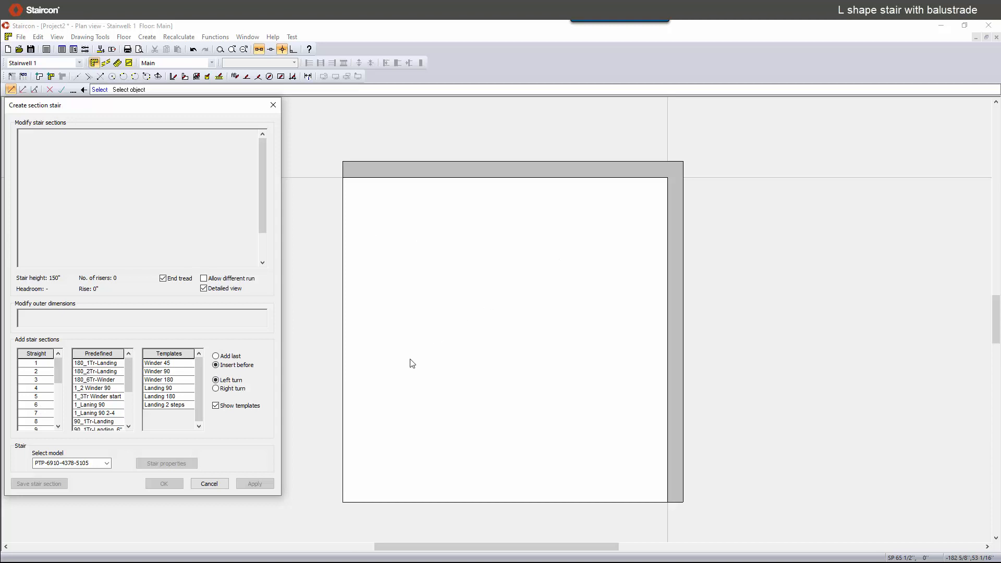
pyautogui.doubleClick(36, 413)
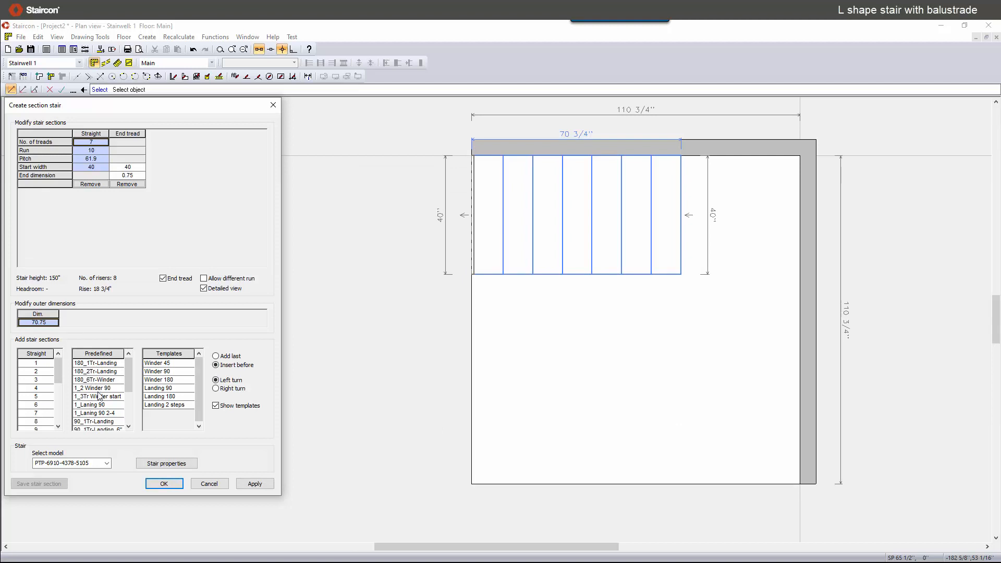
# Step: Insert a left-turning 90-degree landing and a straight flight of 10 treads before the existing 7-tread flight
pyautogui.doubleClick(89, 405)
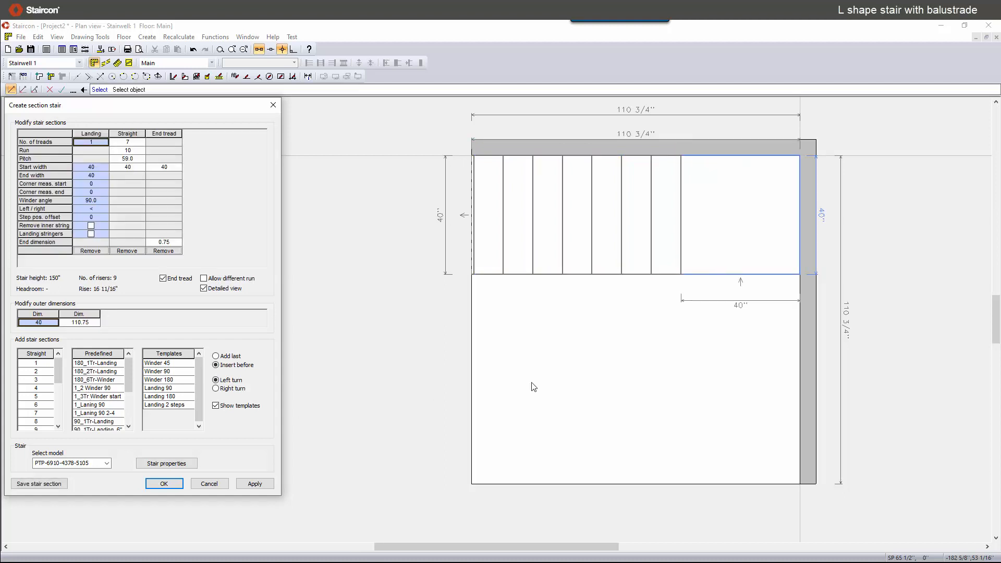
pyautogui.scroll(-1, 38, 423)
pyautogui.doubleClick(38, 413)
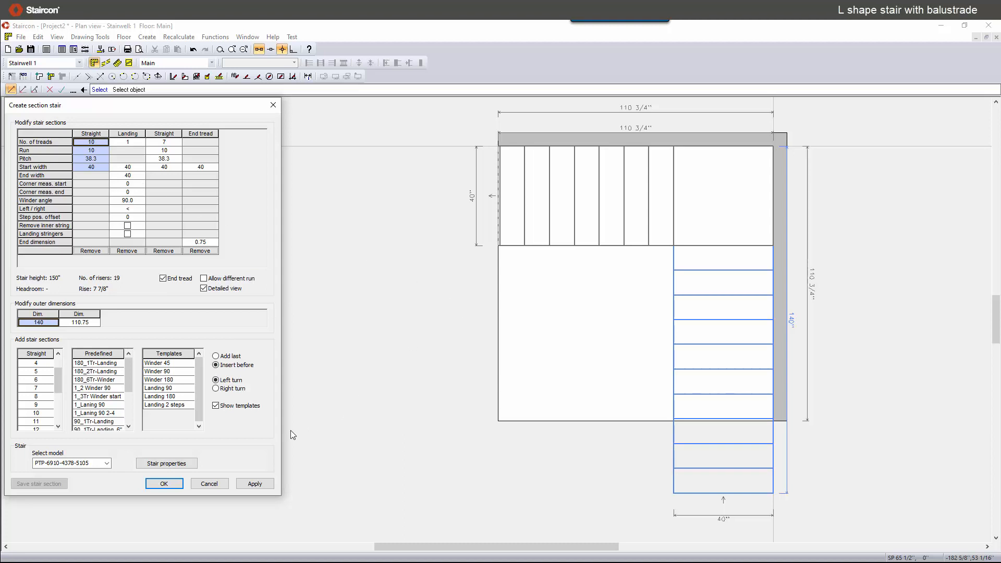
pyautogui.click(107, 463)
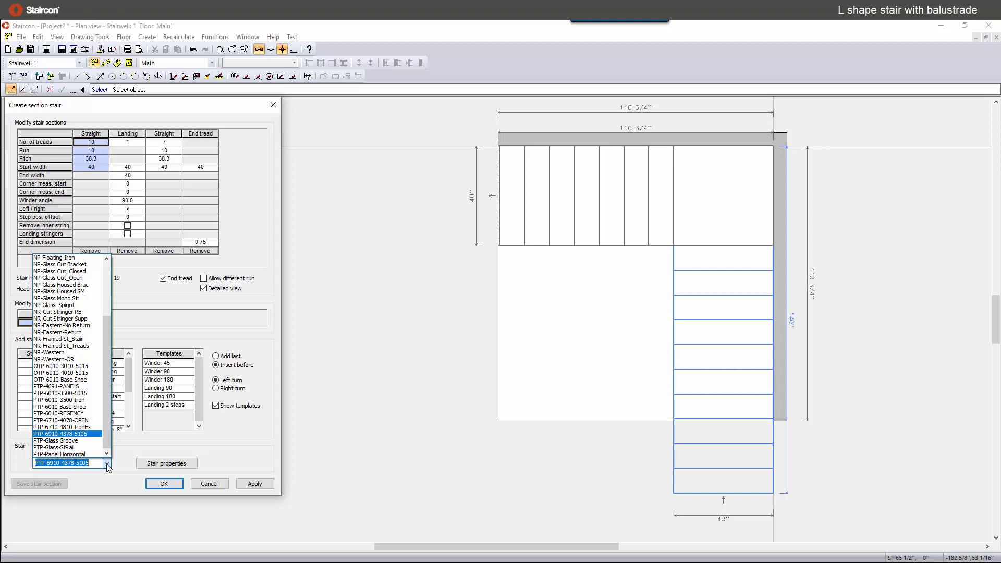
pyautogui.click(108, 464)
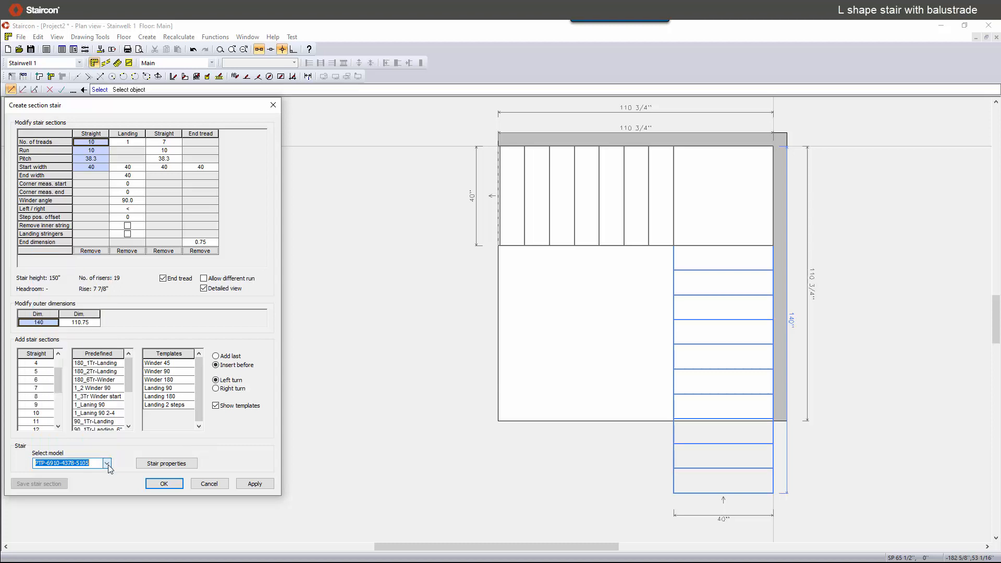
pyautogui.click(264, 486)
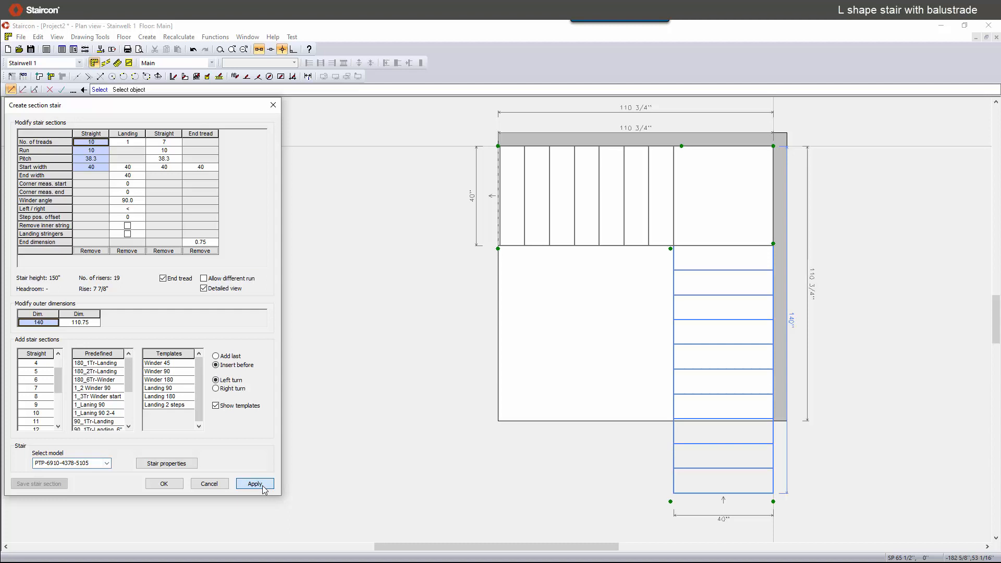
pyautogui.click(164, 482)
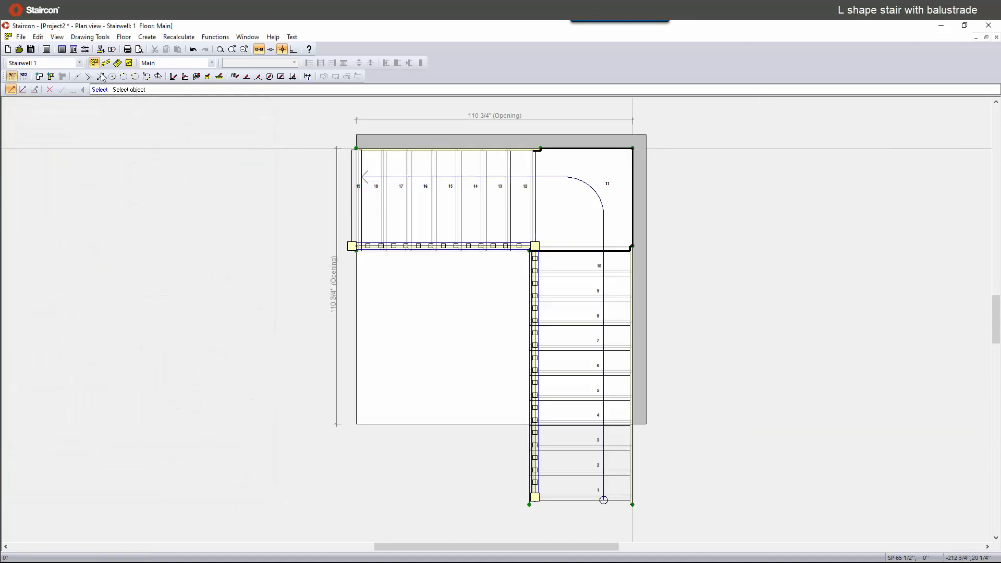
# Step: Inspect the stair and its railings in 3D from the open side, and return to the plan view
pyautogui.click(117, 63)
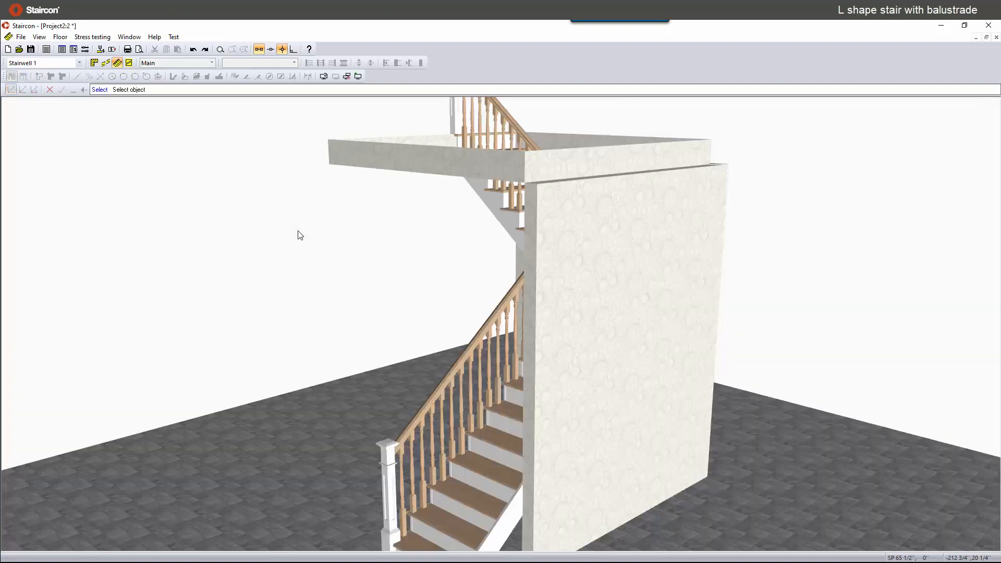
pyautogui.moveTo(328, 235); pyautogui.dragTo(465, 235)
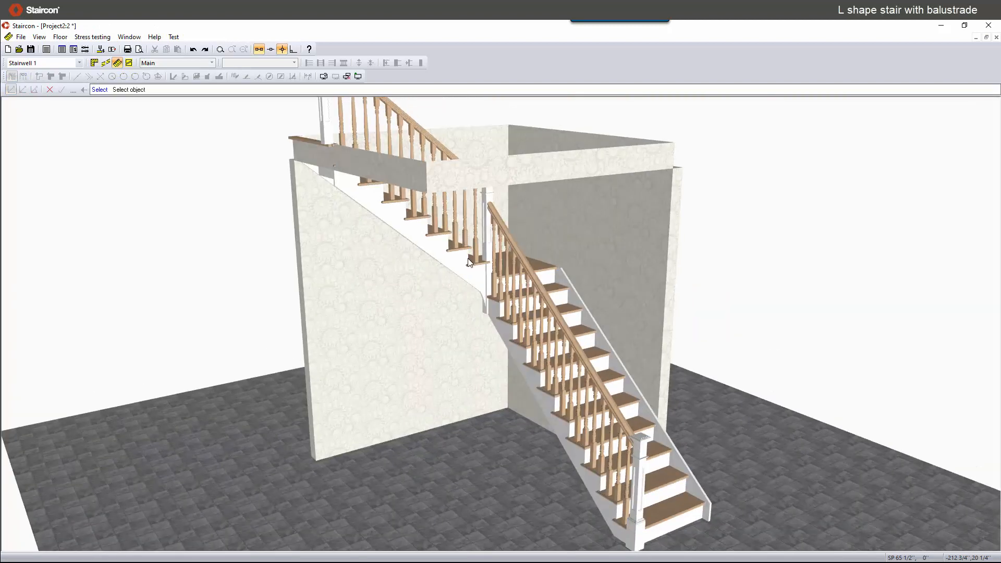
pyautogui.scroll(-3, 468, 258)
pyautogui.moveTo(468, 281); pyautogui.dragTo(477, 355)
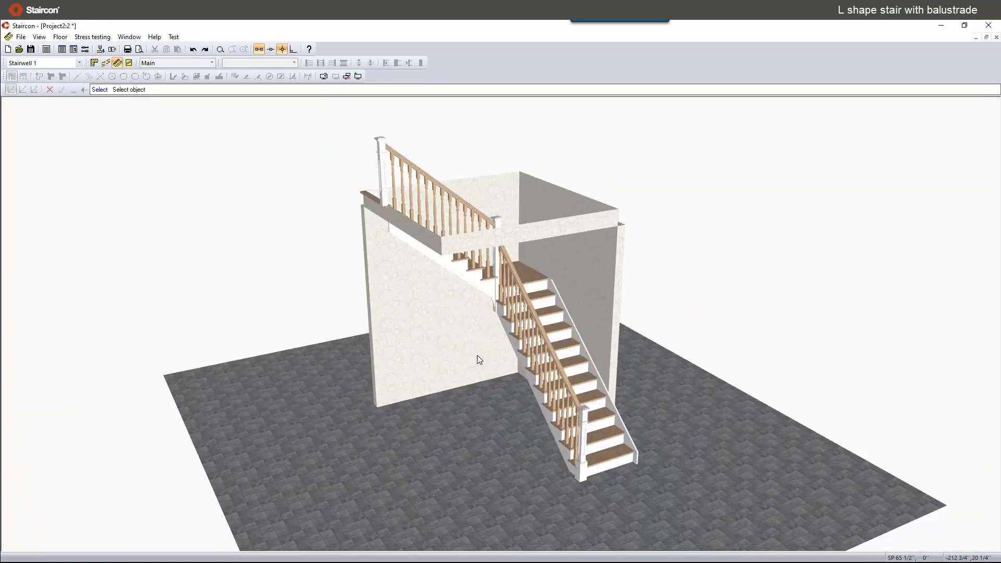
pyautogui.click(93, 63)
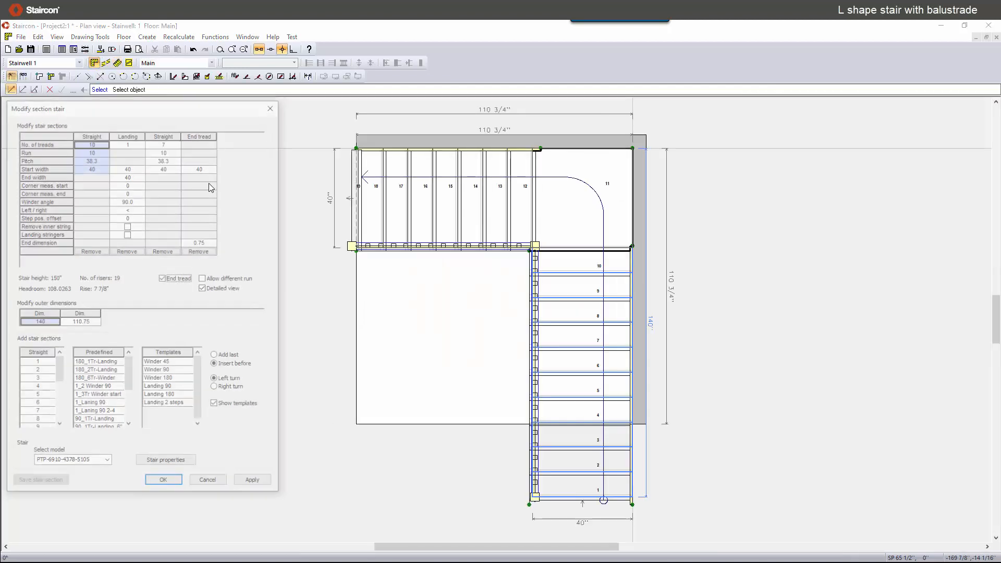
# Step: Change the stair model to PTP-6010-Base Shoe, regenerate the stair, view it in 3D and return to the plan view
pyautogui.click(107, 463)
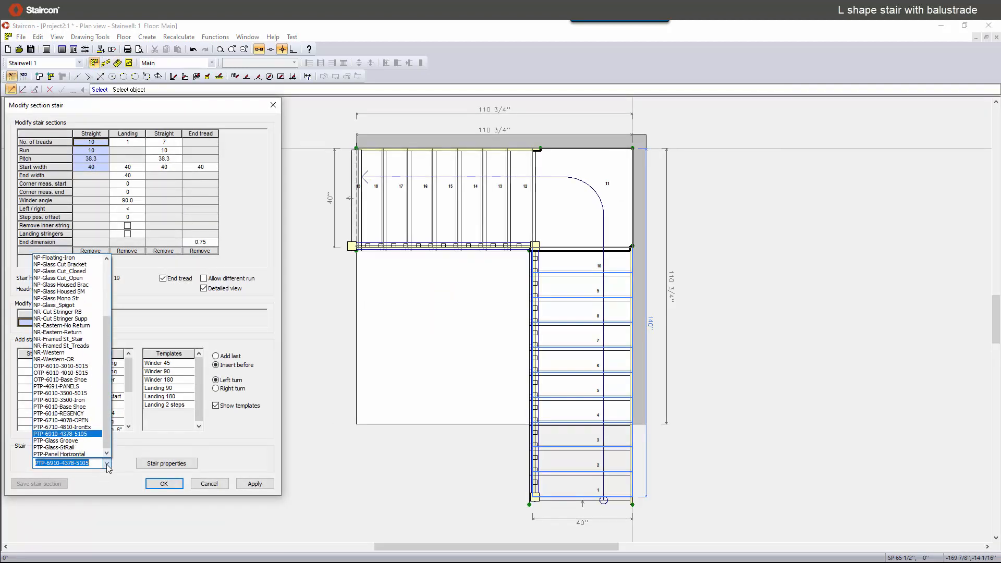
pyautogui.click(68, 407)
pyautogui.click(255, 483)
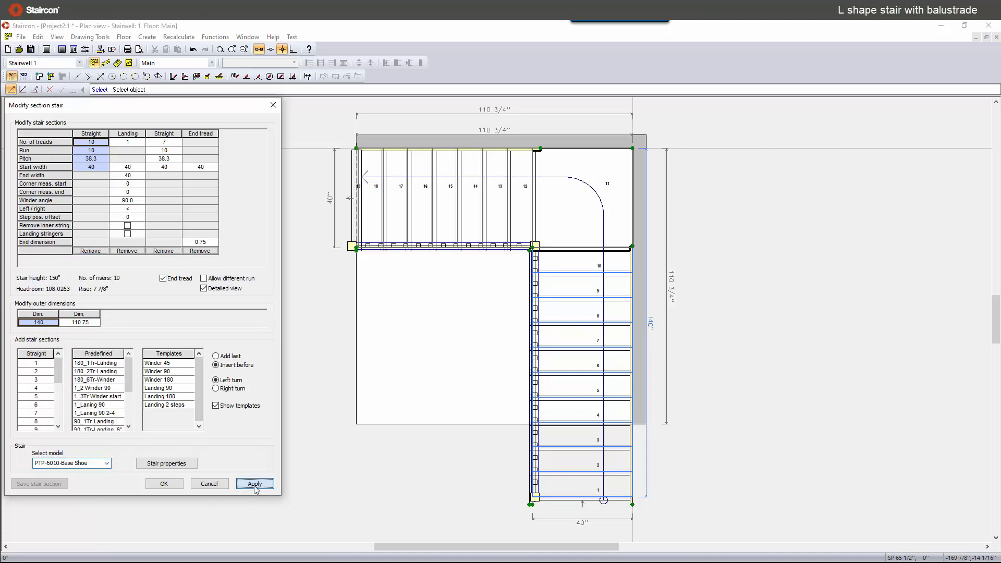
pyautogui.click(176, 485)
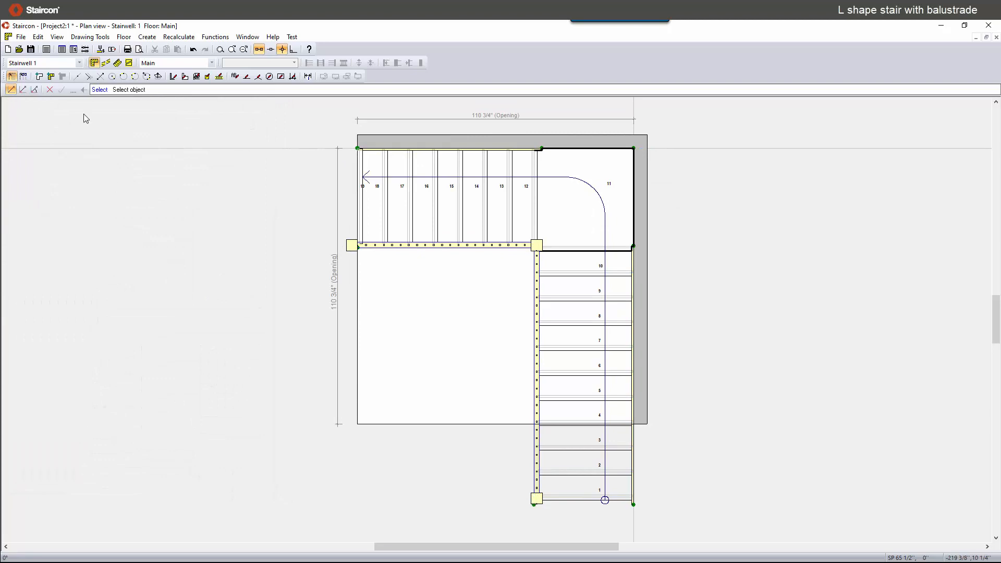
pyautogui.click(118, 62)
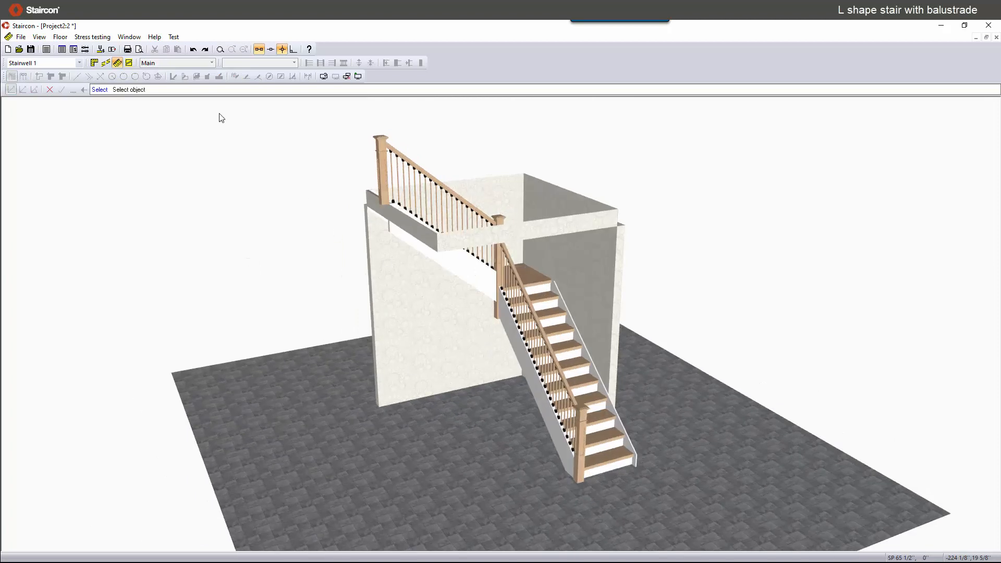
pyautogui.click(95, 63)
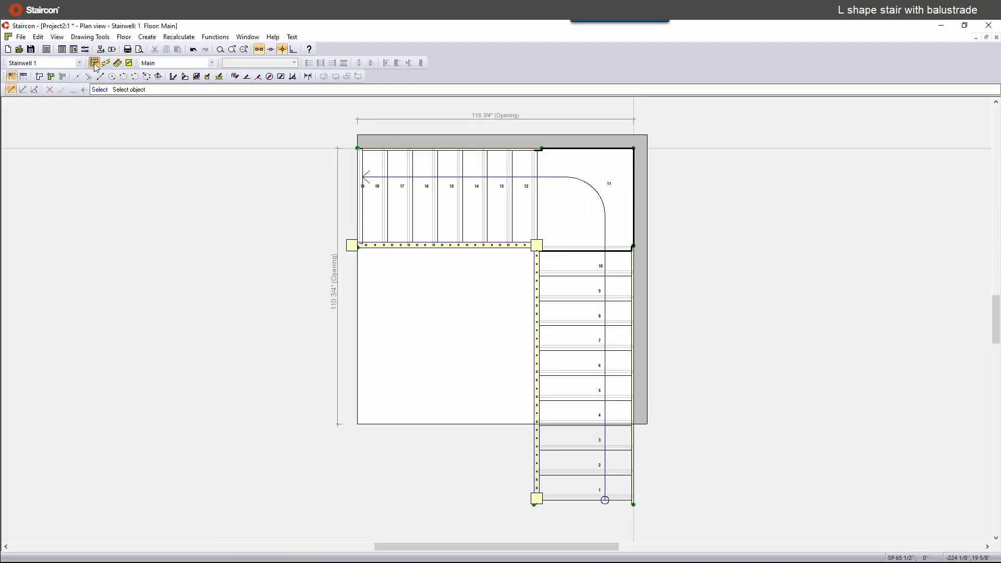
pyautogui.doubleClick(382, 369)
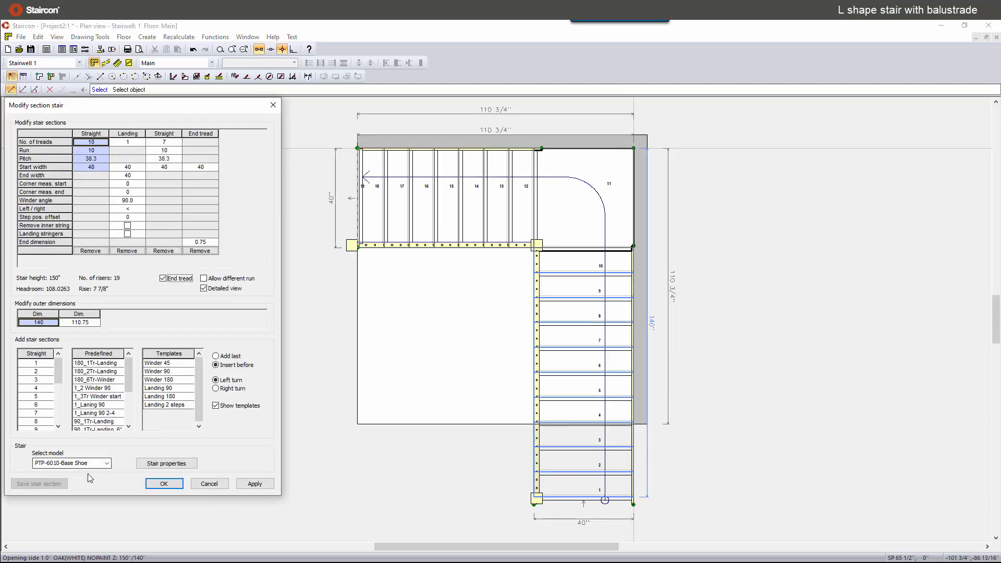
pyautogui.click(107, 463)
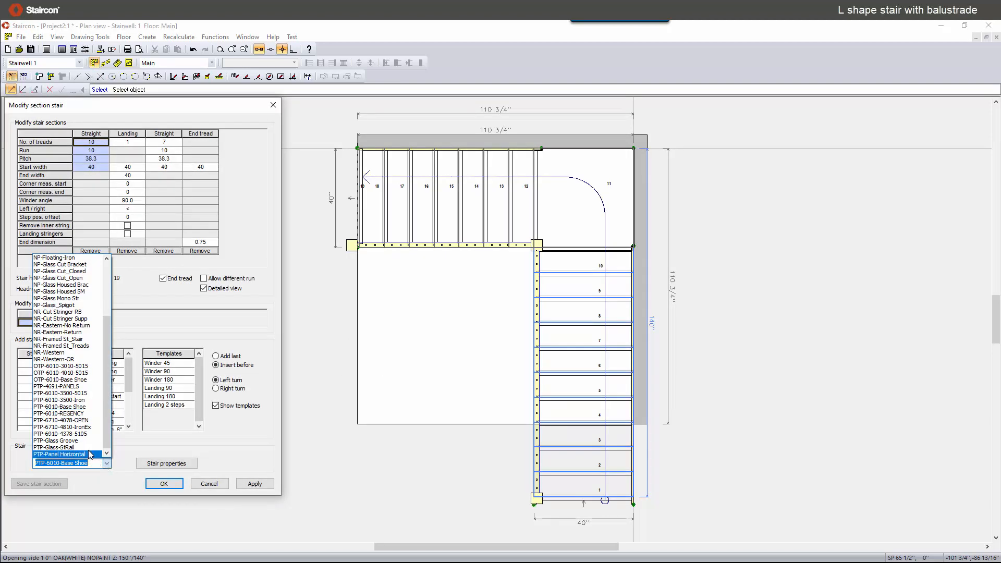
pyautogui.click(85, 435)
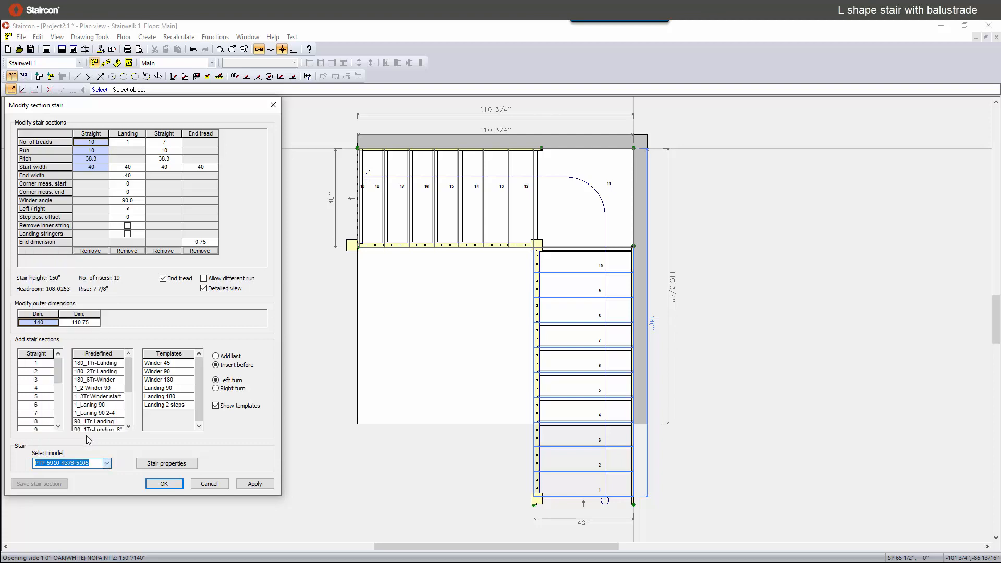
pyautogui.click(251, 484)
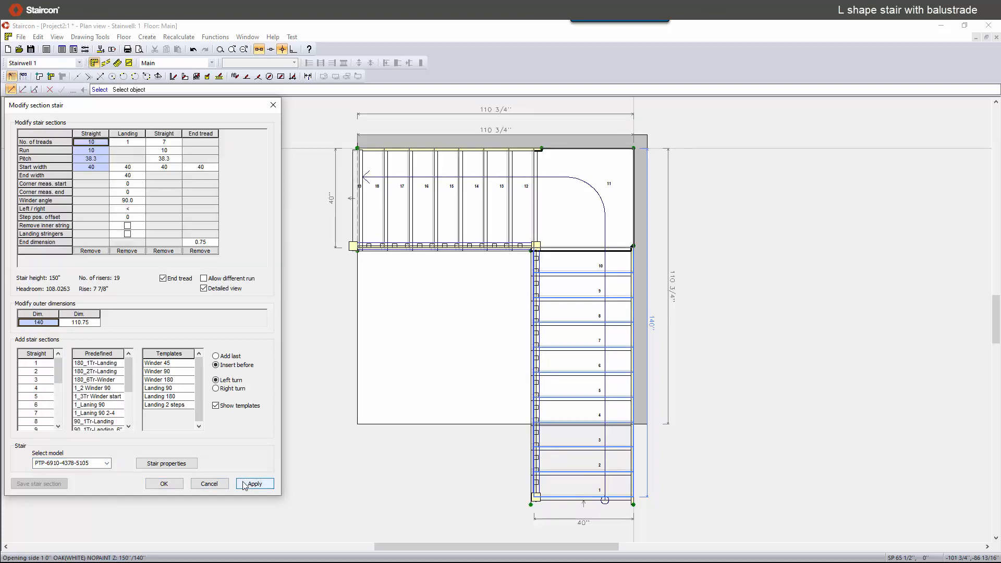
pyautogui.click(164, 484)
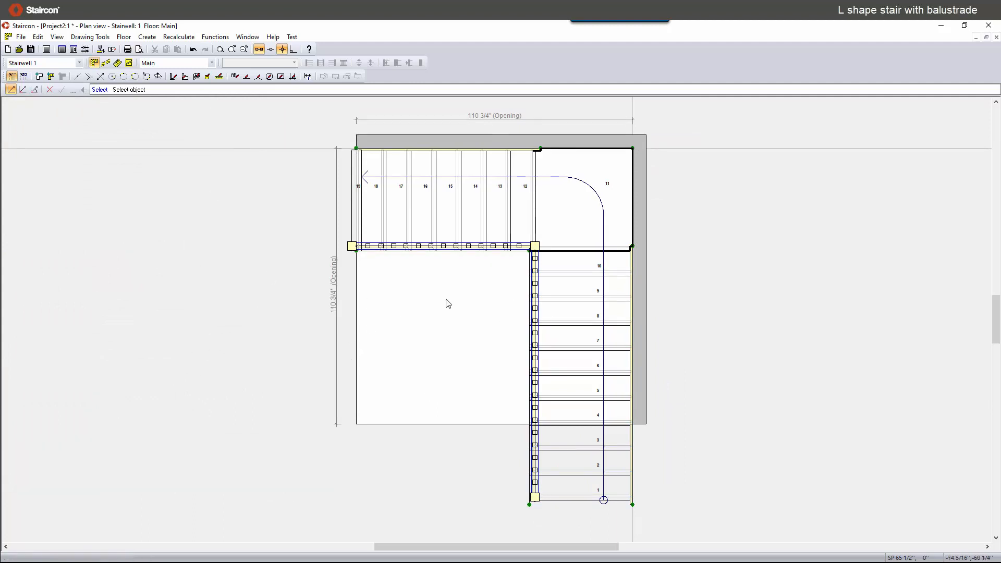
# Step: Copy the Main floor and paste it below as a new level named Basement with a height of 120
pyautogui.click(121, 37)
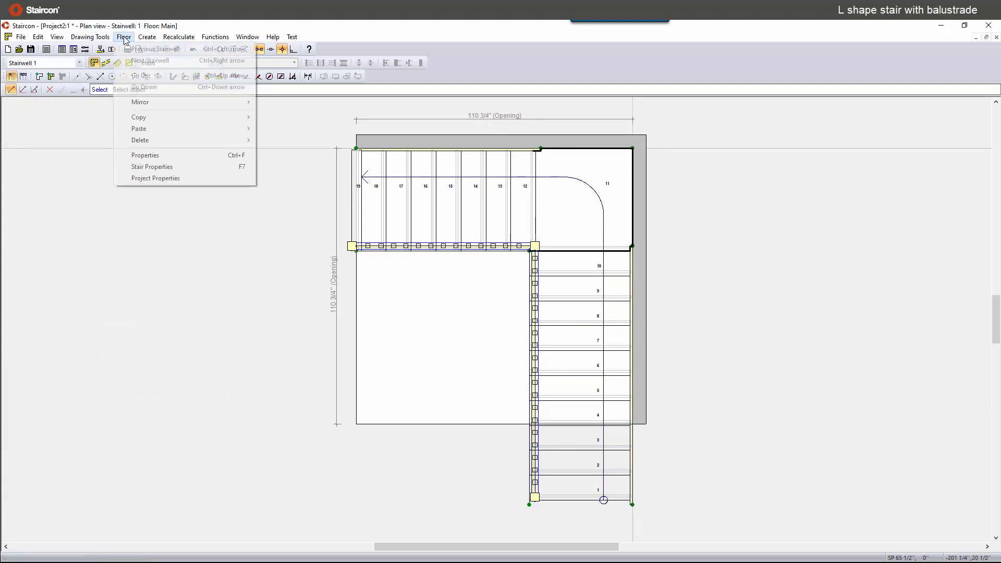
pyautogui.moveTo(148, 122)
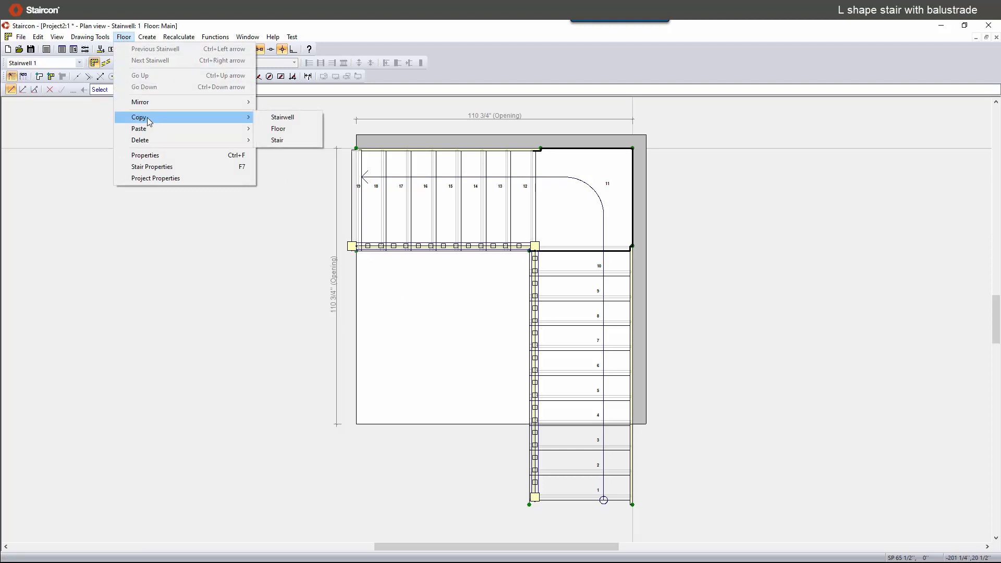
pyautogui.click(279, 128)
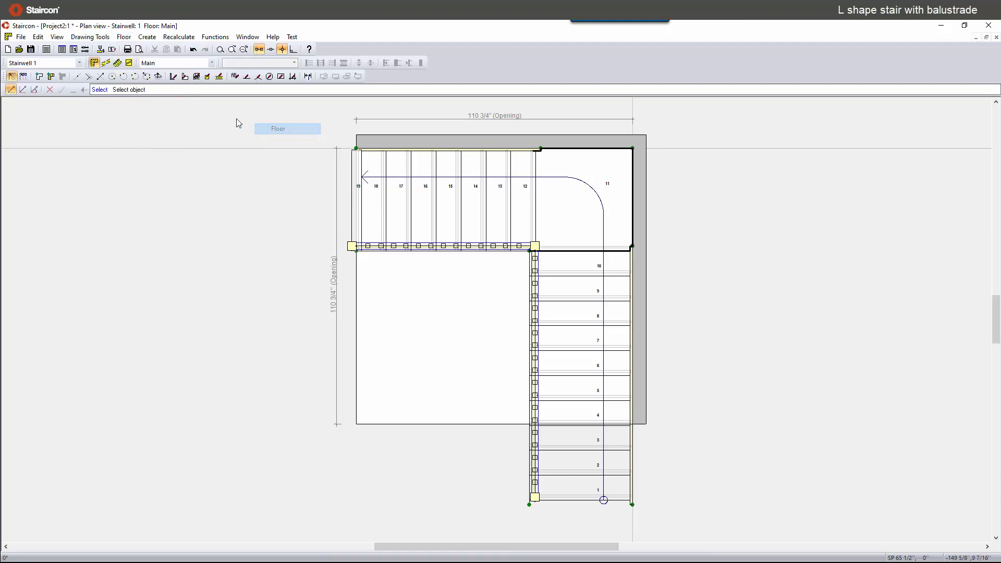
pyautogui.click(124, 36)
pyautogui.moveTo(139, 128)
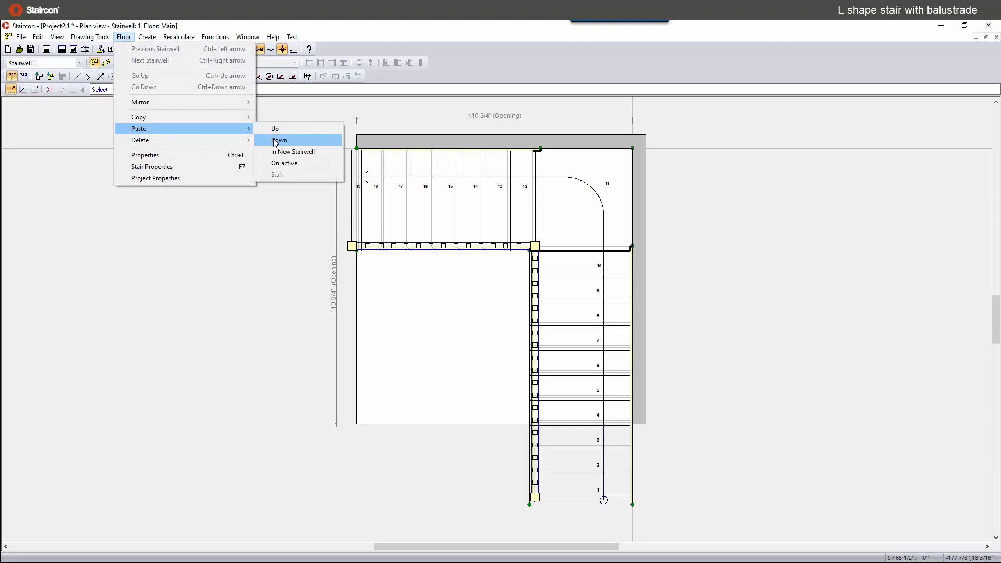
pyautogui.click(276, 140)
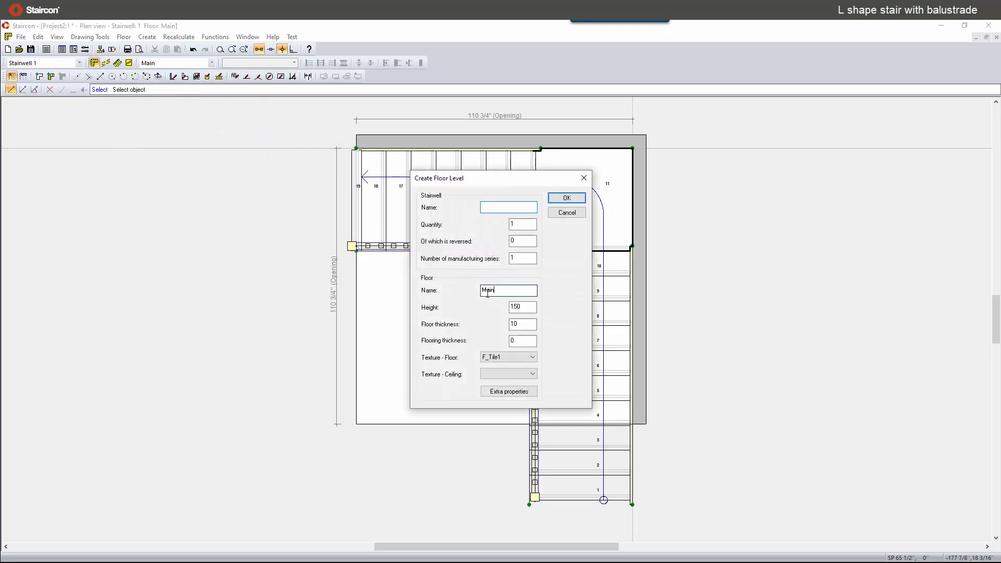
pyautogui.moveTo(493, 295); pyautogui.dragTo(446, 293)
pyautogui.write('Basement')
pyautogui.press('Tab')
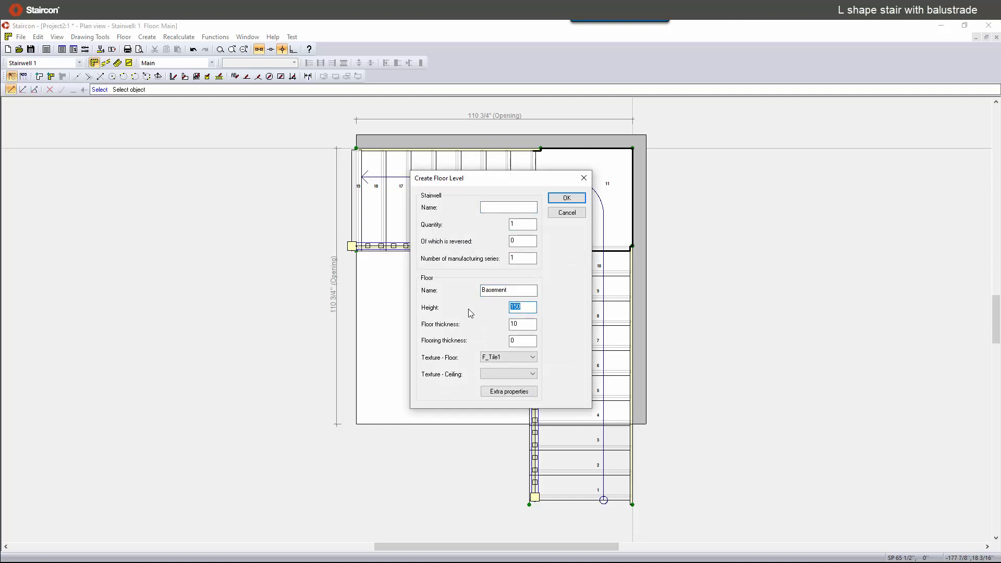
pyautogui.write('120')
pyautogui.click(566, 201)
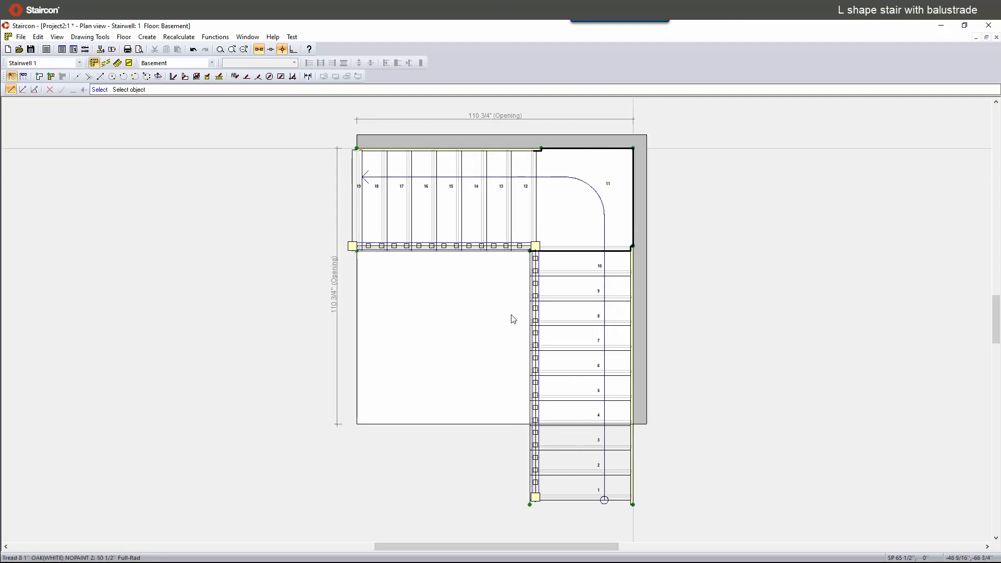
# Step: Reduce the basement stair's first straight flight to 7 treads and regenerate the stair
pyautogui.doubleClick(485, 331)
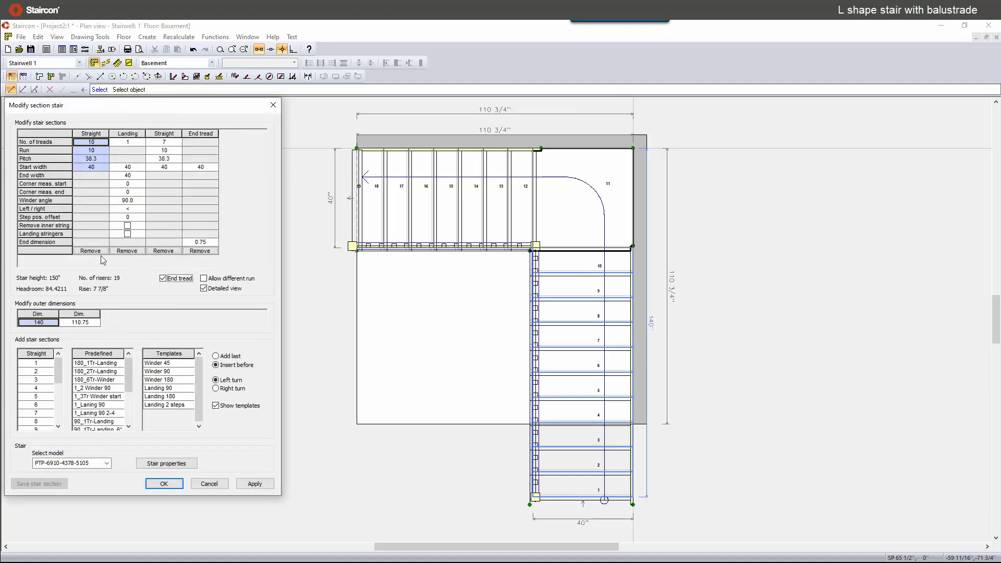
pyautogui.click(88, 141)
pyautogui.click(254, 483)
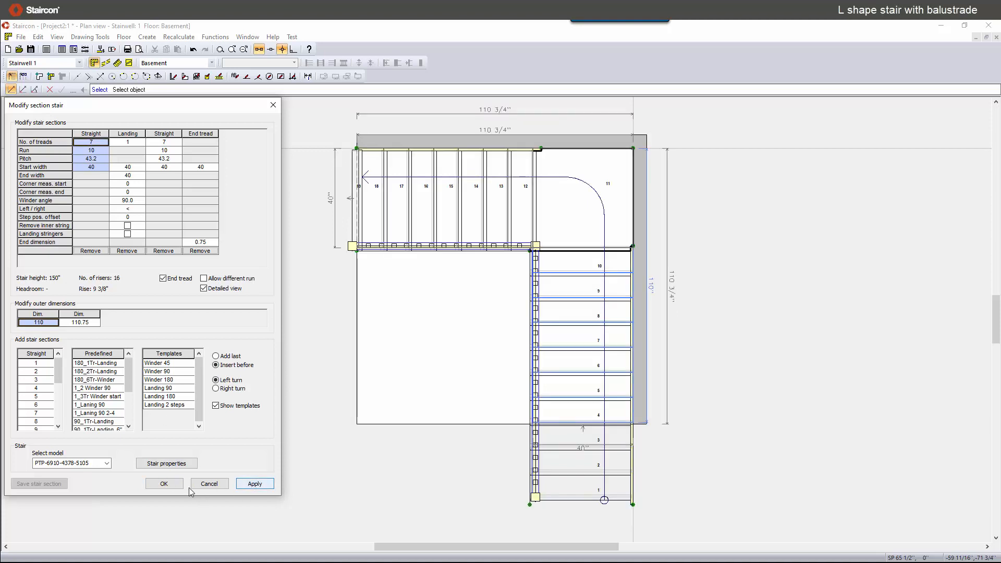
pyautogui.click(164, 484)
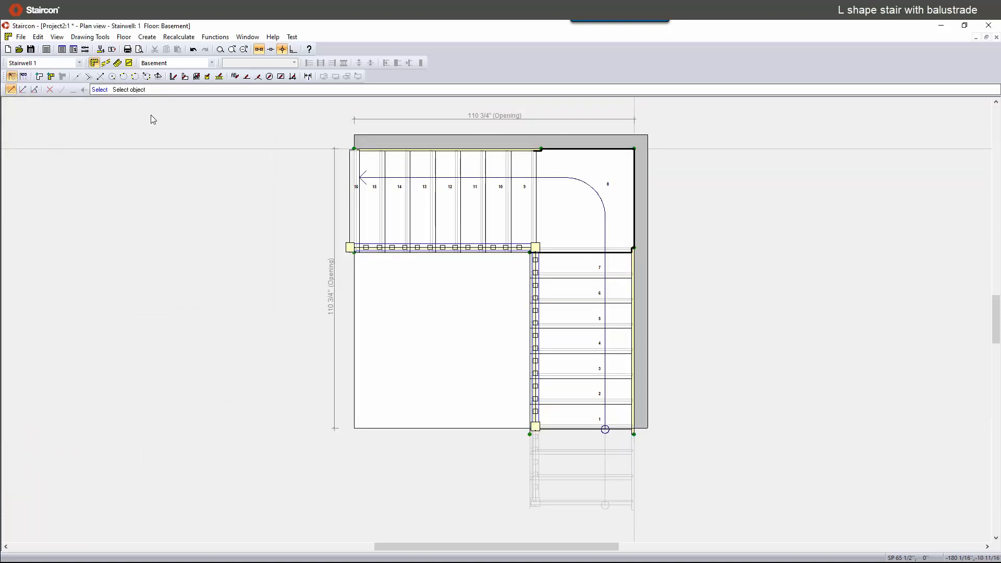
# Step: Inspect the main and basement stairs together in 3D from the side and from above, and return to the plan view
pyautogui.click(117, 63)
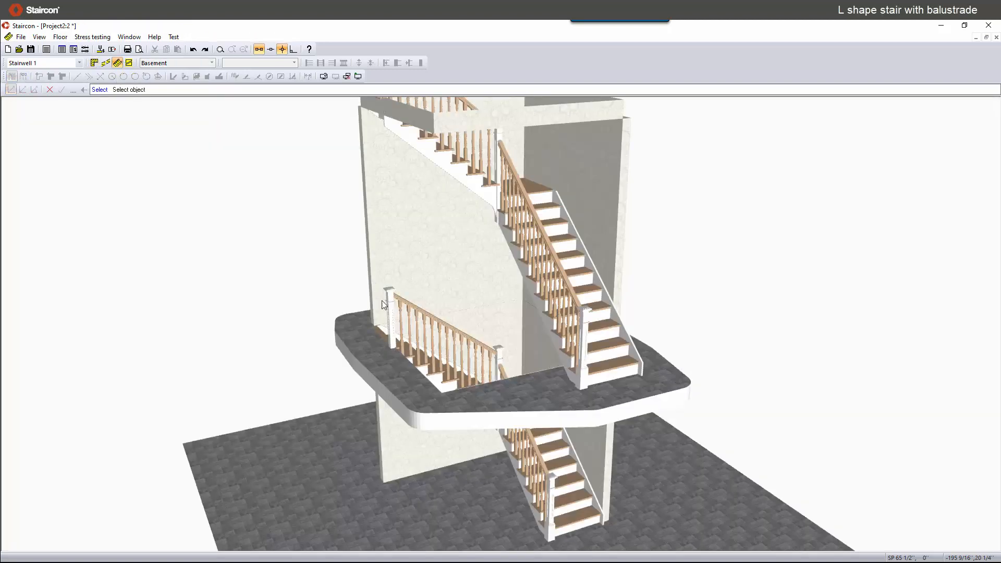
pyautogui.moveTo(373, 289); pyautogui.dragTo(504, 427)
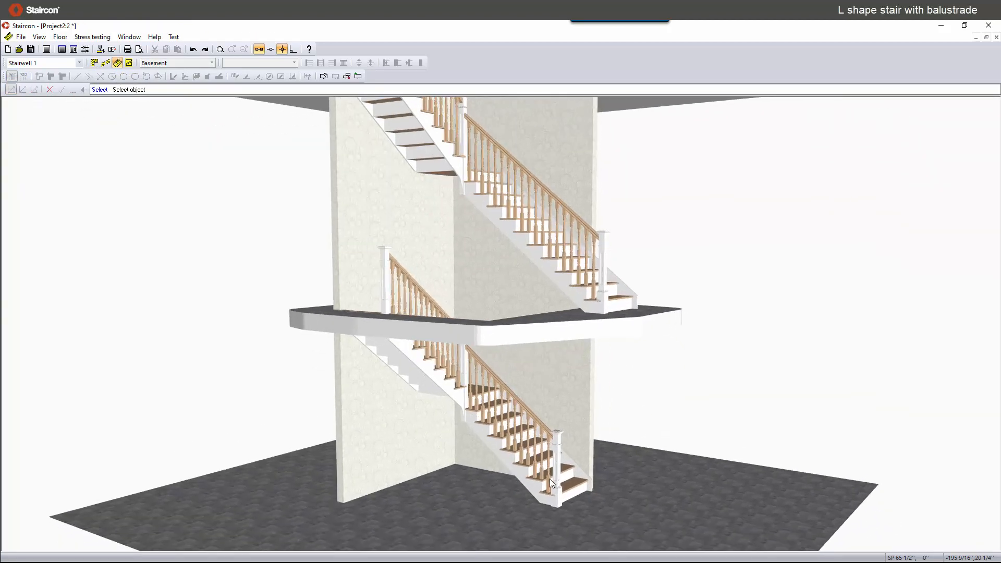
pyautogui.moveTo(409, 322); pyautogui.dragTo(402, 346)
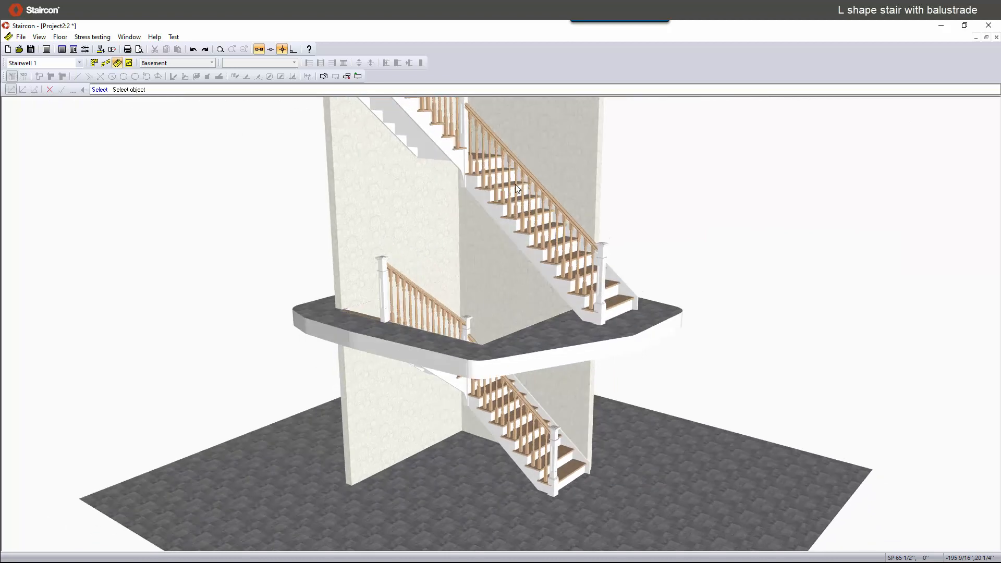
pyautogui.moveTo(565, 186); pyautogui.dragTo(493, 389)
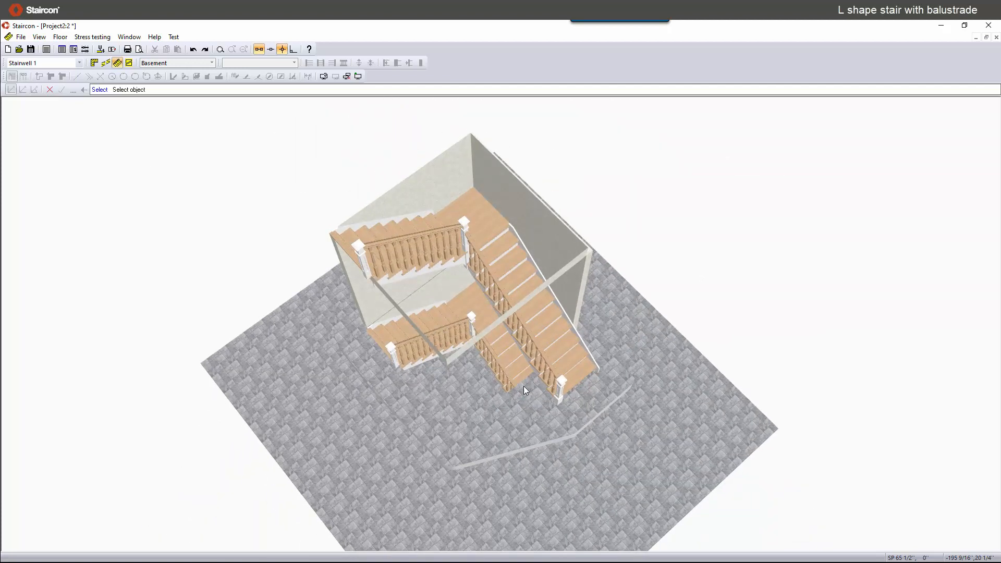
pyautogui.moveTo(523, 386); pyautogui.dragTo(576, 373)
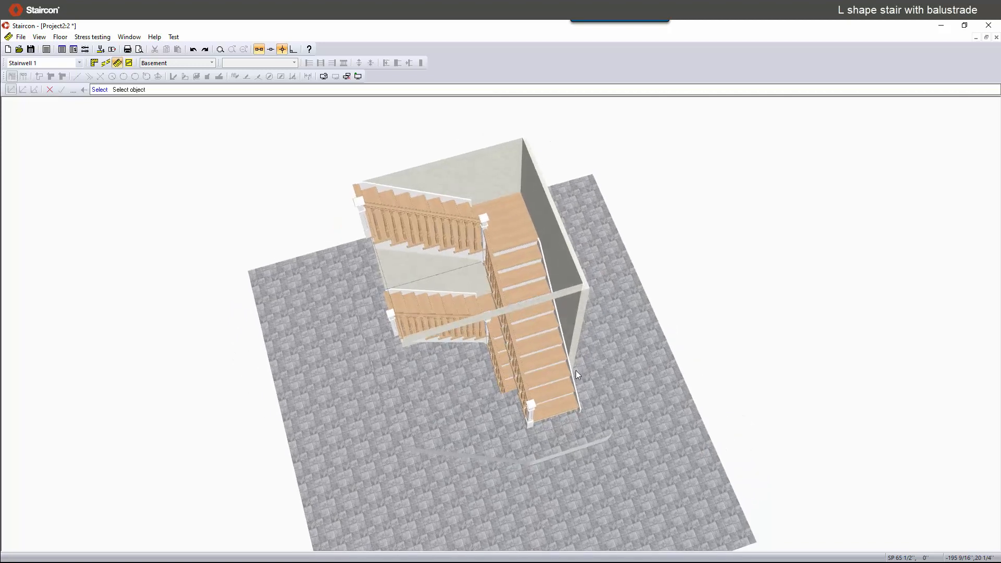
pyautogui.click(94, 63)
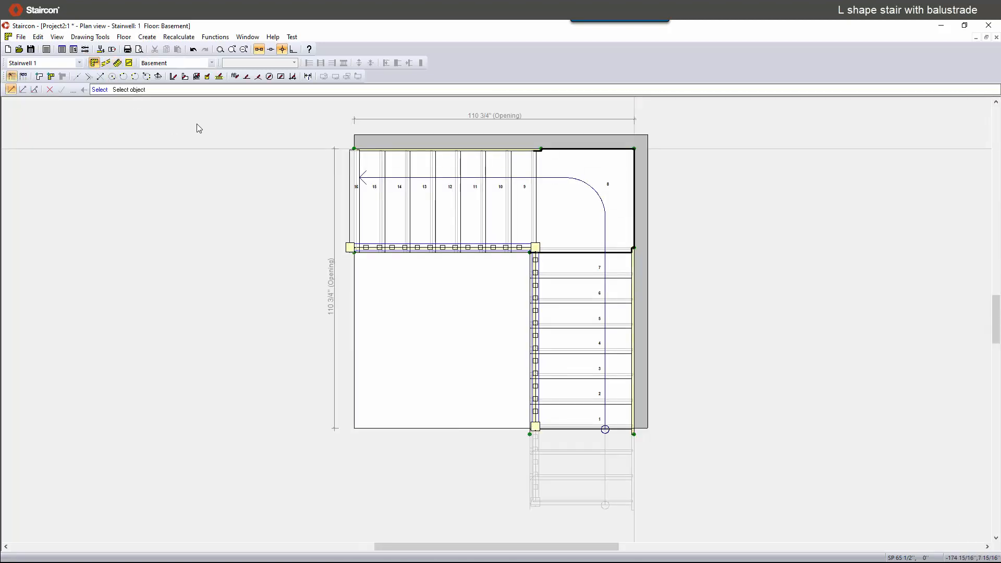
# Step: On the Main floor, move the opening's lower edge perpendicular by -25 to lengthen the opening towards the first tread
pyautogui.click(169, 65)
pyautogui.click(165, 76)
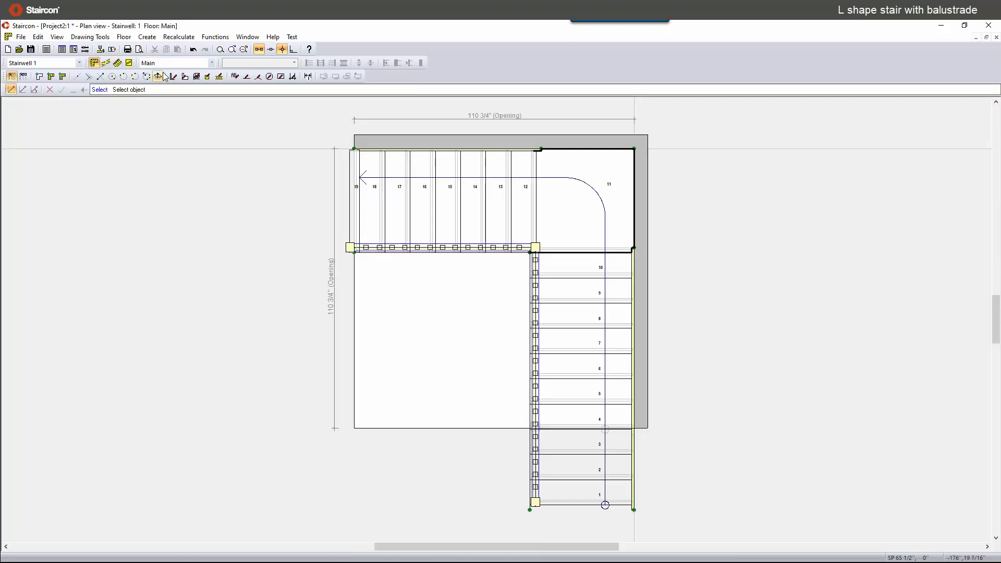
pyautogui.scroll(-2, 464, 438)
pyautogui.moveTo(341, 289); pyautogui.dragTo(687, 465)
pyautogui.click(163, 65)
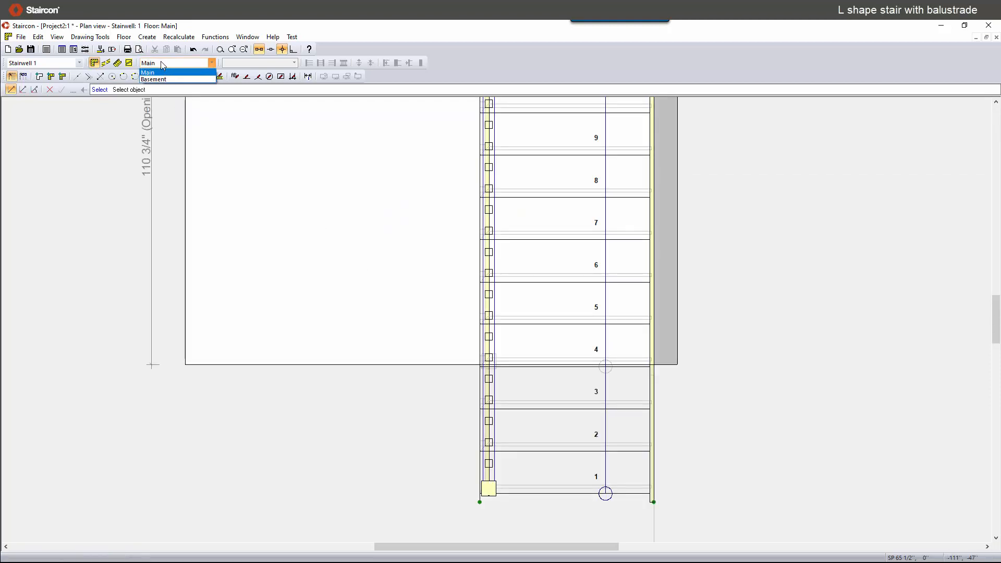
pyautogui.click(162, 65)
pyautogui.rightClick(407, 364)
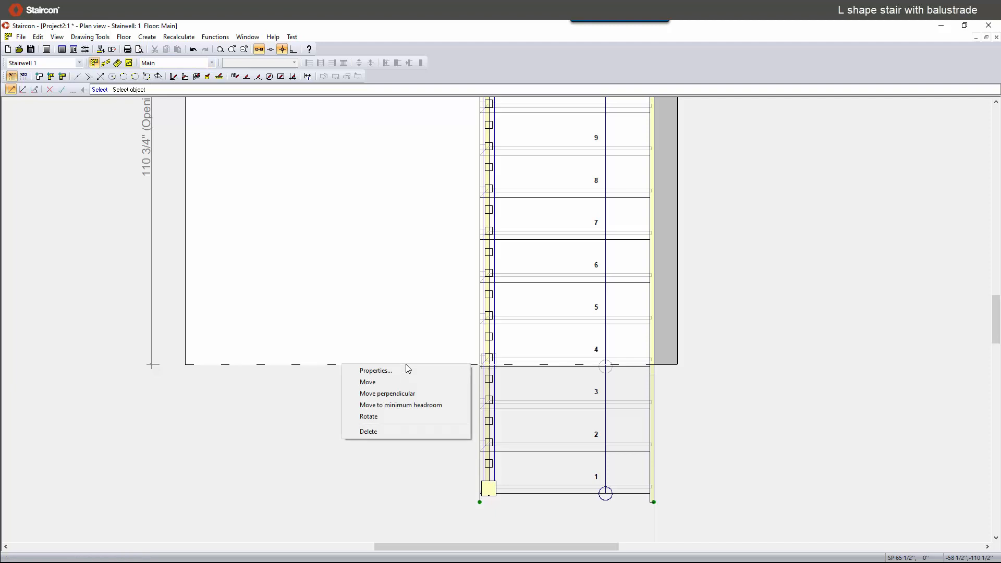
pyautogui.click(396, 394)
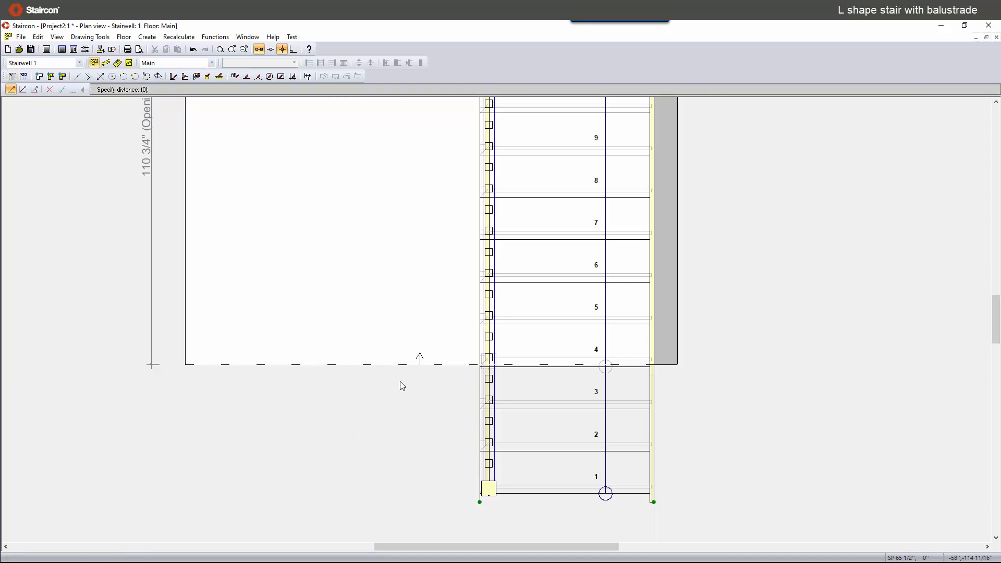
pyautogui.write('-')
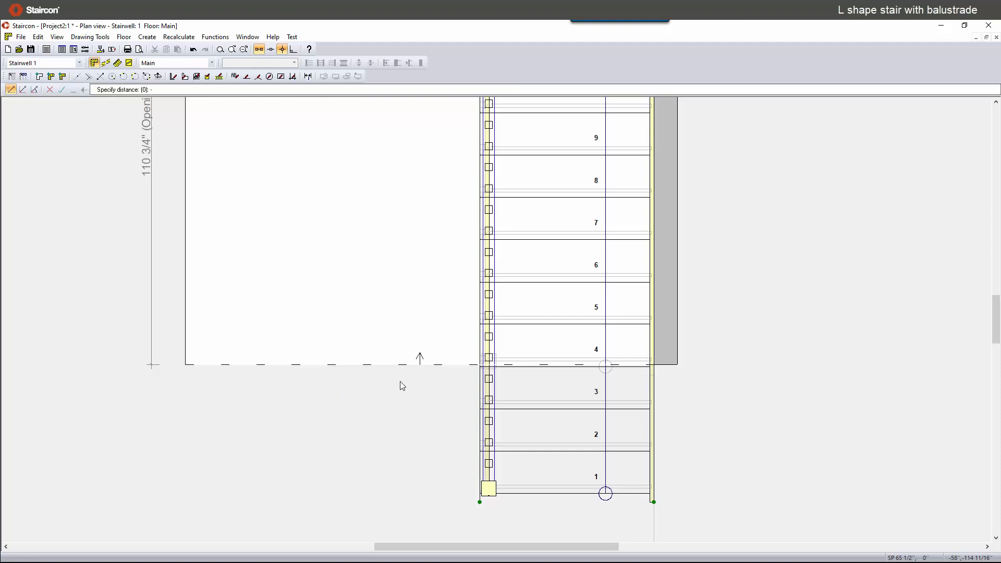
pyautogui.write('25')
pyautogui.press('Return')
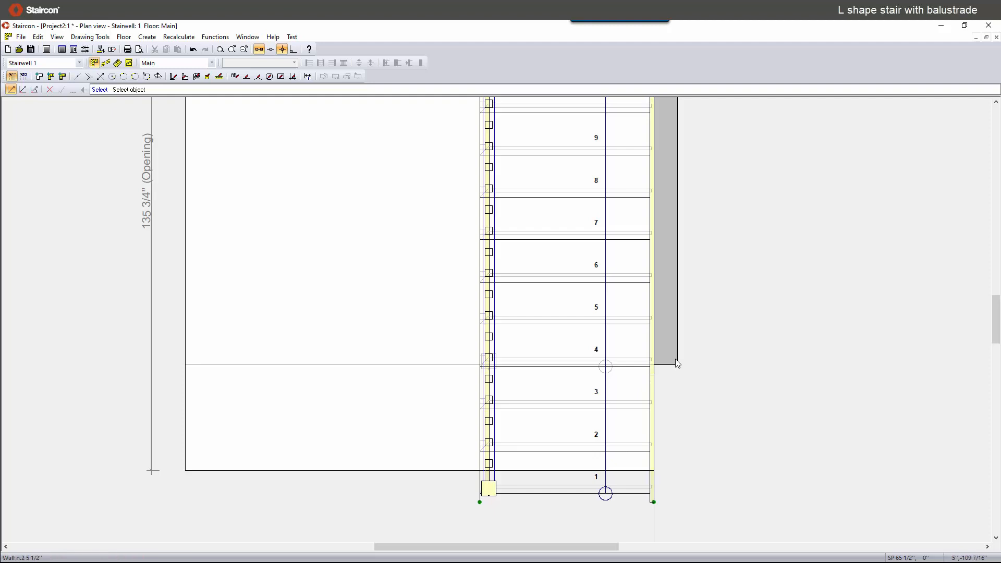
# Step: Release the Main floor stair from its stair sections through its right string
pyautogui.click(655, 392)
pyautogui.rightClick(655, 391)
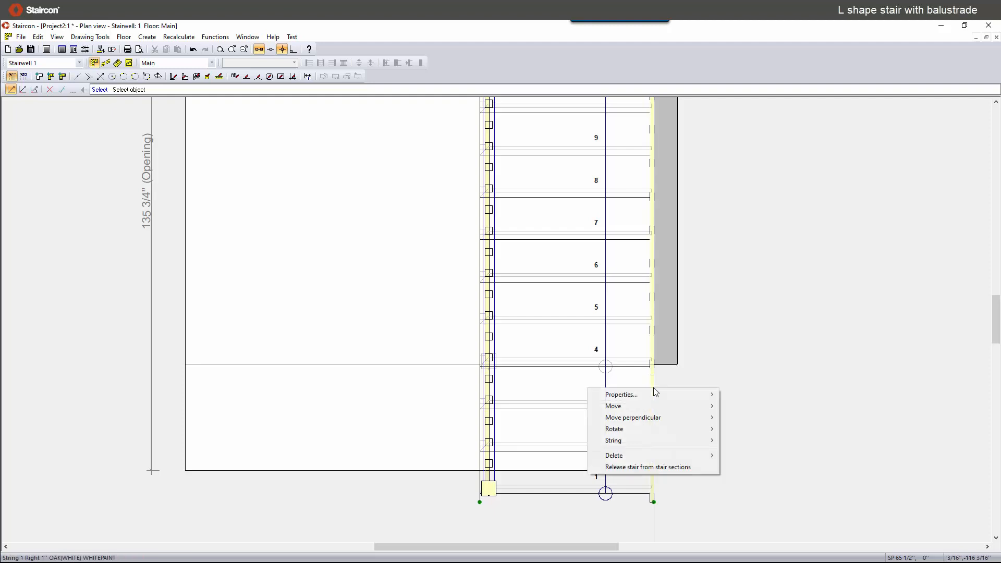
pyautogui.moveTo(640, 451)
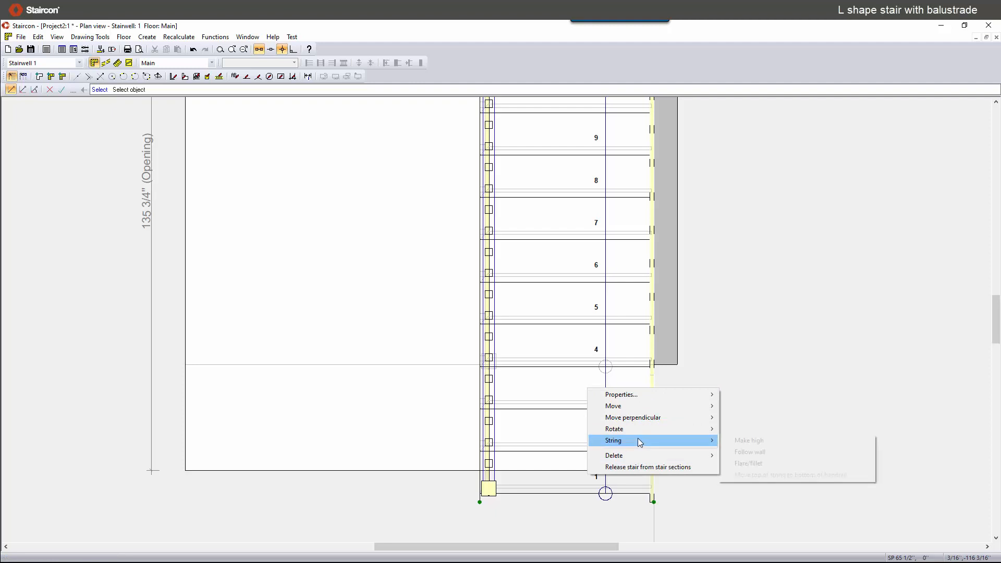
pyautogui.click(639, 467)
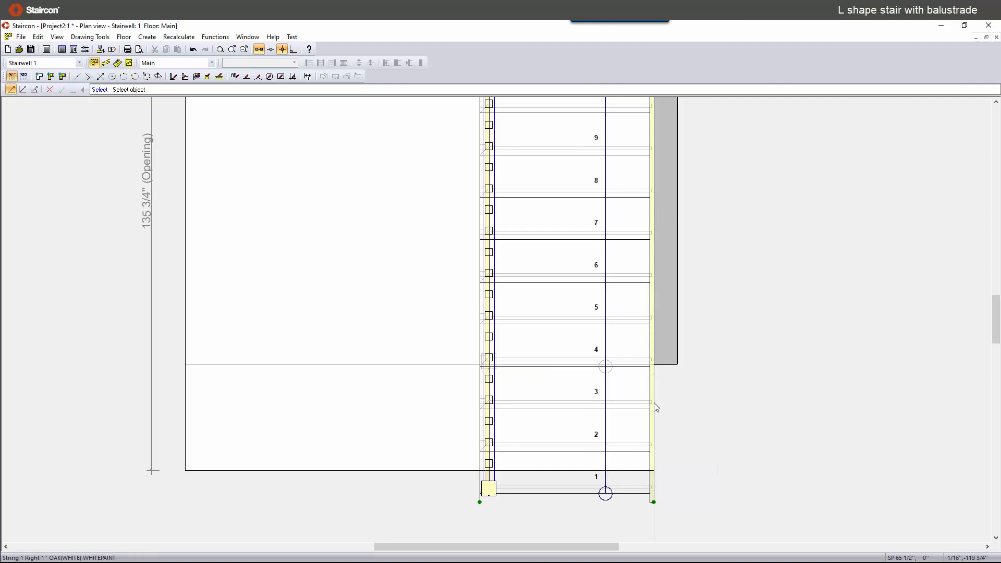
# Step: Make the first flight's right string follow the wall at distance 115 and accept the default stringer connection properties
pyautogui.click(651, 407)
pyautogui.rightClick(652, 407)
pyautogui.moveTo(646, 455)
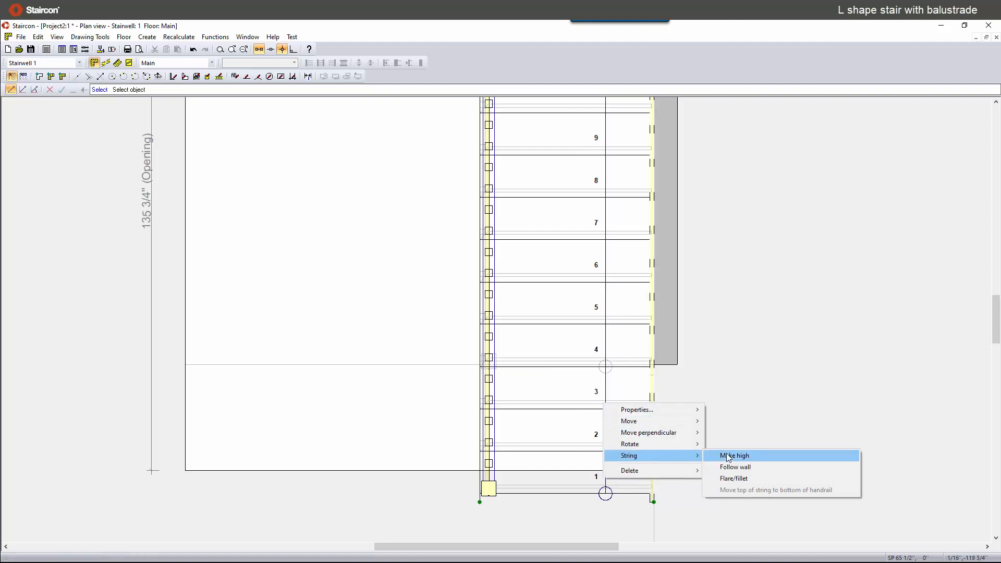
pyautogui.click(737, 467)
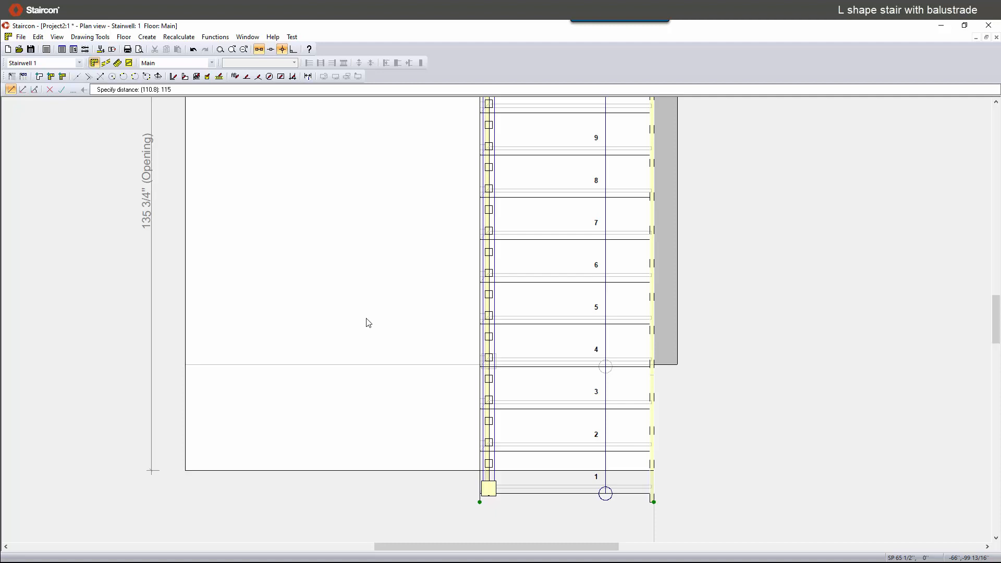
pyautogui.press('Return')
pyautogui.press('Return')
pyautogui.press('Return')
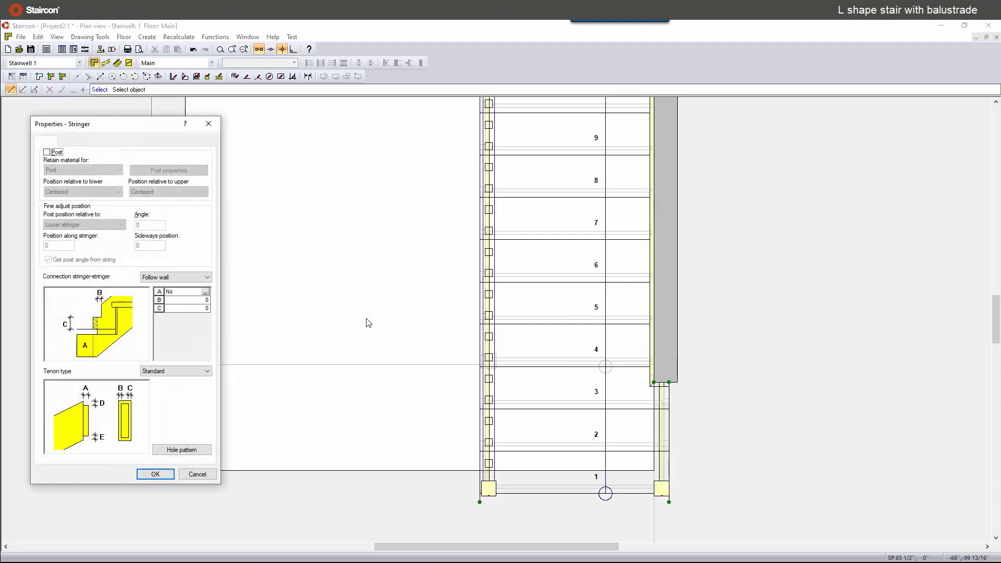
pyautogui.click(155, 474)
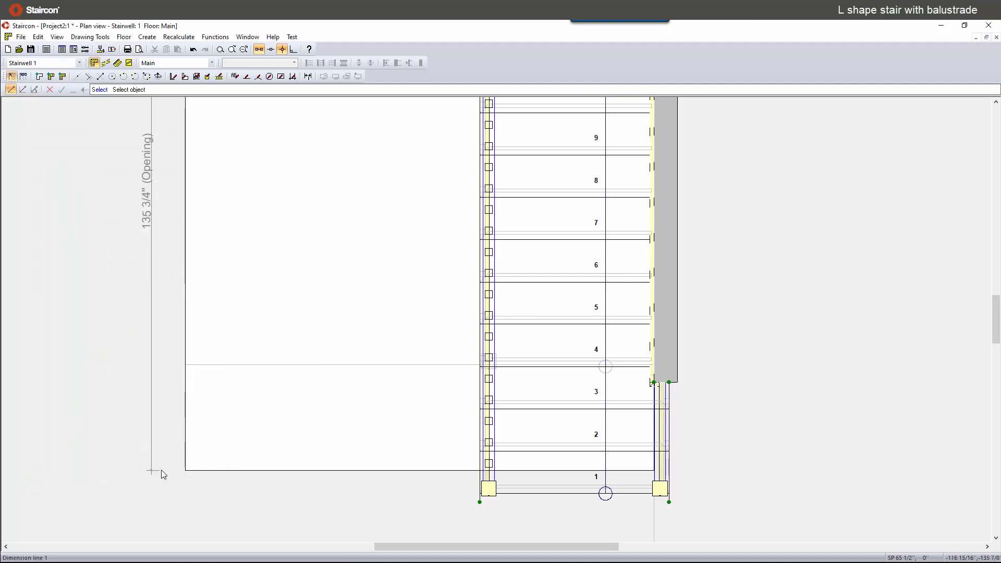
# Step: Recalculate the Main floor stair from its right elevation
pyautogui.click(105, 63)
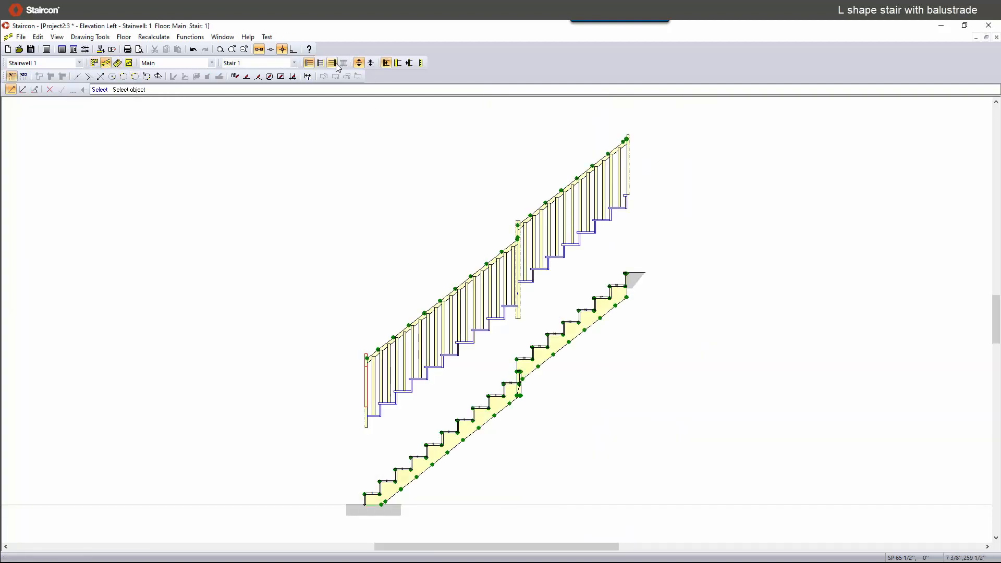
pyautogui.click(331, 62)
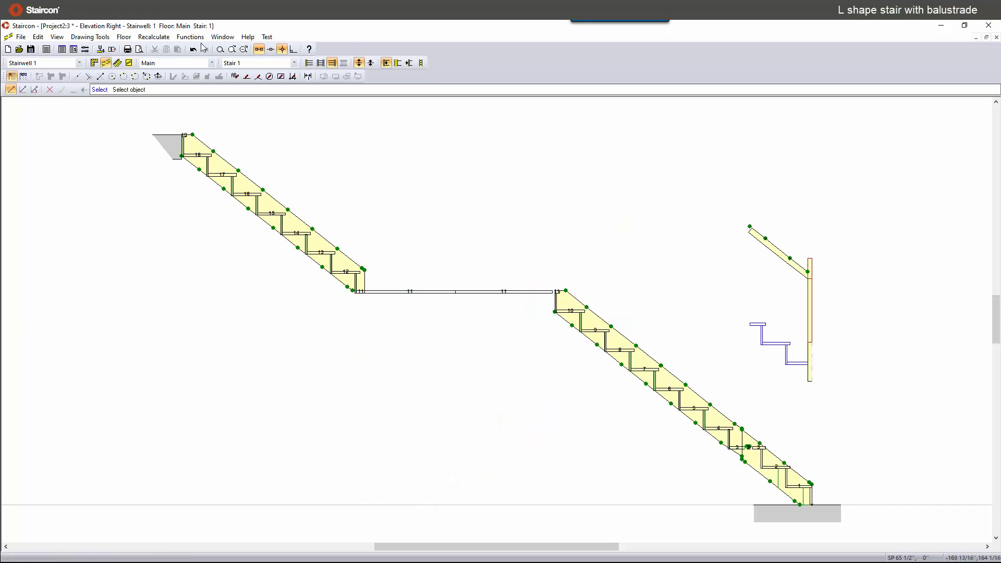
pyautogui.click(154, 36)
pyautogui.click(168, 51)
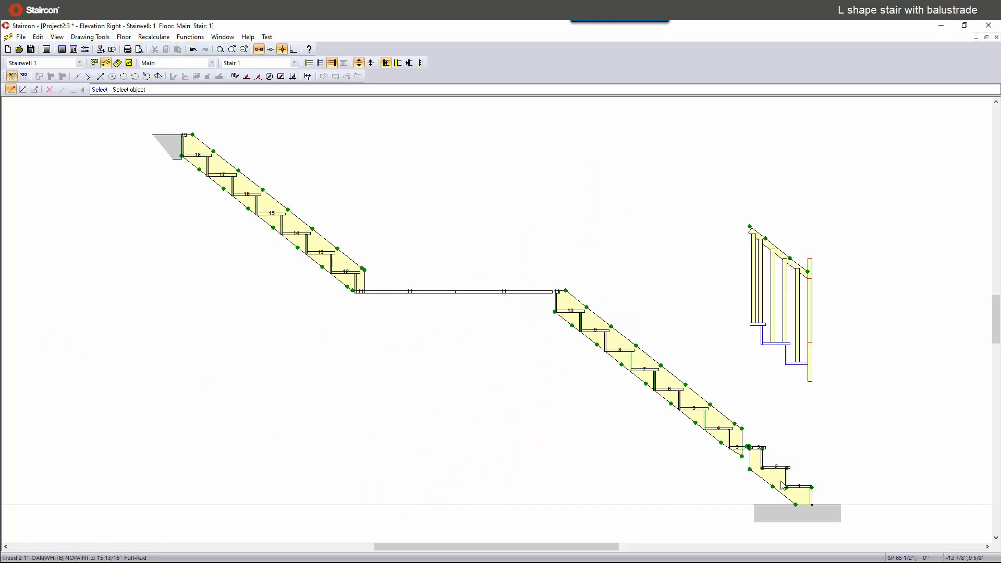
# Step: Set the right starting post's top to 3 above the handrail's upper side and its finish to WHITEPAINT
pyautogui.doubleClick(813, 267)
pyautogui.click(193, 226)
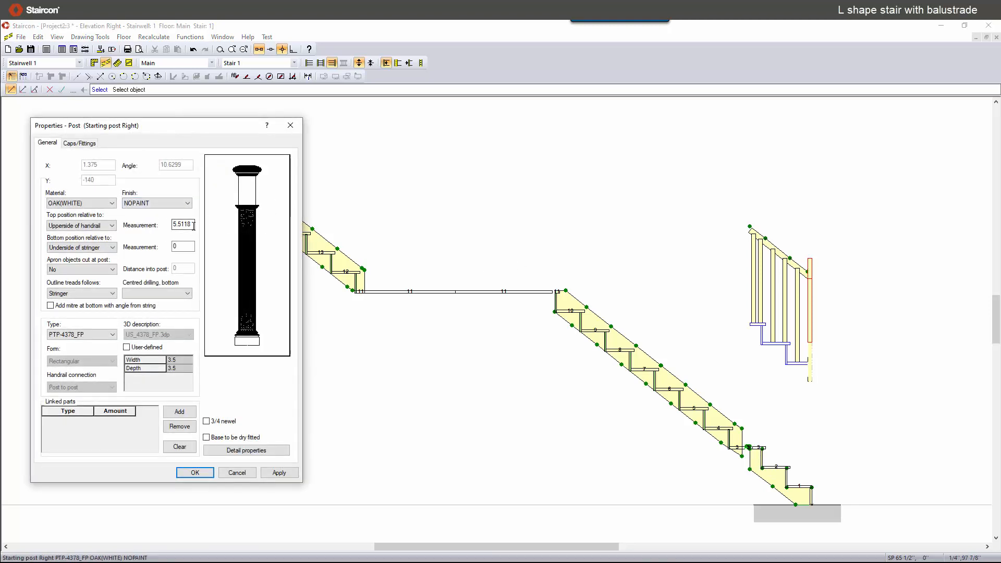
pyautogui.doubleClick(193, 226)
pyautogui.write('3')
pyautogui.click(130, 204)
pyautogui.click(141, 334)
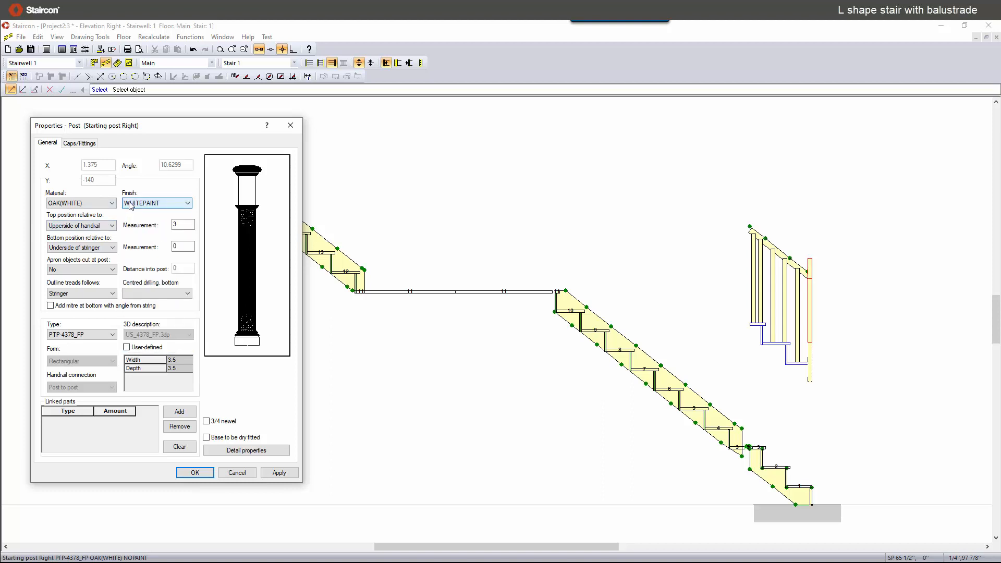
pyautogui.click(192, 472)
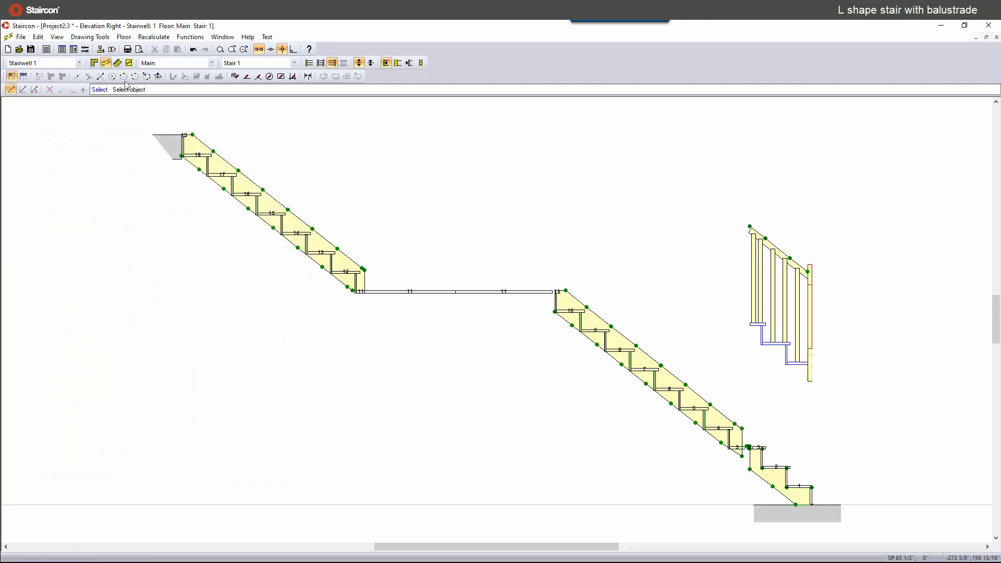
# Step: Move the short right string beside the first treads outward to align with the wall's outer face
pyautogui.click(119, 63)
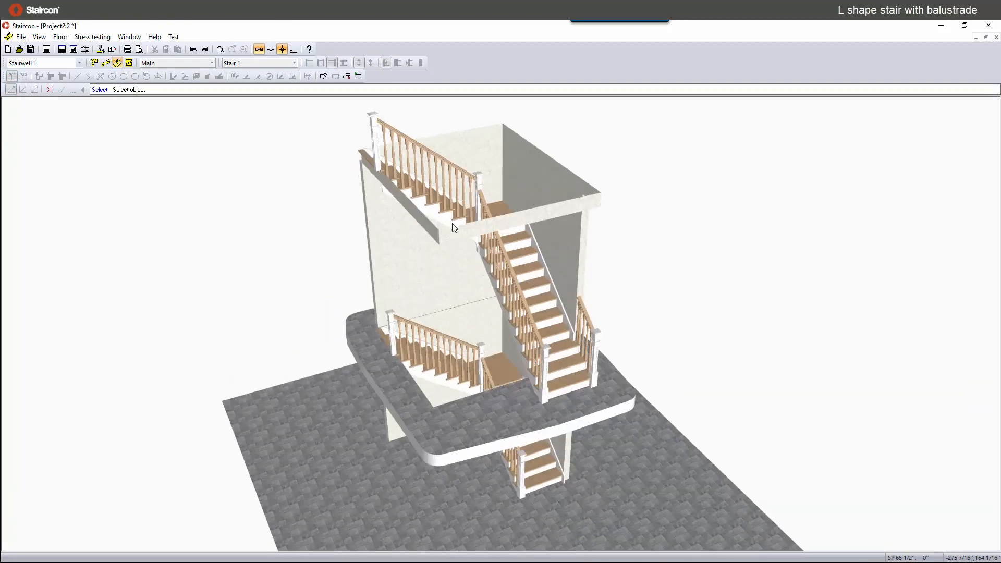
pyautogui.scroll(3, 459, 258)
pyautogui.moveTo(439, 239); pyautogui.dragTo(561, 315, button='middle')
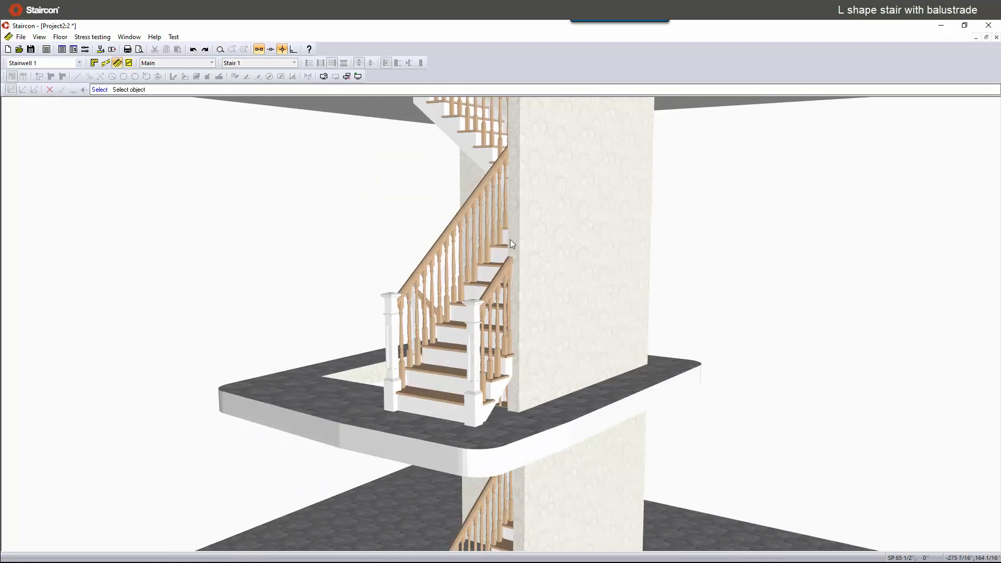
pyautogui.click(94, 63)
pyautogui.scroll(5, 624, 361)
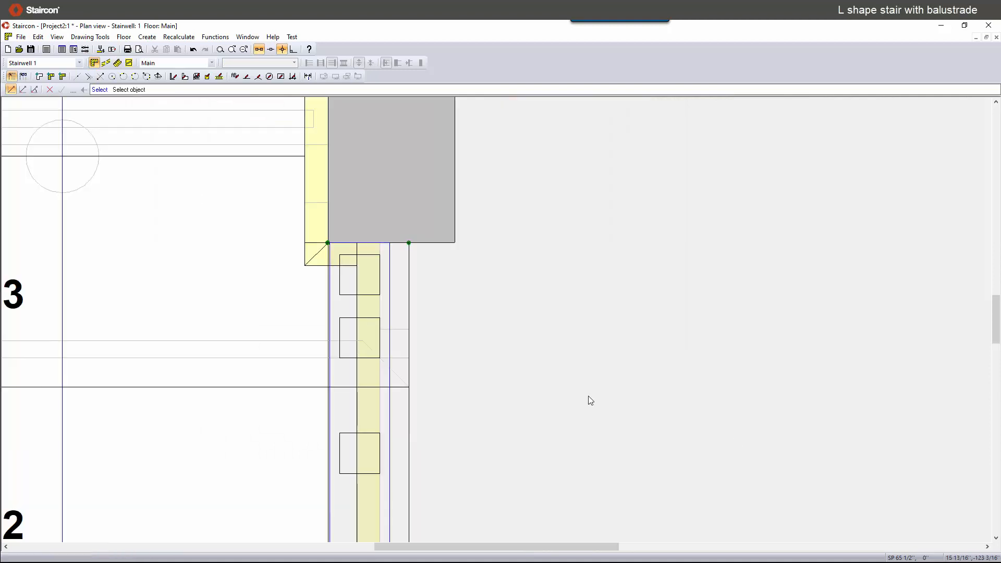
pyautogui.rightClick(379, 305)
pyautogui.moveTo(376, 324)
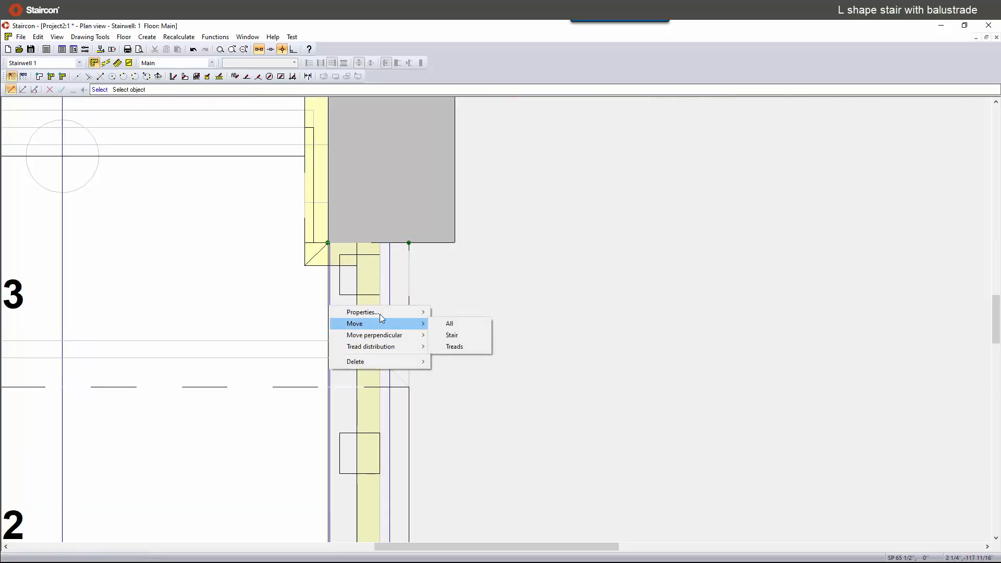
pyautogui.click(383, 303)
pyautogui.rightClick(356, 315)
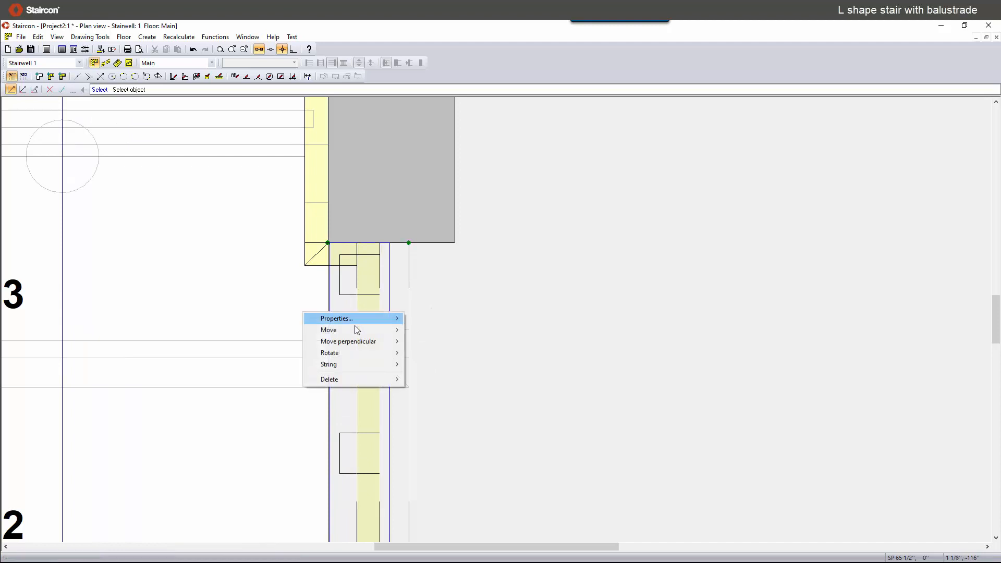
pyautogui.moveTo(375, 331)
pyautogui.click(430, 340)
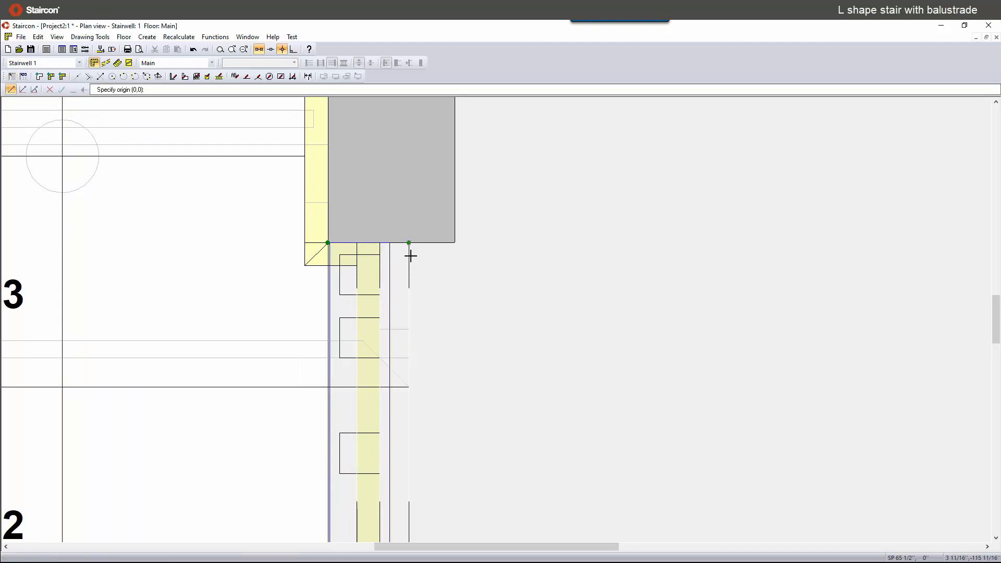
pyautogui.click(438, 252)
# Step: Move the short right string perpendicular by -0.5 and recalculate the stair's elevation
pyautogui.rightClick(406, 309)
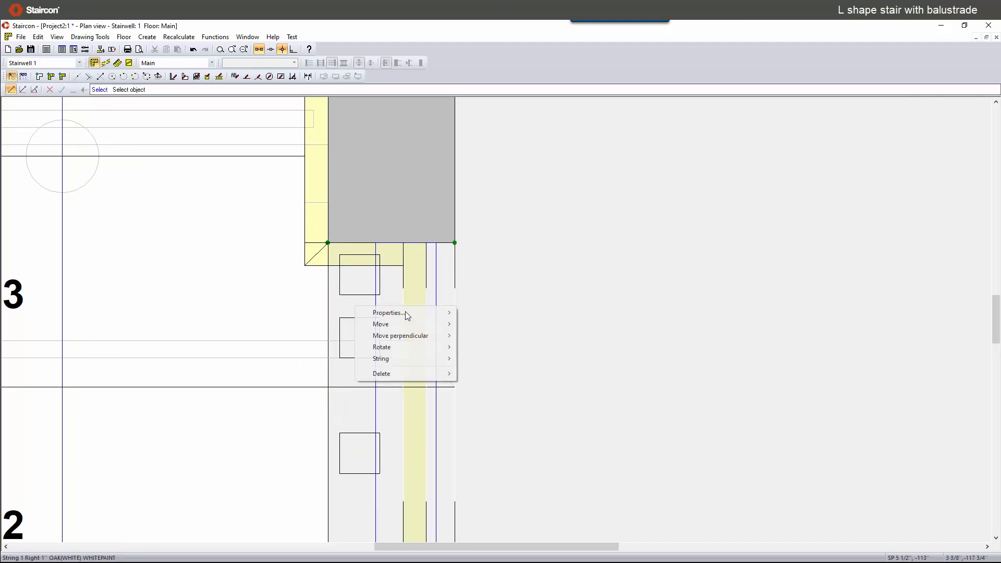
pyautogui.moveTo(433, 333)
pyautogui.click(483, 347)
pyautogui.scroll(-6, 482, 346)
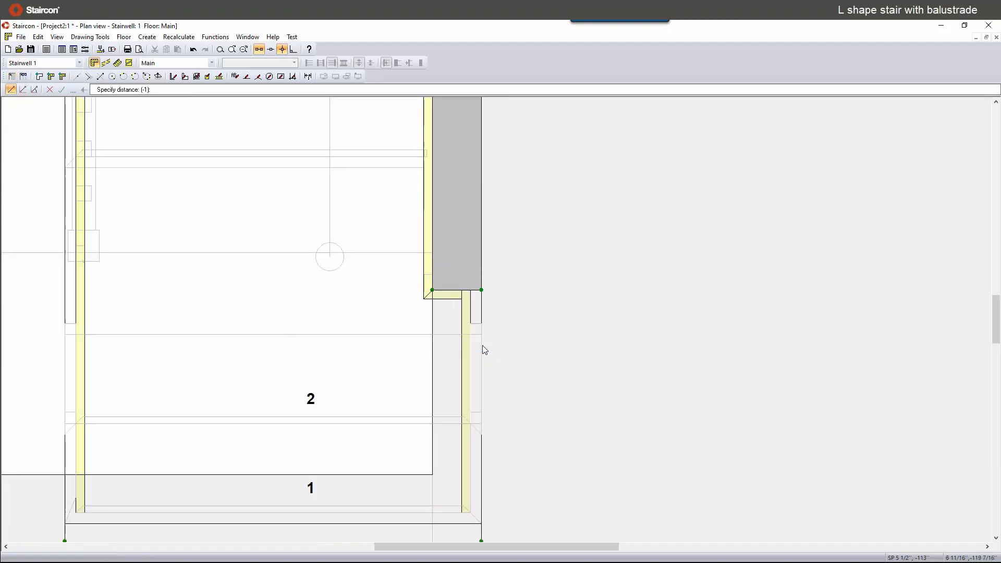
pyautogui.write('-0.')
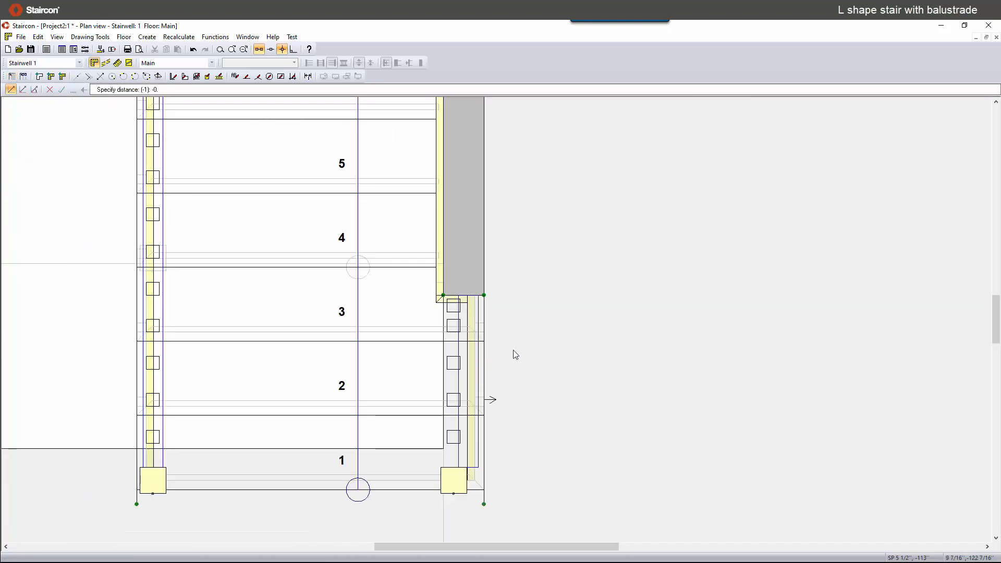
pyautogui.write('5')
pyautogui.press('Return')
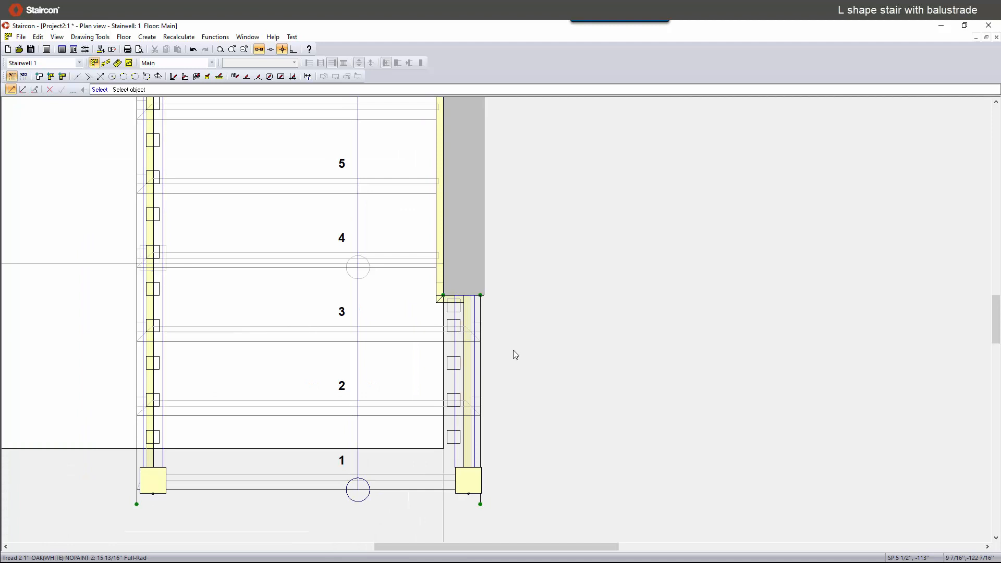
pyautogui.click(179, 36)
pyautogui.click(196, 73)
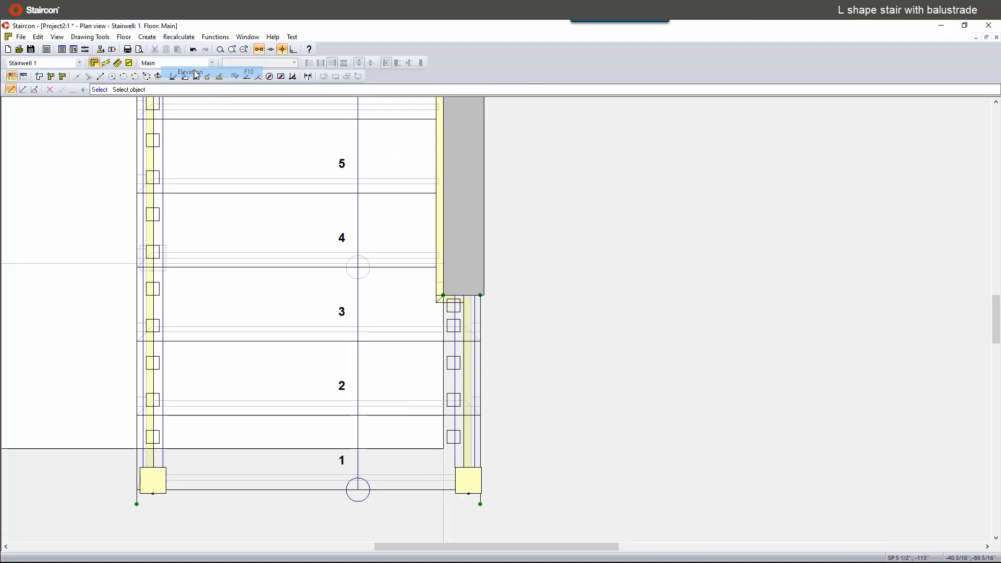
# Step: Set the wall underneath the short right string to Inside and inspect the stair in 3D
pyautogui.scroll(-3, 482, 302)
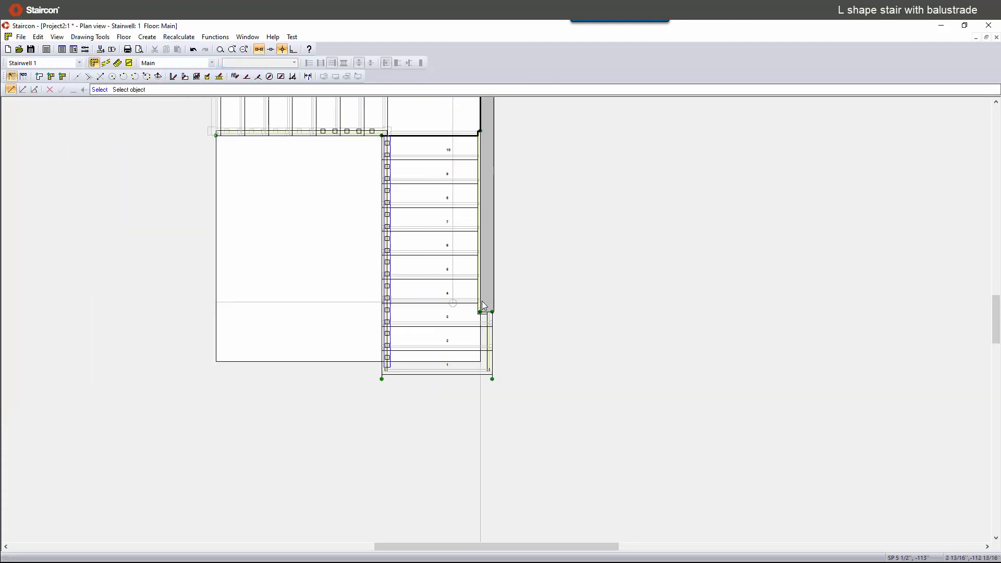
pyautogui.scroll(5, 443, 336)
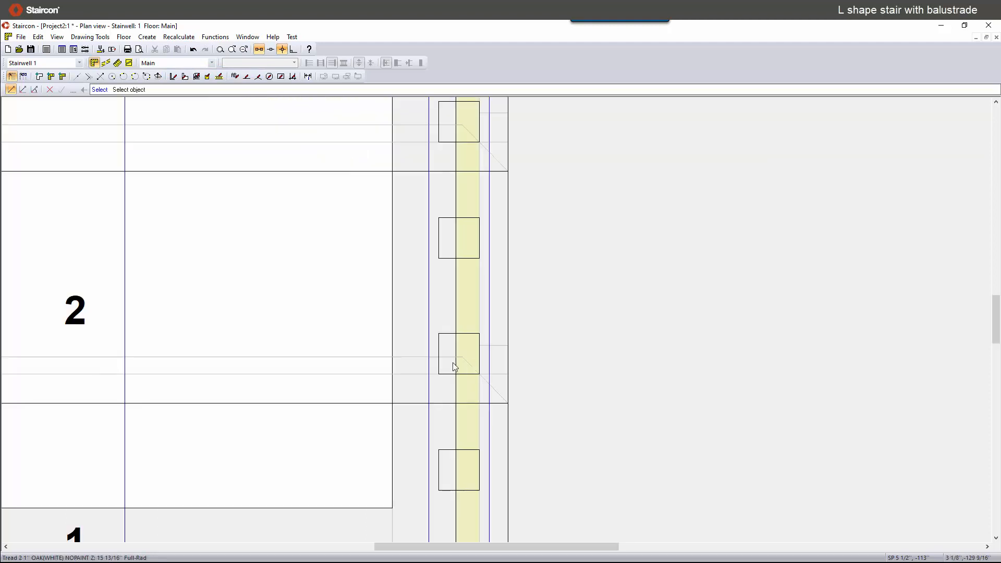
pyautogui.doubleClick(462, 315)
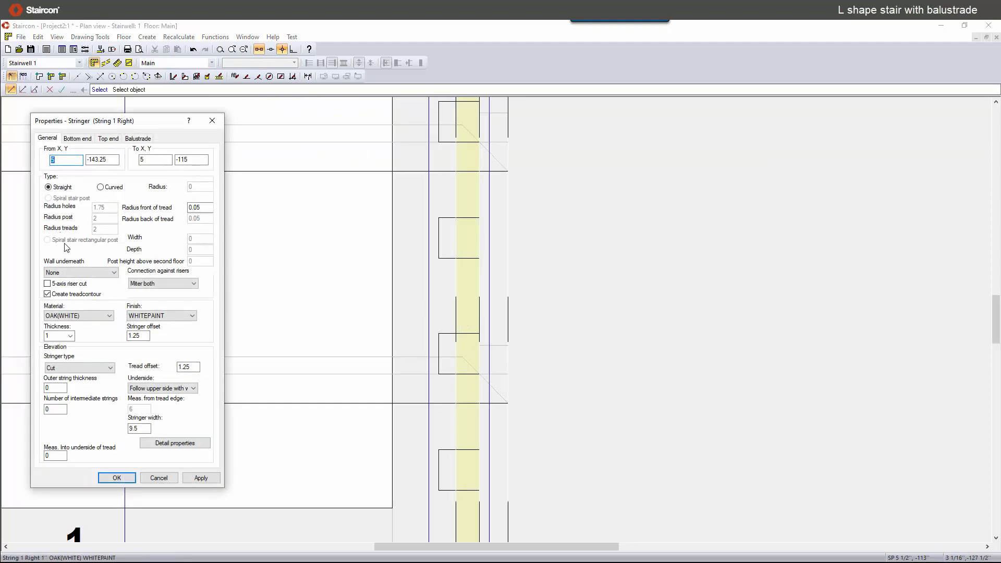
pyautogui.click(78, 273)
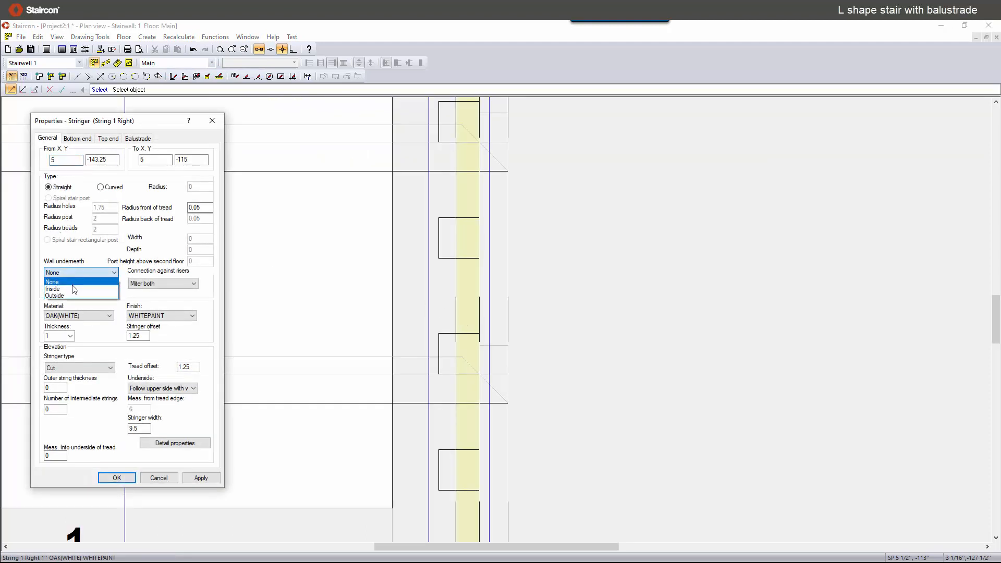
pyautogui.click(73, 289)
pyautogui.click(111, 476)
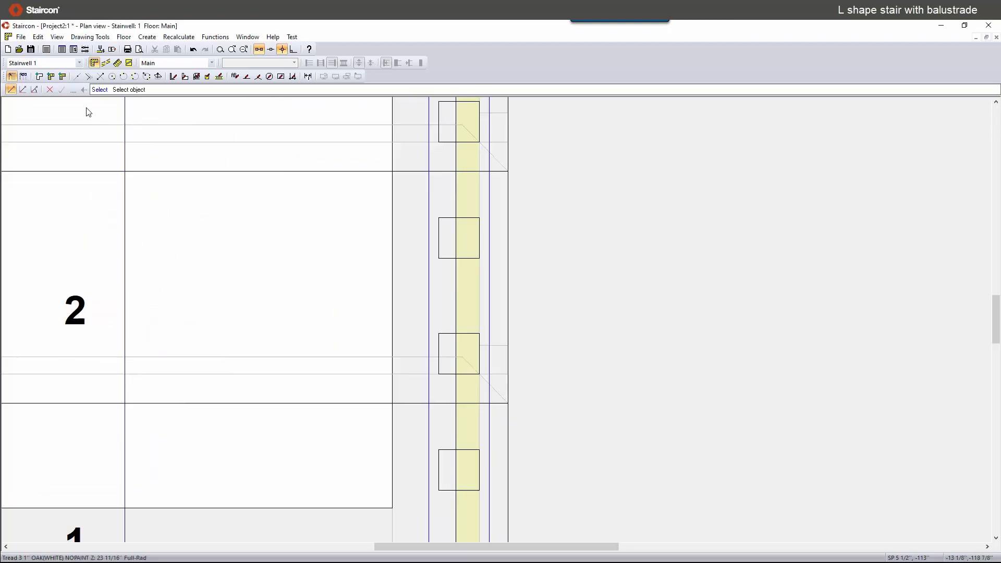
pyautogui.click(117, 62)
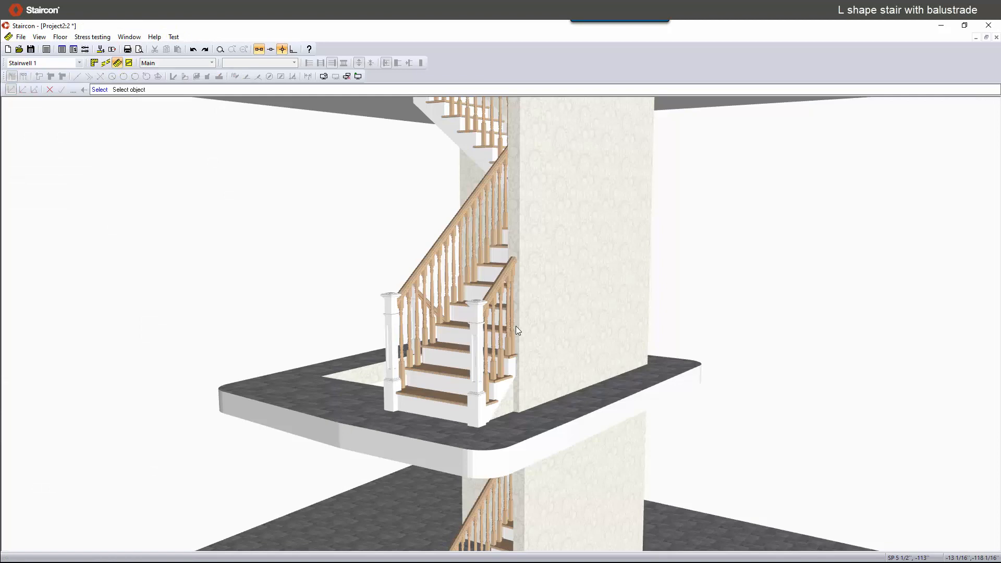
pyautogui.moveTo(515, 327); pyautogui.dragTo(630, 420)
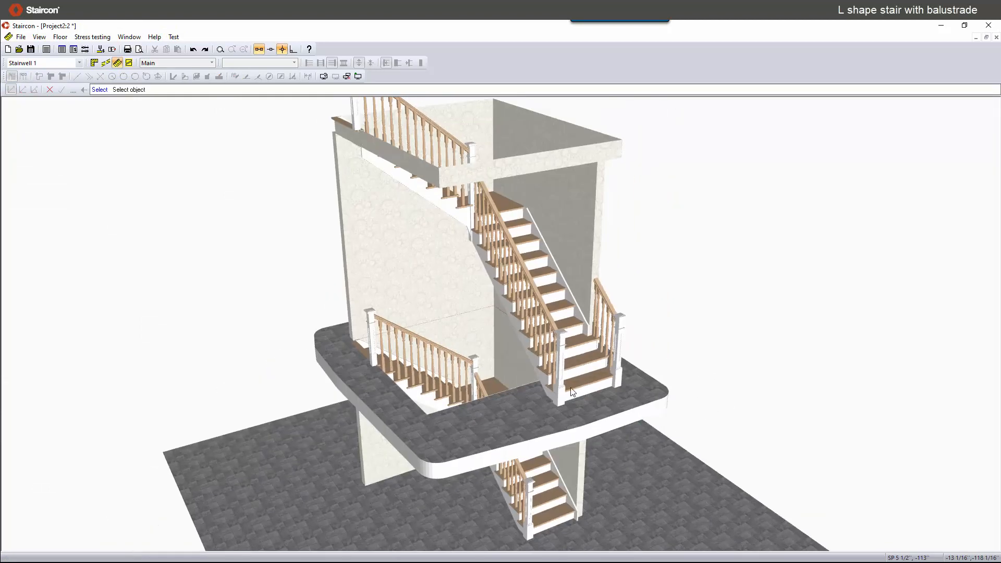
# Step: Give the Main floor's first tread a database-predefined starter shape of type Straight 7.5 on both sides
pyautogui.click(93, 63)
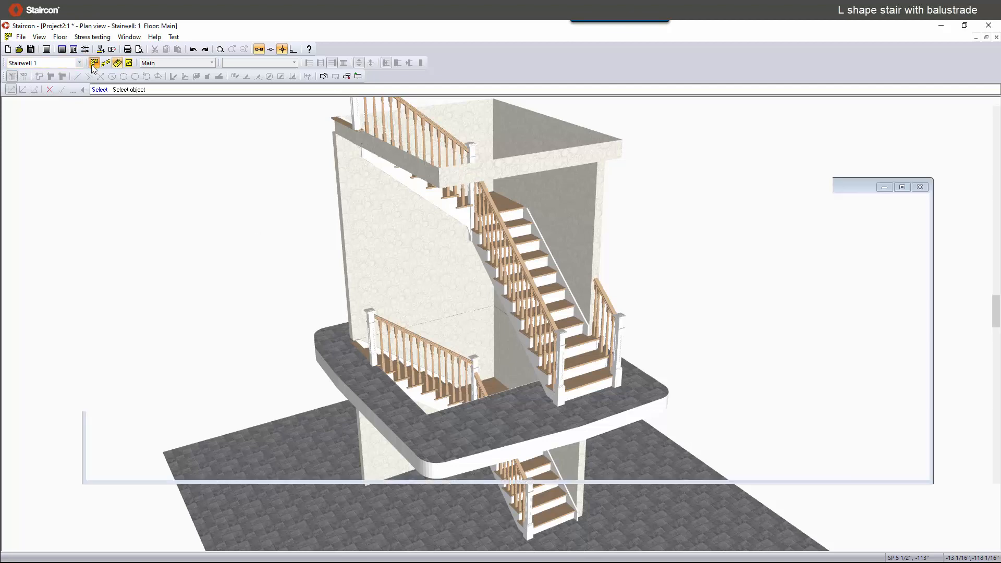
pyautogui.scroll(3, 414, 353)
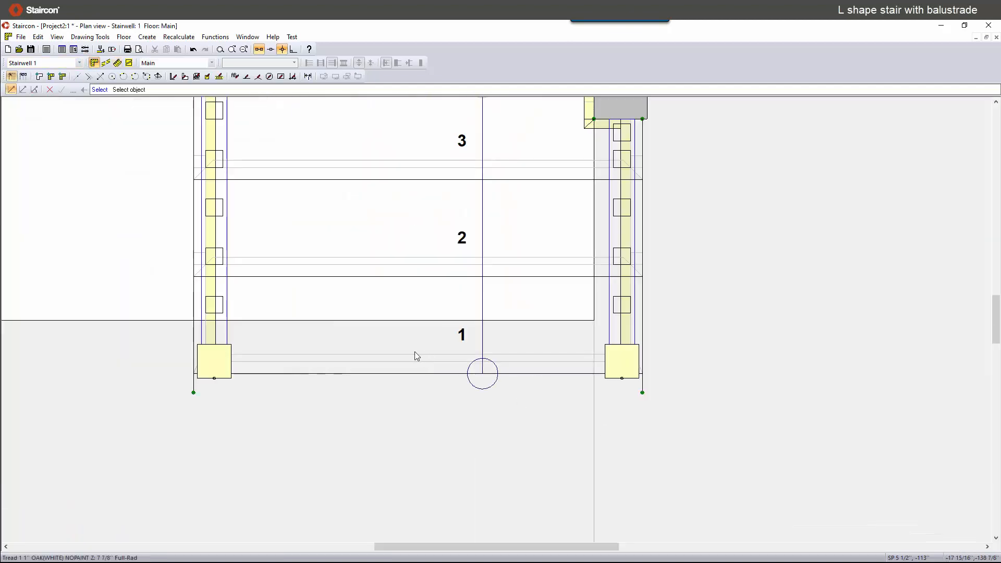
pyautogui.doubleClick(407, 379)
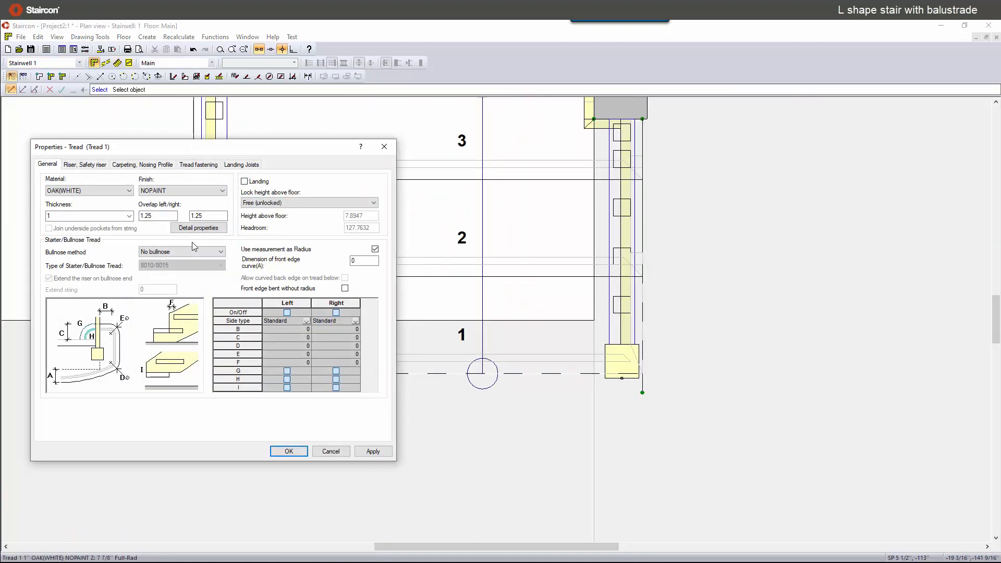
pyautogui.click(180, 251)
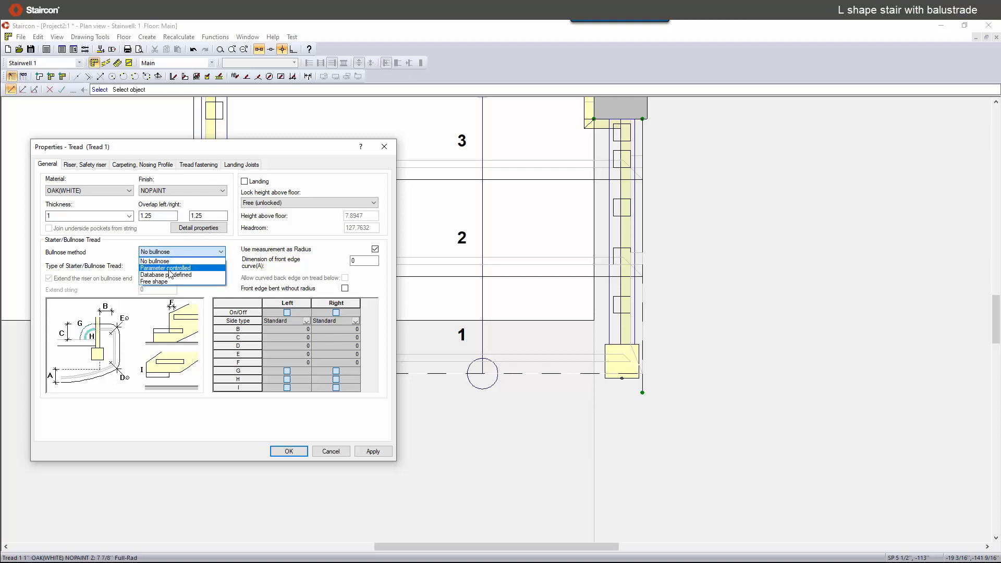
pyautogui.click(168, 274)
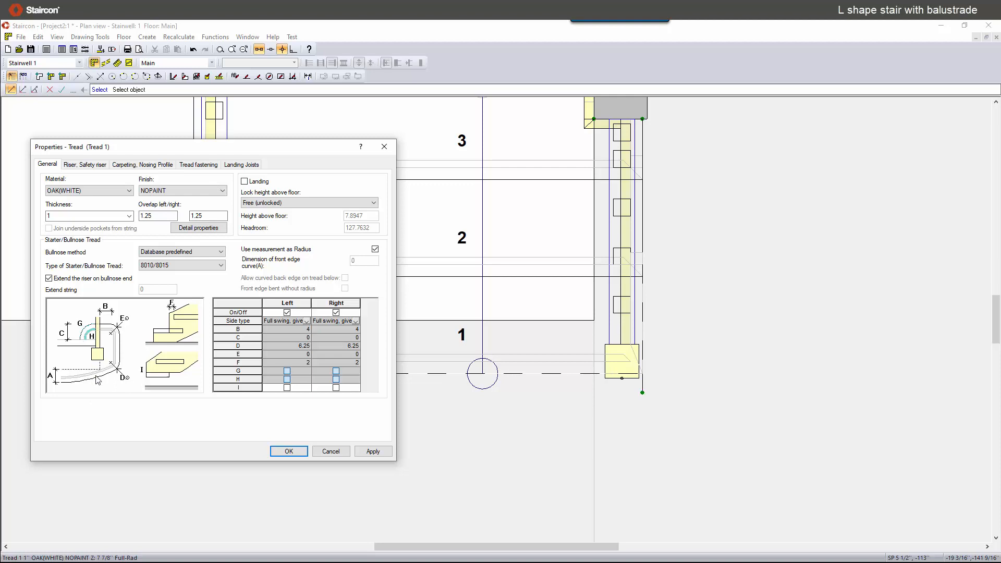
pyautogui.click(159, 266)
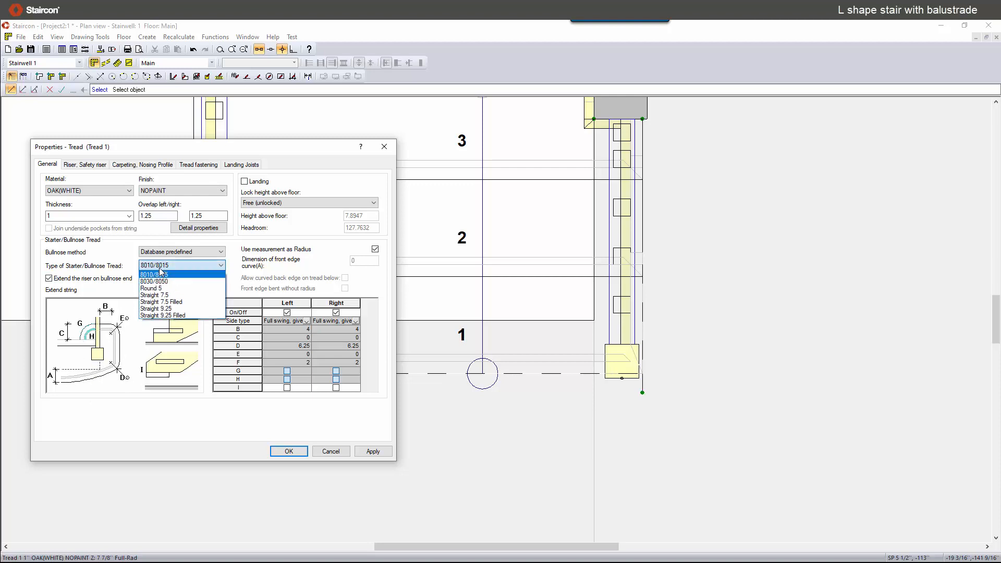
pyautogui.click(156, 296)
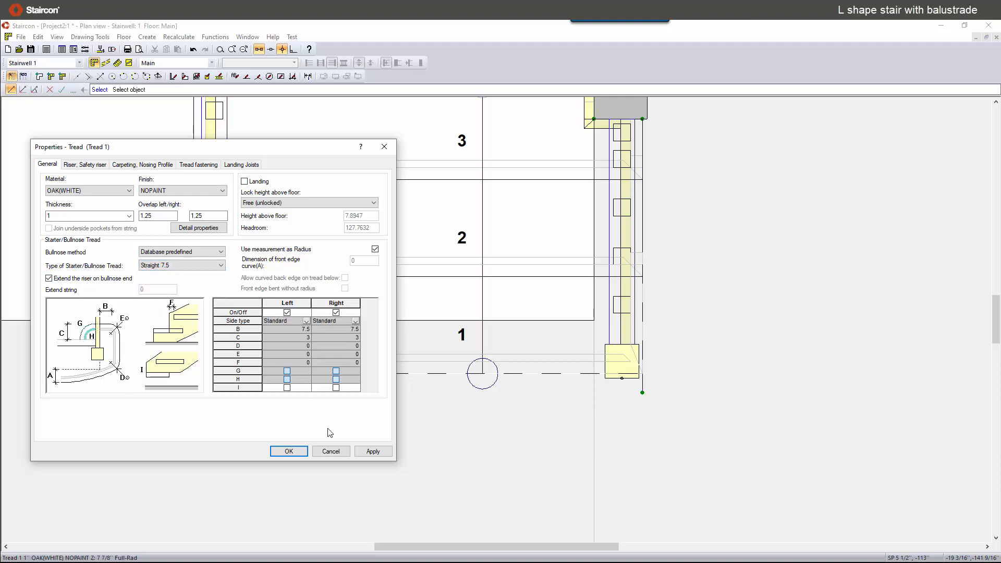
pyautogui.click(371, 449)
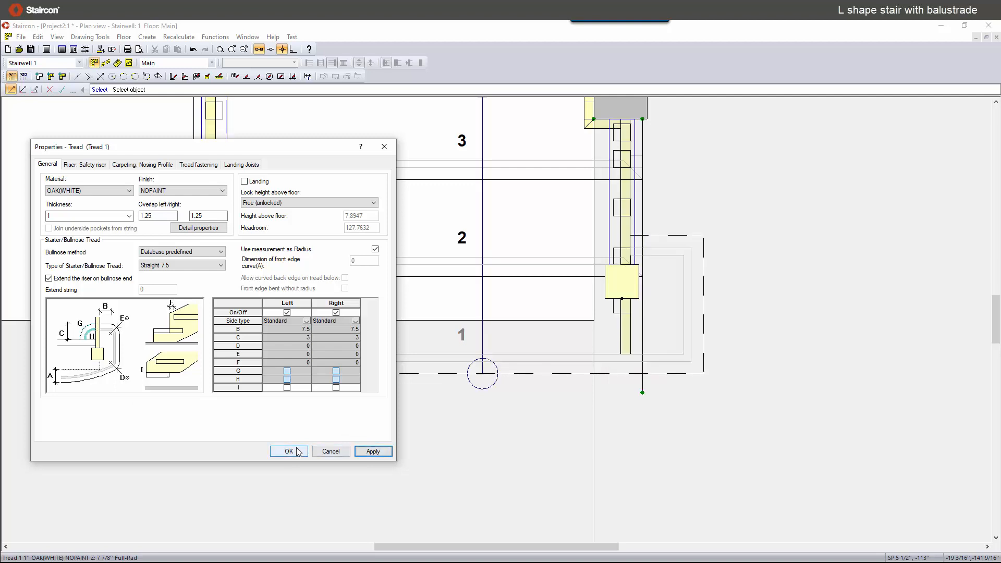
pyautogui.click(289, 450)
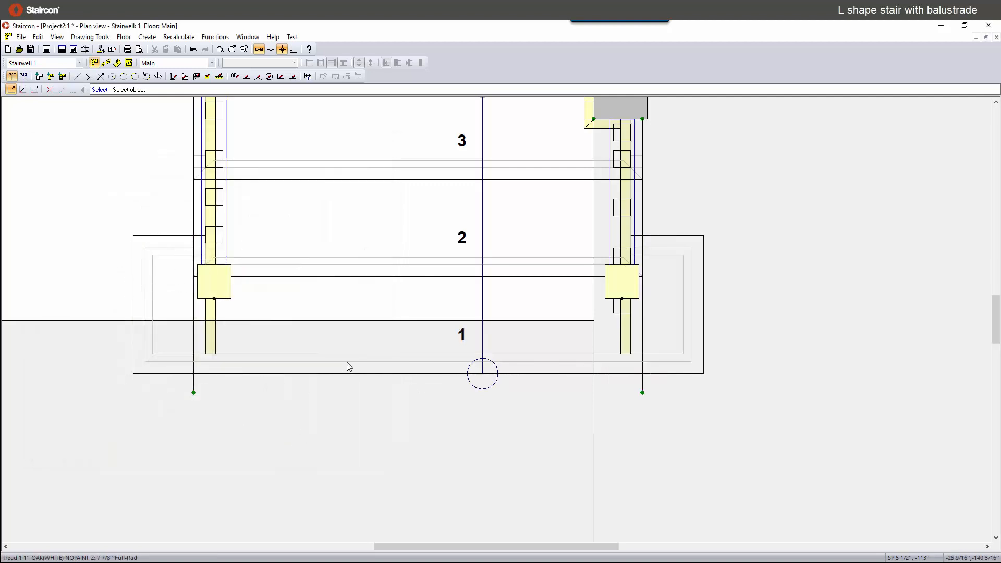
# Step: Inspect the starter tread in 3D and recalculate the right elevation of the Main floor stair
pyautogui.click(117, 63)
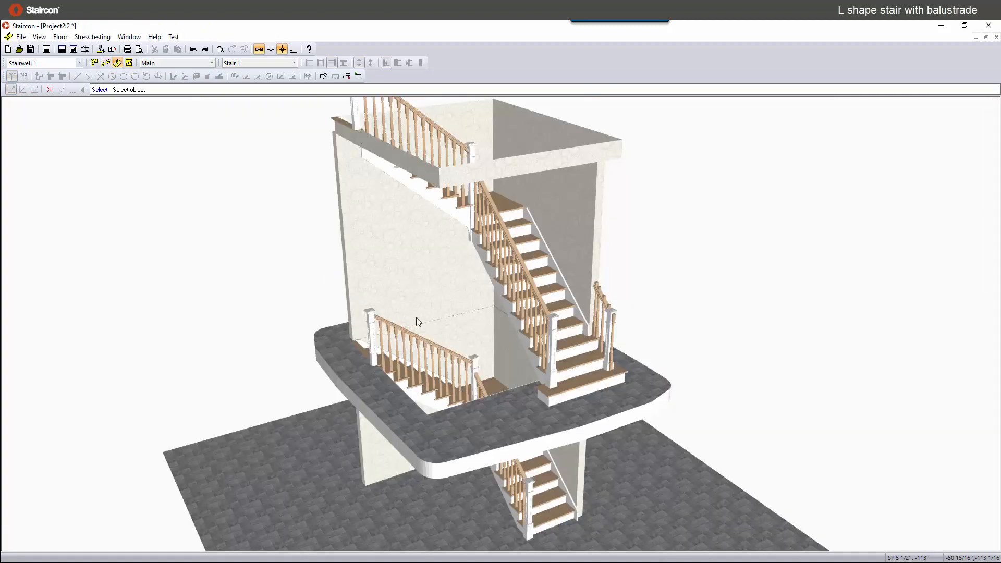
pyautogui.moveTo(416, 317); pyautogui.dragTo(385, 315)
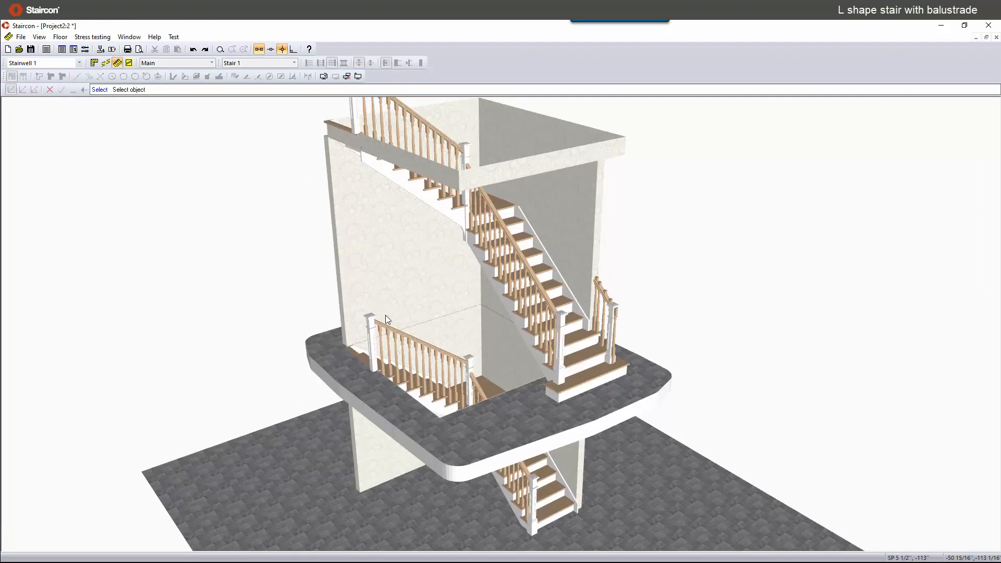
pyautogui.click(104, 64)
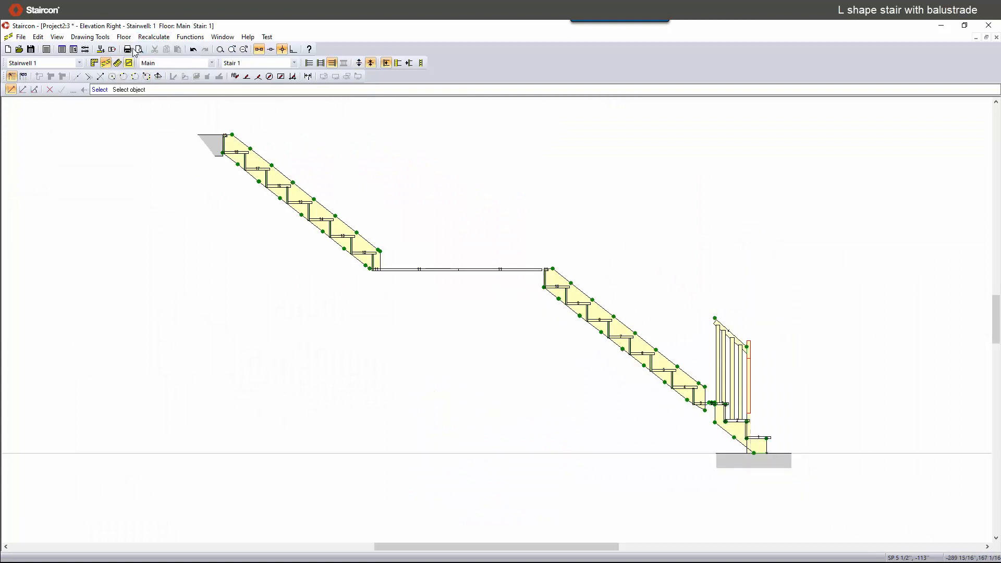
pyautogui.click(157, 37)
pyautogui.click(165, 49)
pyautogui.click(118, 63)
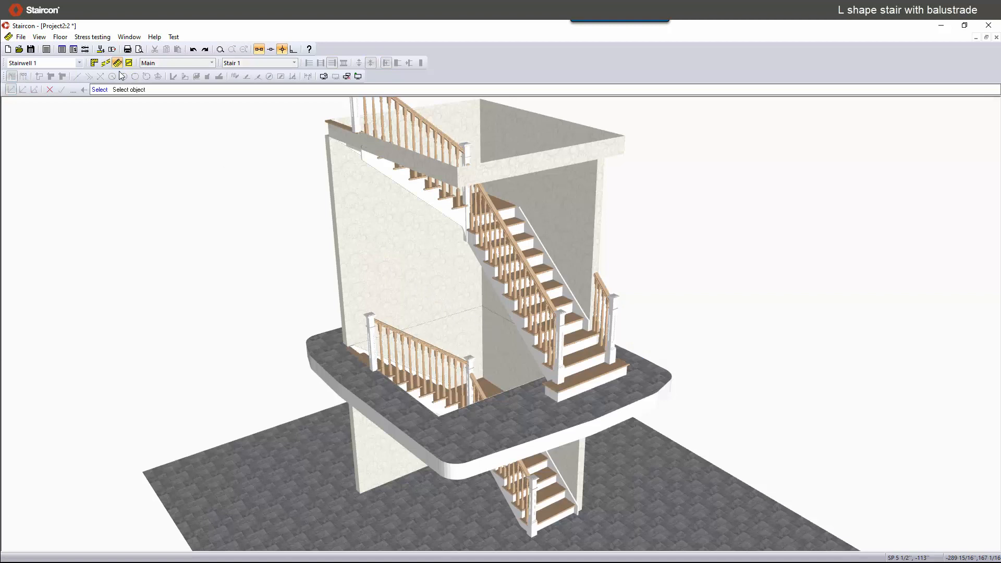
# Step: Set the upper handrail end of the short right balustrade to Vertical and inspect the stair in 3D
pyautogui.click(105, 62)
pyautogui.scroll(3, 784, 420)
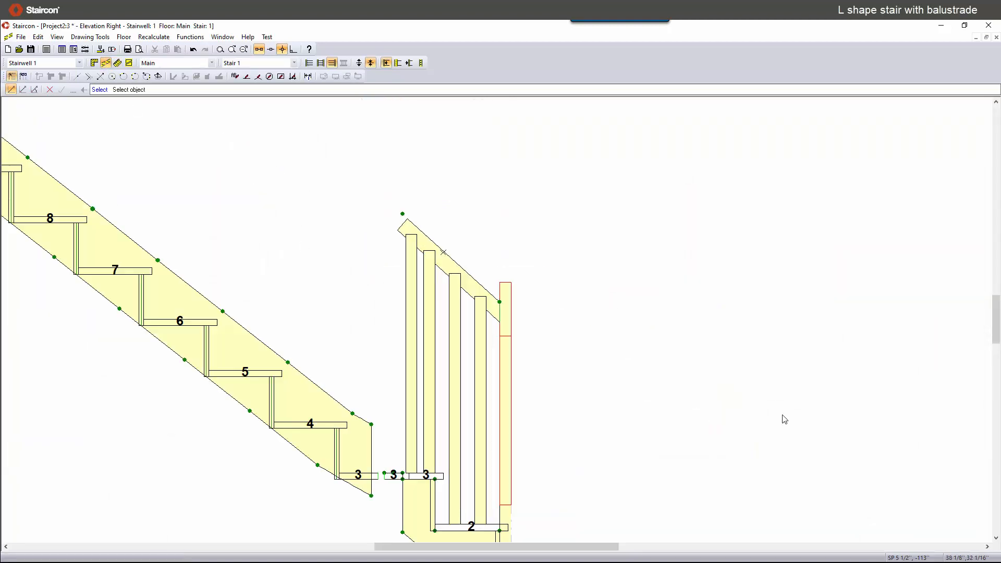
pyautogui.rightClick(444, 251)
pyautogui.moveTo(449, 254)
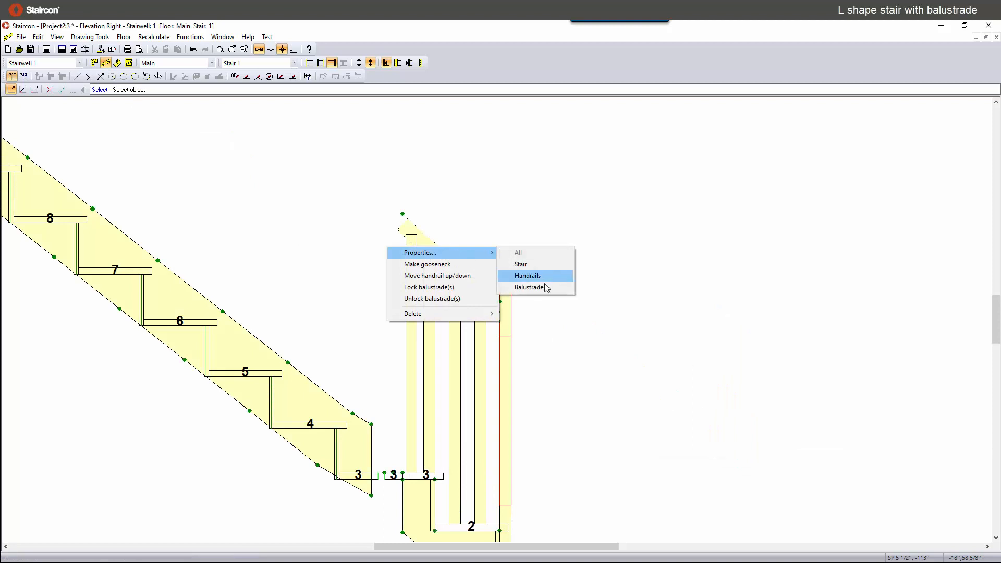
pyautogui.click(542, 287)
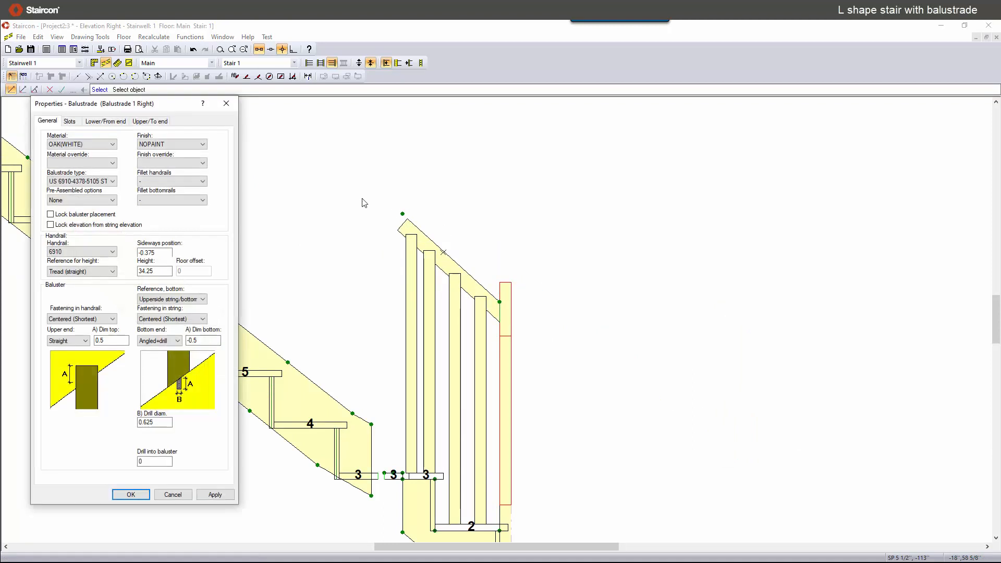
pyautogui.click(137, 122)
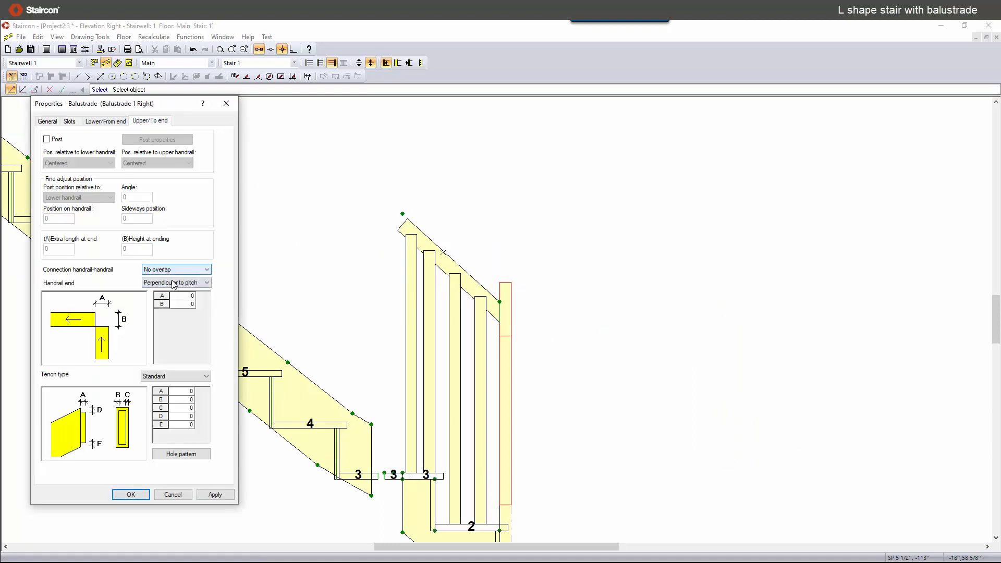
pyautogui.click(179, 285)
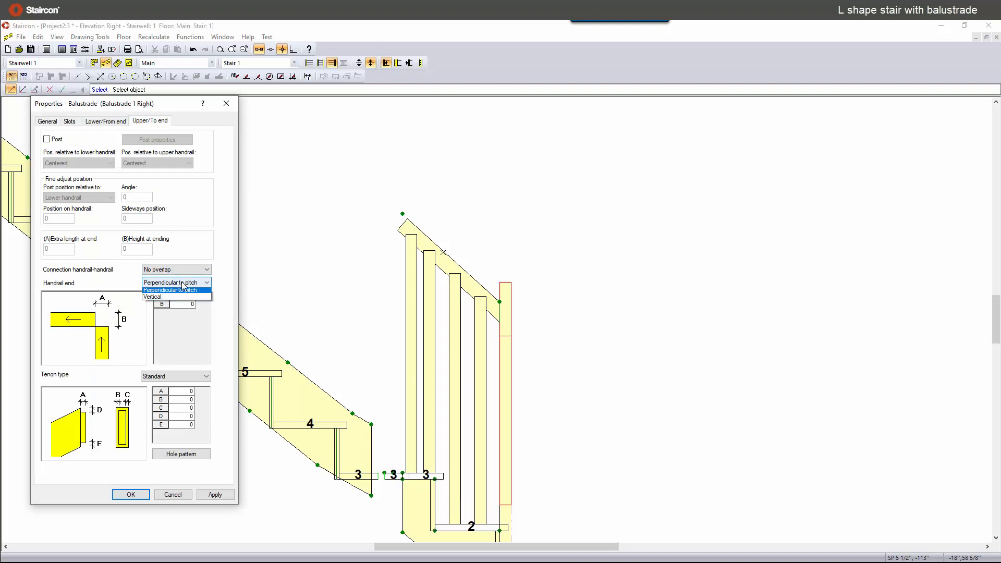
pyautogui.click(174, 298)
pyautogui.click(215, 494)
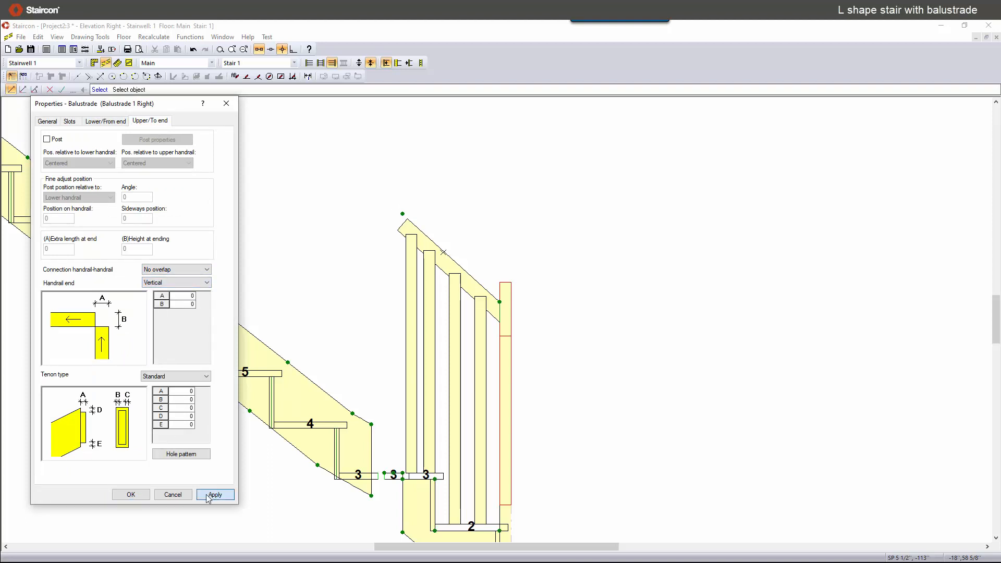
pyautogui.click(140, 496)
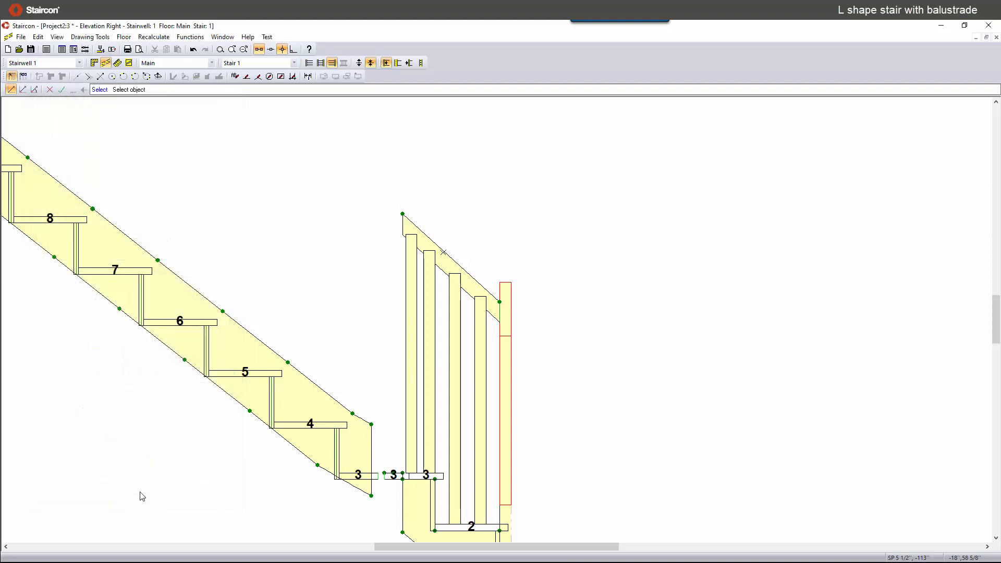
pyautogui.click(118, 62)
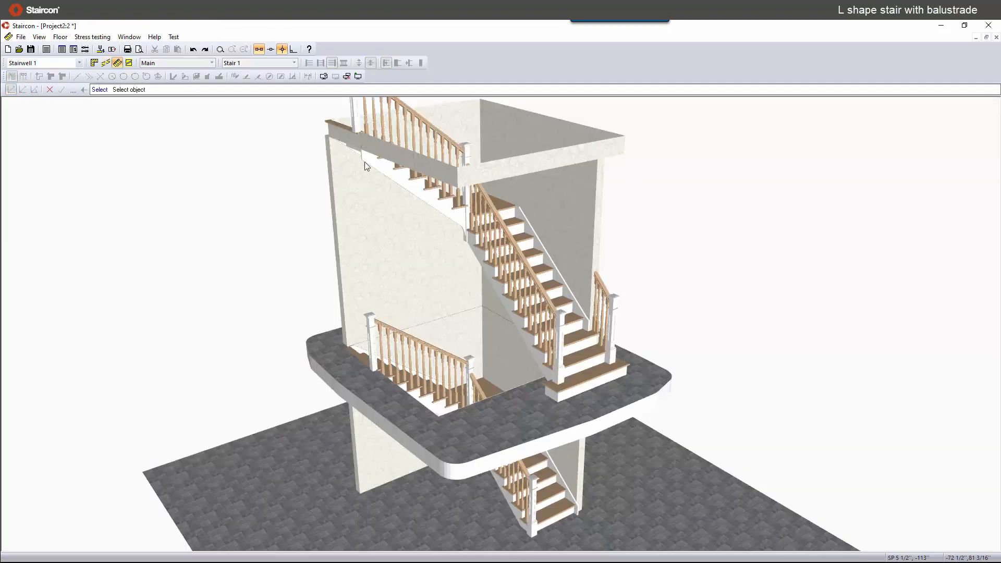
pyautogui.moveTo(364, 162); pyautogui.dragTo(399, 182)
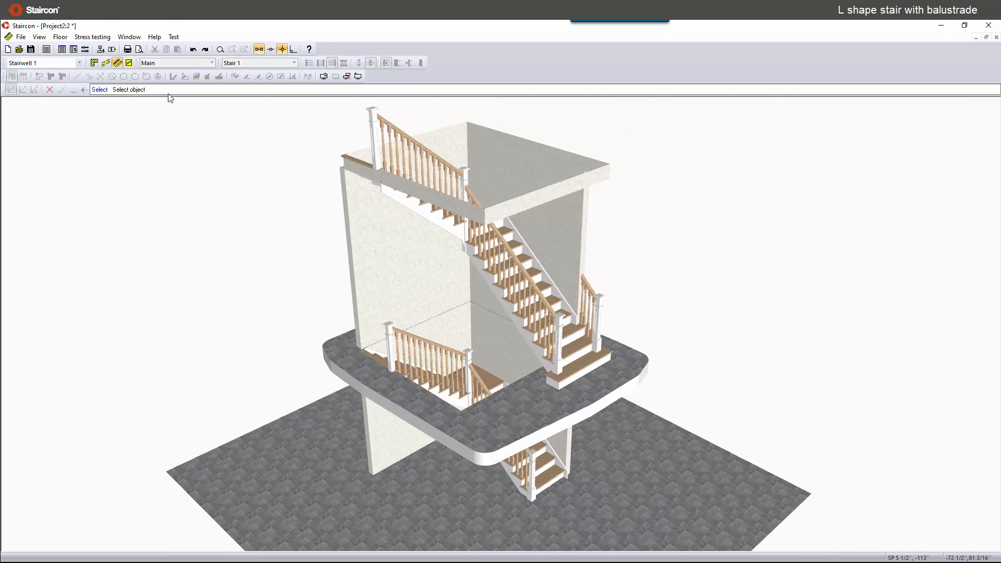
# Step: Set bottom-end stringer connection B of the Main floor's upper-flight left string to Not connected
pyautogui.click(93, 63)
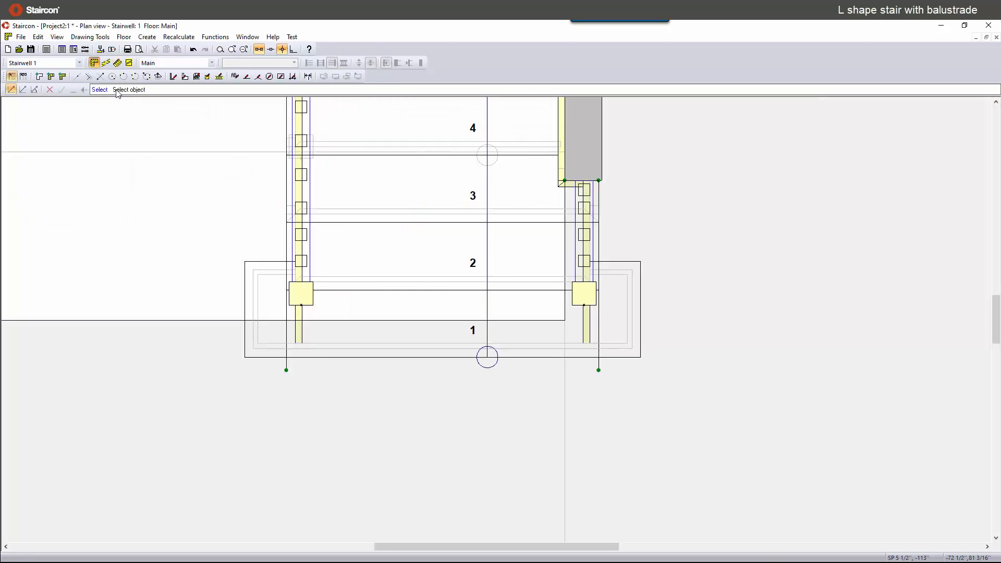
pyautogui.moveTo(315, 148); pyautogui.dragTo(664, 385)
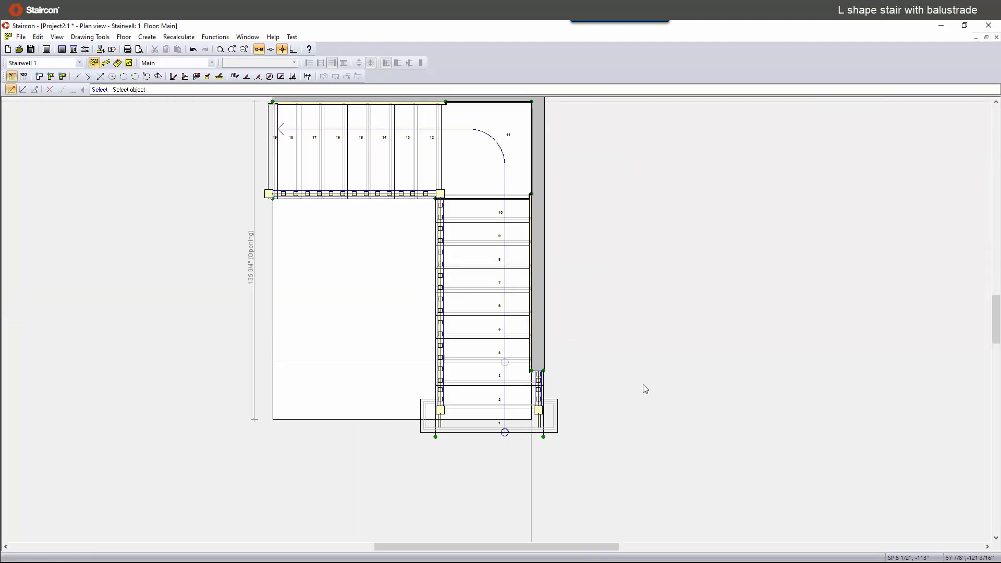
pyautogui.doubleClick(383, 197)
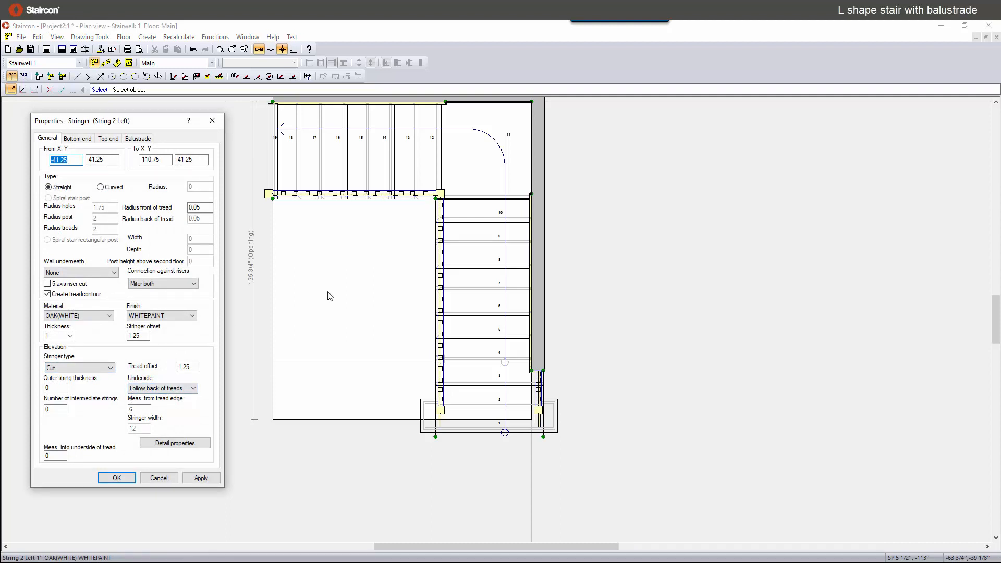
pyautogui.click(64, 370)
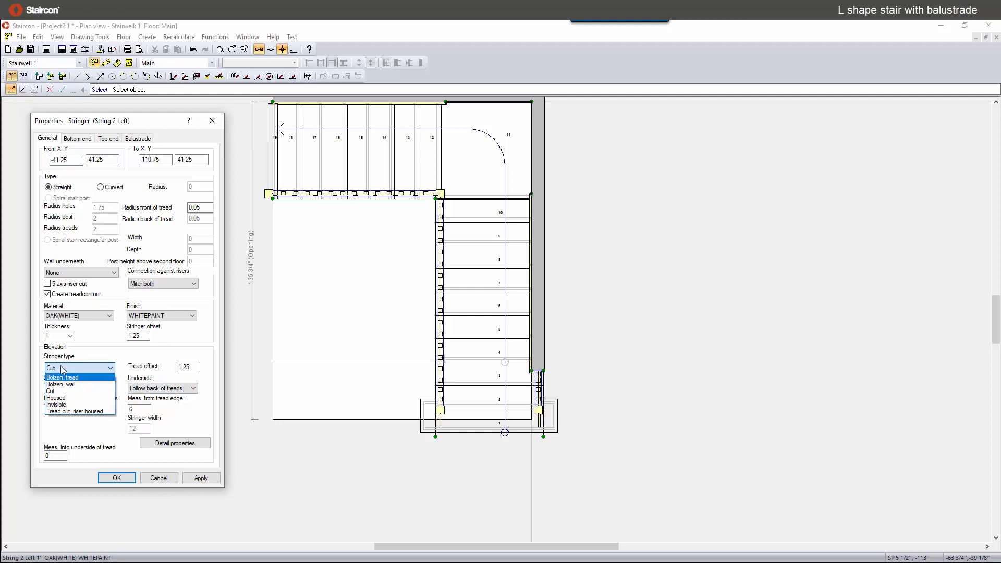
pyautogui.click(63, 370)
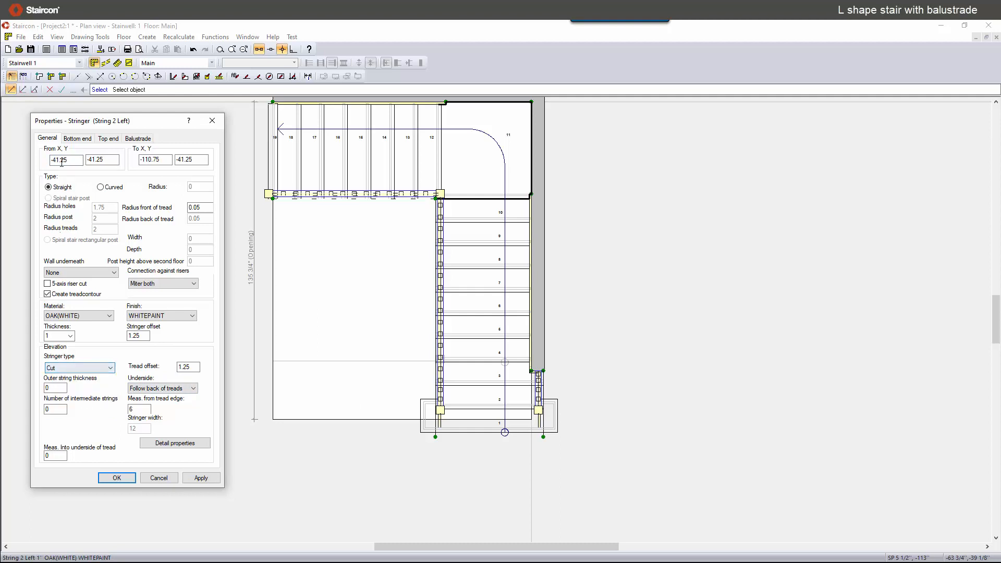
pyautogui.click(77, 139)
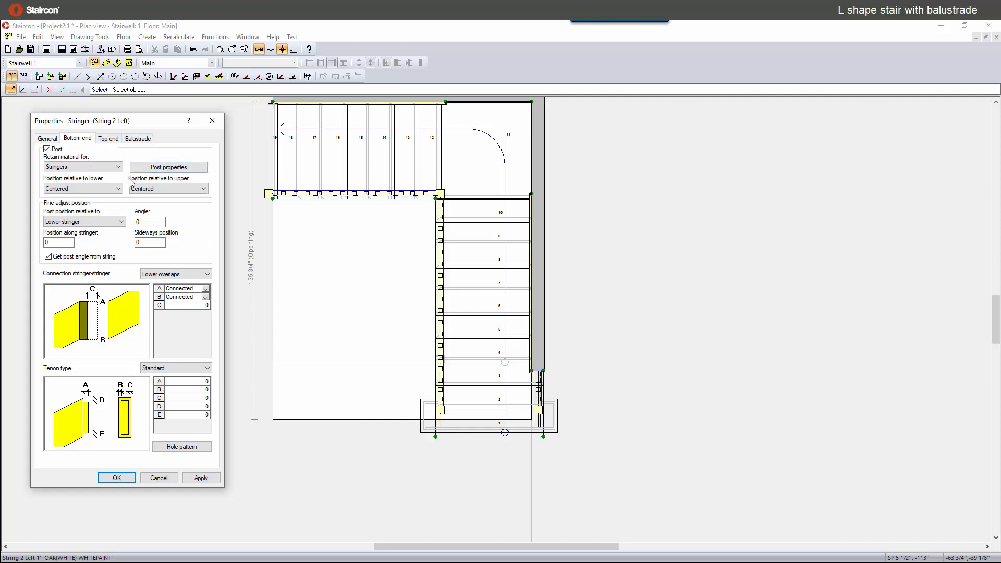
pyautogui.click(205, 297)
pyautogui.click(185, 317)
pyautogui.click(119, 478)
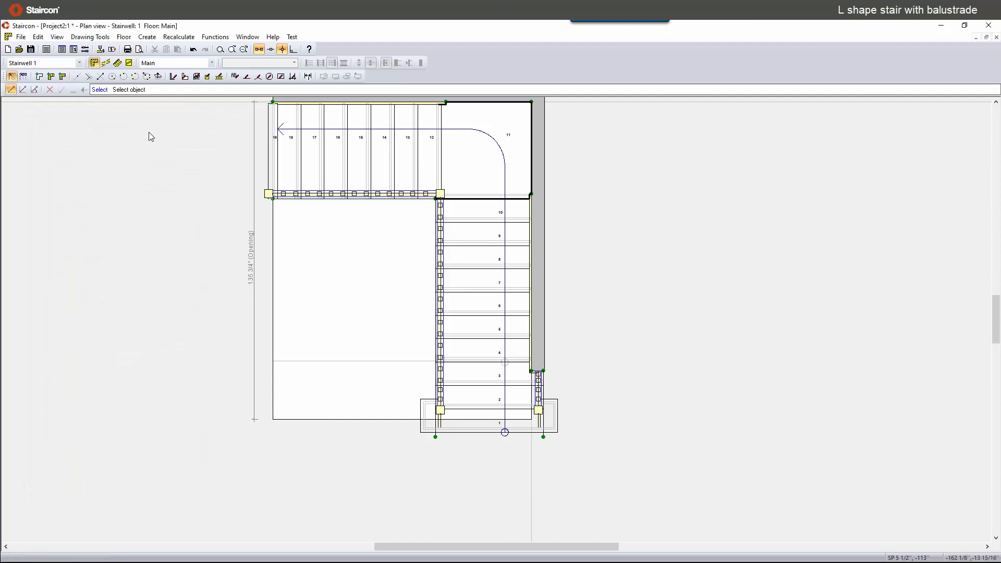
# Step: Set bottom-end stringer connection B of the Basement's upper-flight left string to Not connected and return to the Main floor plan
pyautogui.click(177, 62)
pyautogui.click(167, 70)
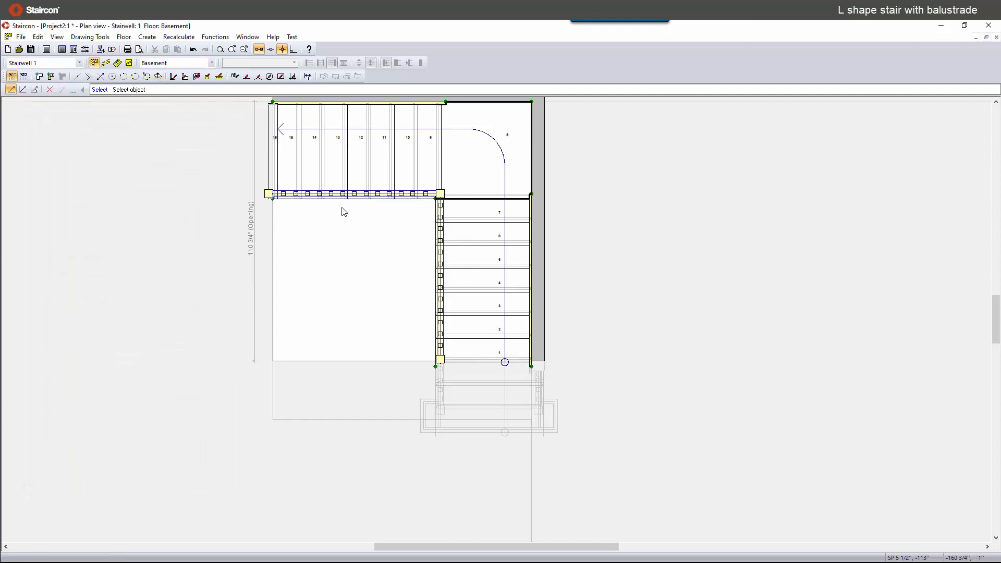
pyautogui.doubleClick(362, 196)
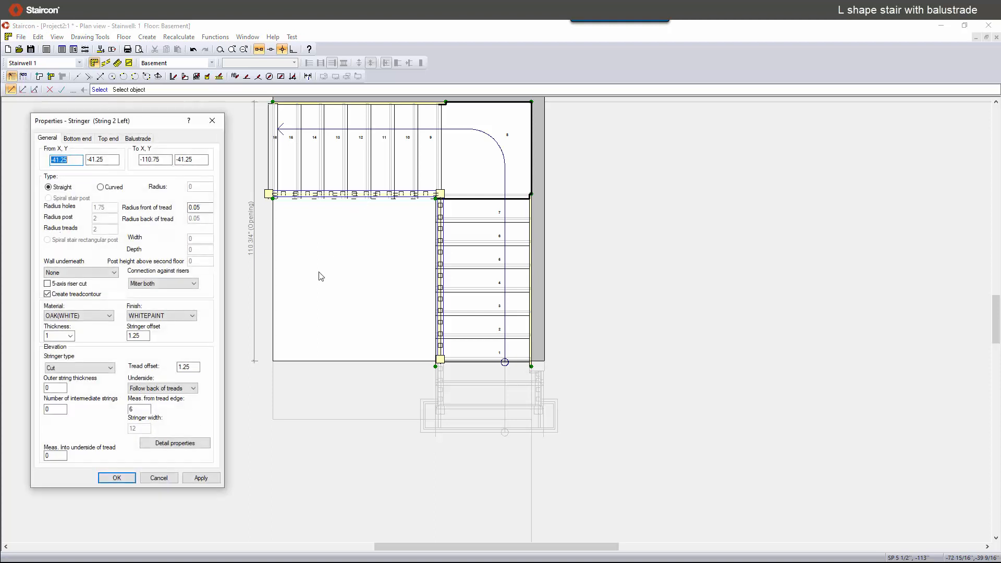
pyautogui.click(77, 139)
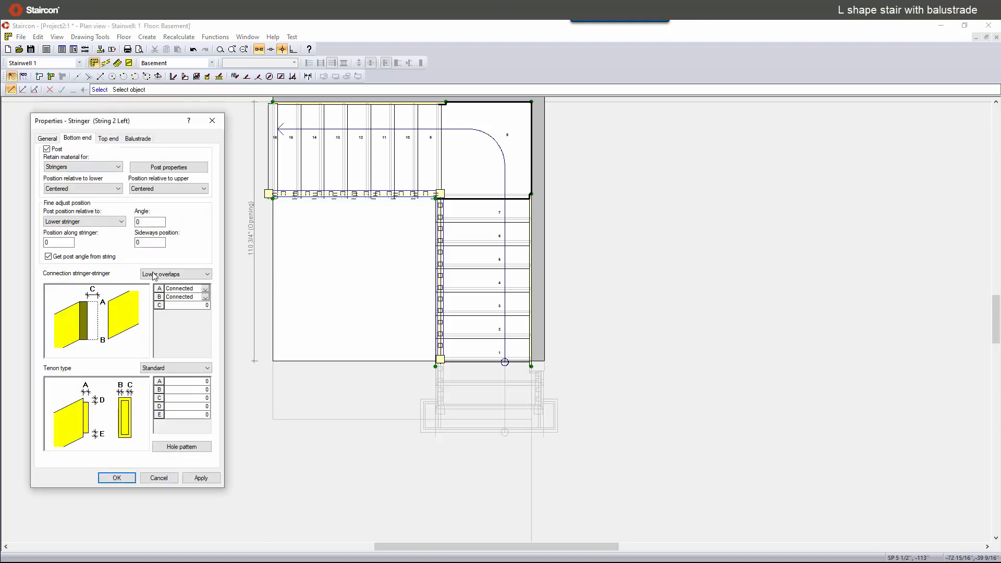
pyautogui.click(206, 296)
pyautogui.click(189, 312)
pyautogui.click(198, 478)
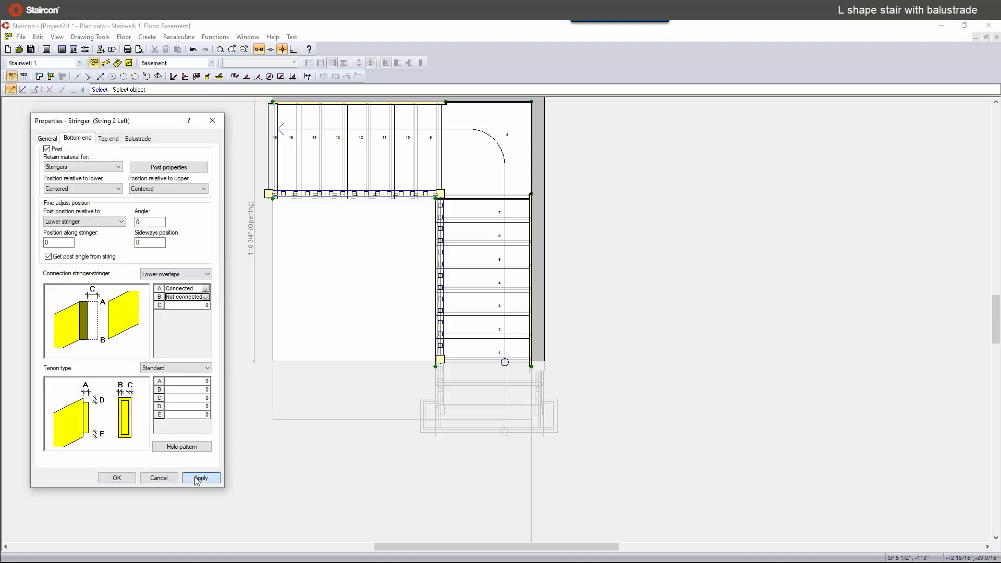
pyautogui.click(117, 478)
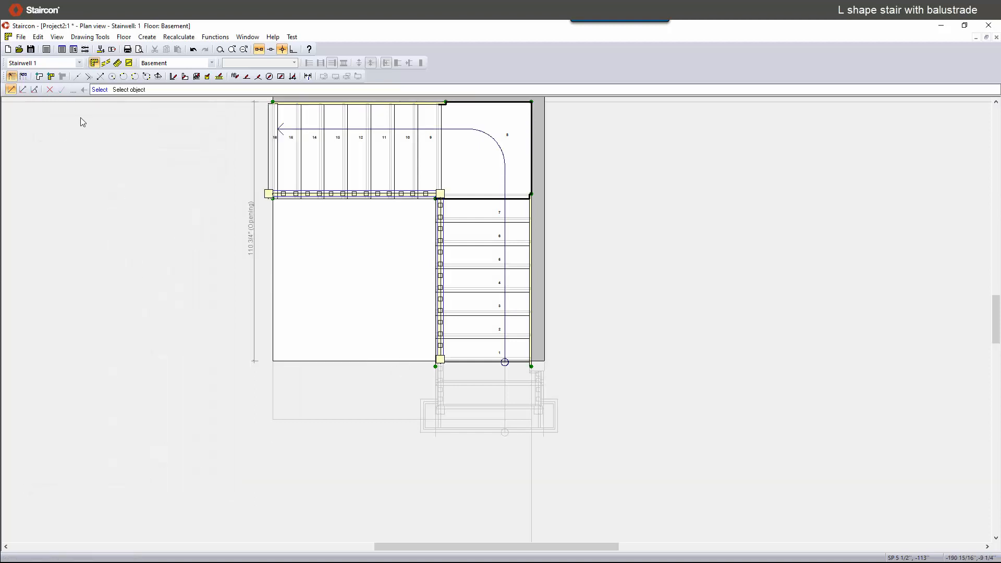
pyautogui.click(157, 64)
pyautogui.click(157, 73)
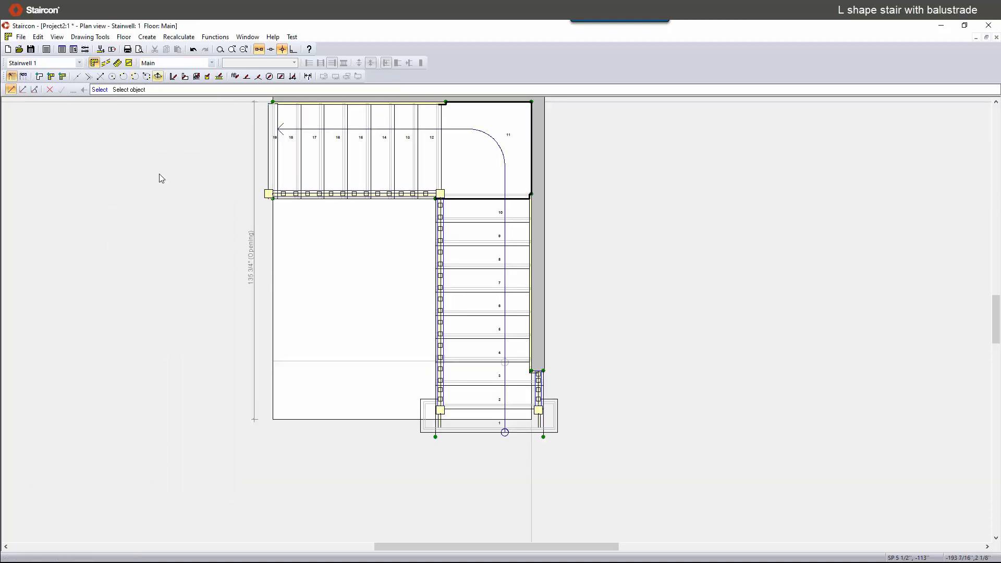
# Step: Generate the balustrade around the Main floor opening and move its stair-side end to the outer face of the lower flight's left string
pyautogui.click(62, 76)
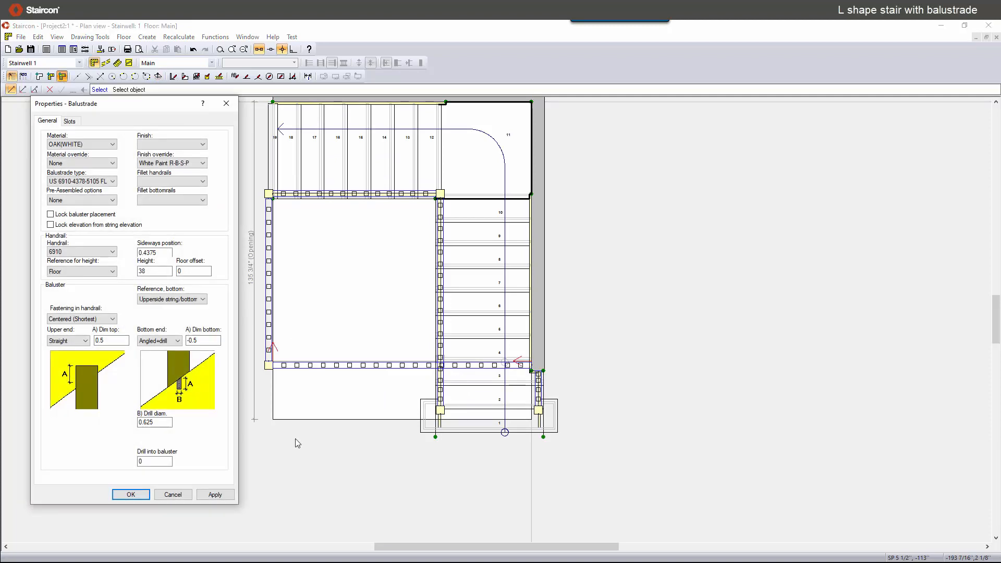
pyautogui.click(133, 495)
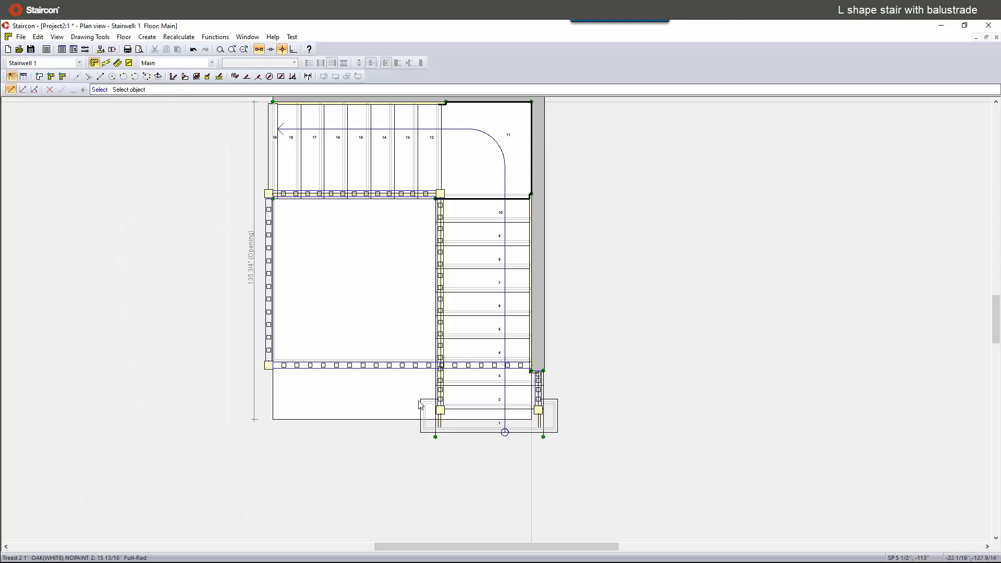
pyautogui.moveTo(487, 341); pyautogui.dragTo(554, 391)
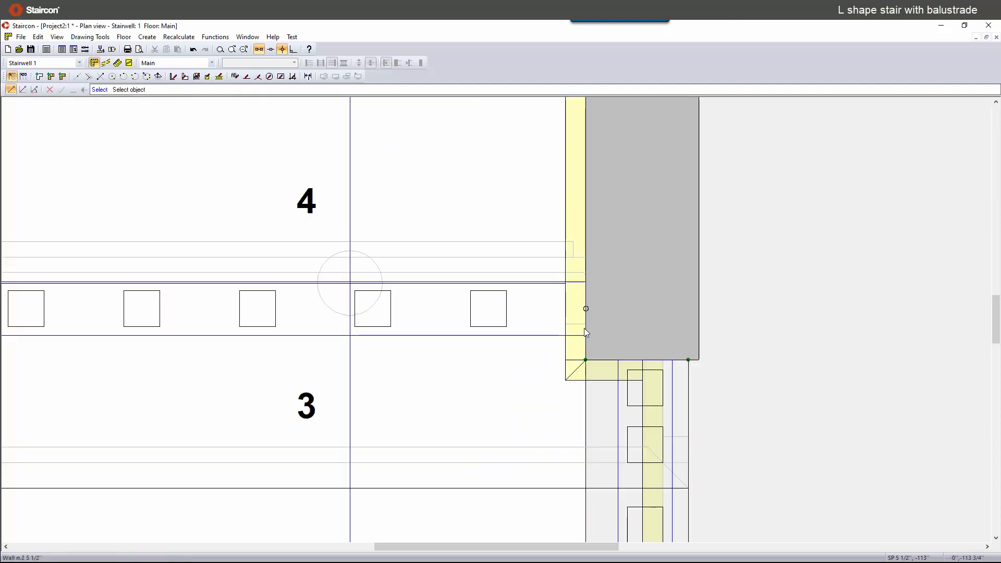
pyautogui.click(23, 76)
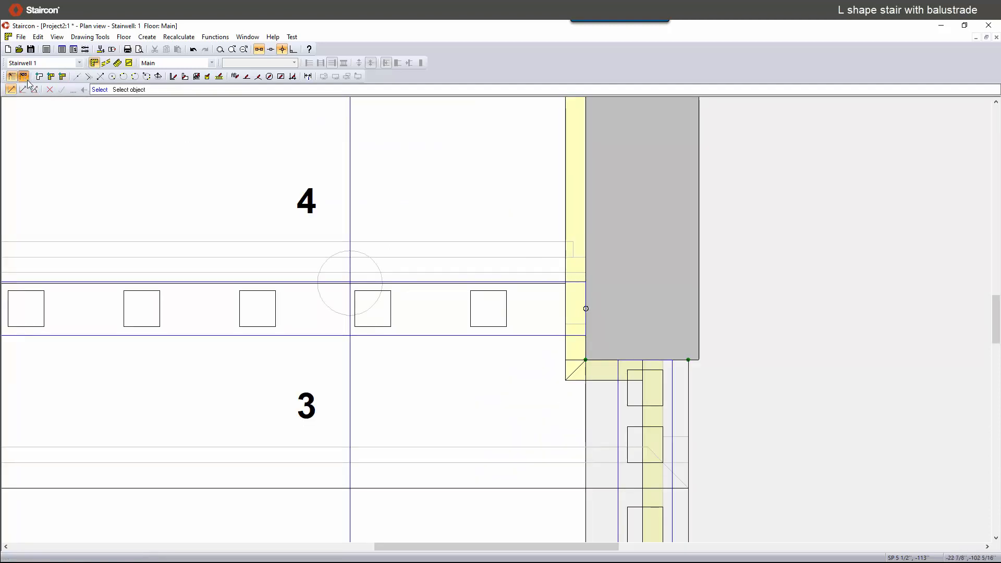
pyautogui.rightClick(605, 280)
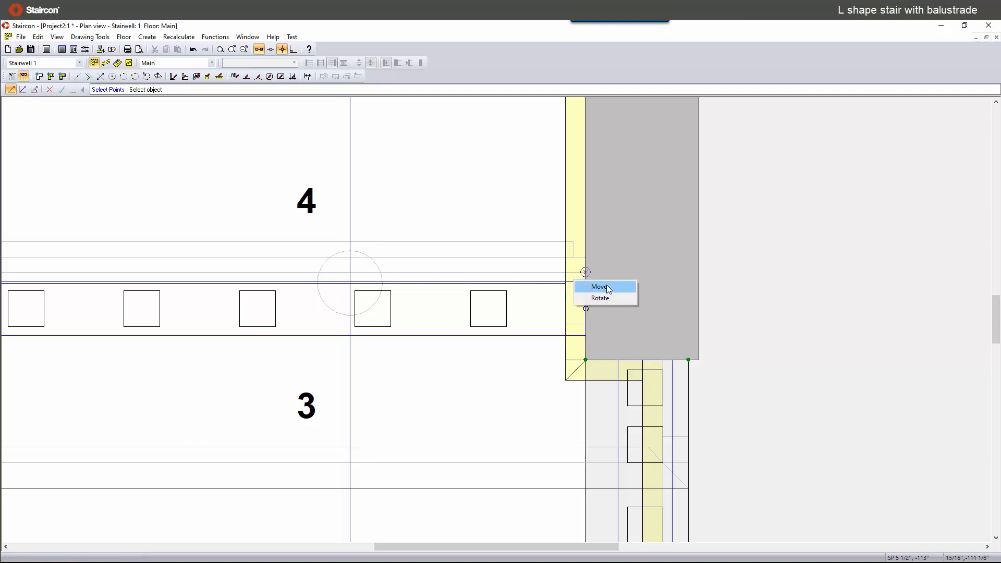
pyautogui.click(606, 284)
pyautogui.scroll(-5, 610, 285)
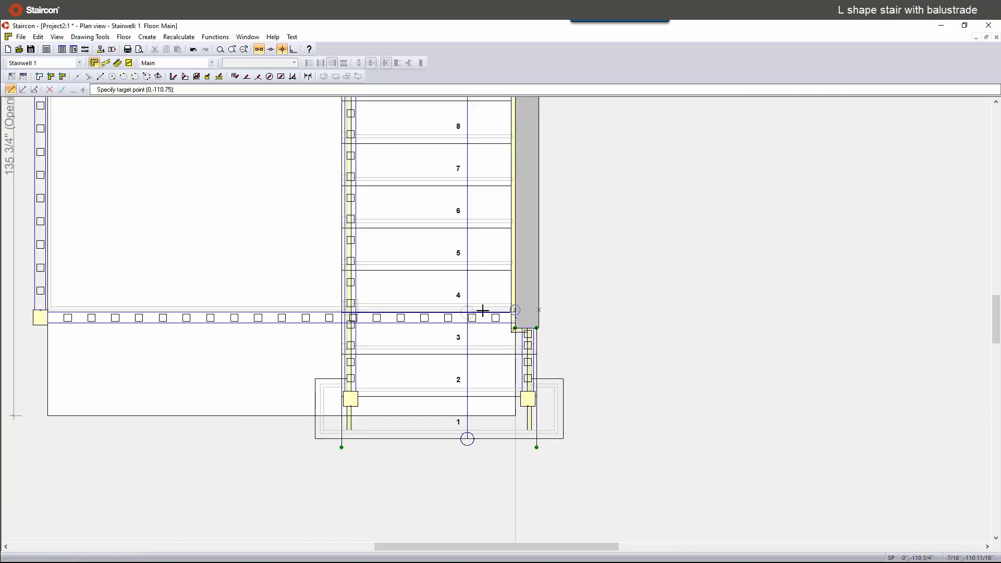
pyautogui.click(337, 309)
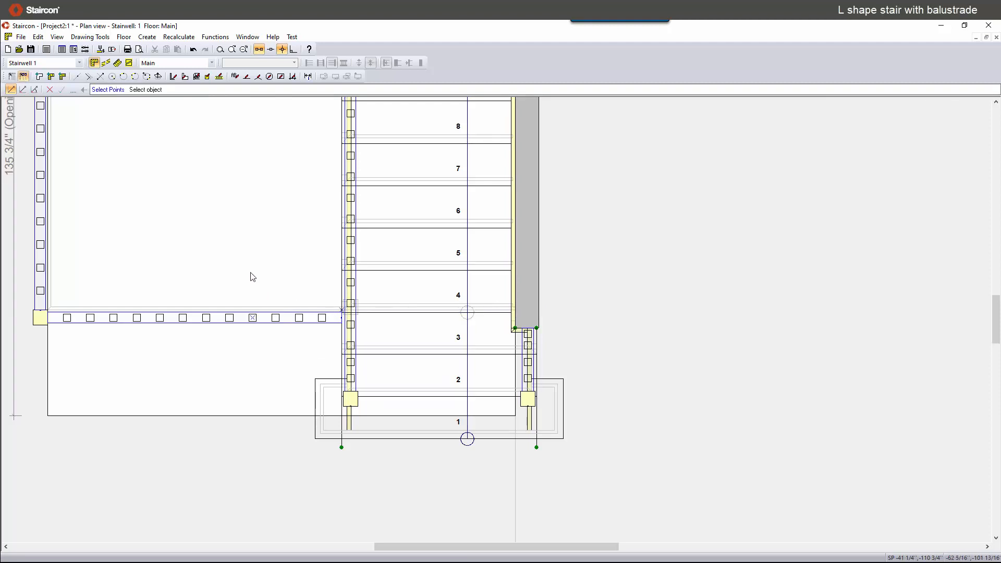
# Step: Create a new floor above the Main floor
pyautogui.click(146, 37)
pyautogui.click(172, 132)
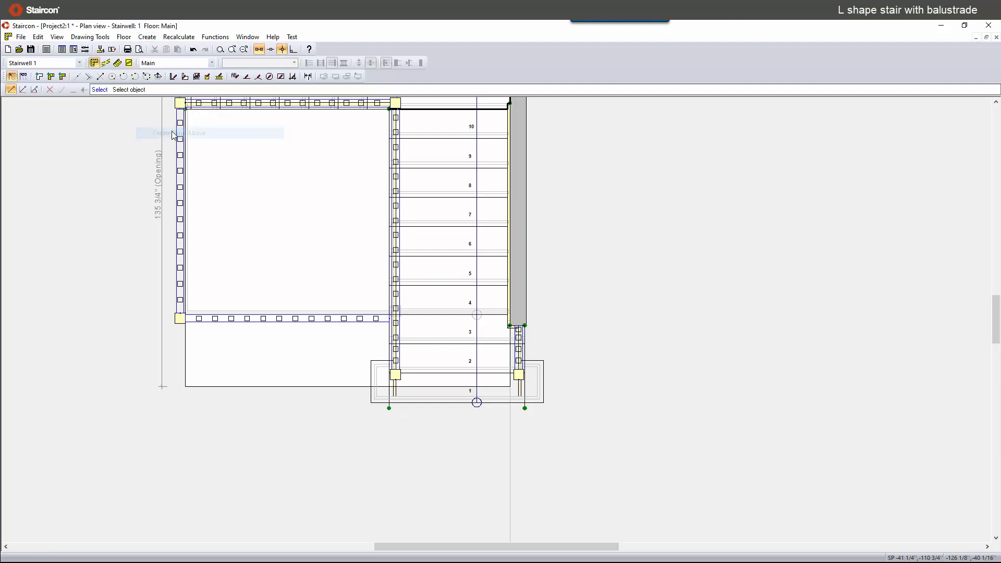
pyautogui.click(558, 199)
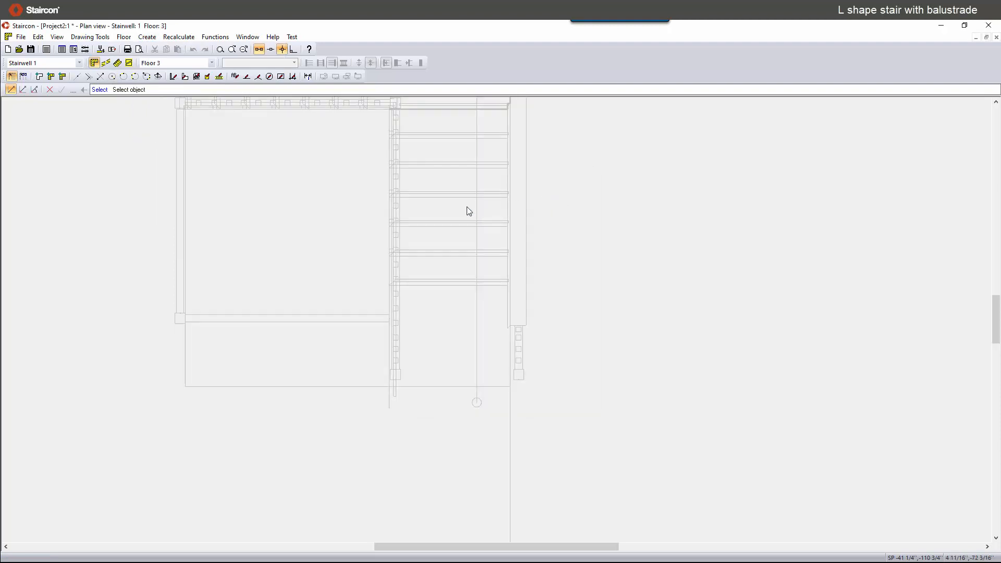
# Step: Draw a wall on Floor 3 directly above the wall beside the upper flight, matching its full length
pyautogui.moveTo(226, 106); pyautogui.dragTo(668, 290)
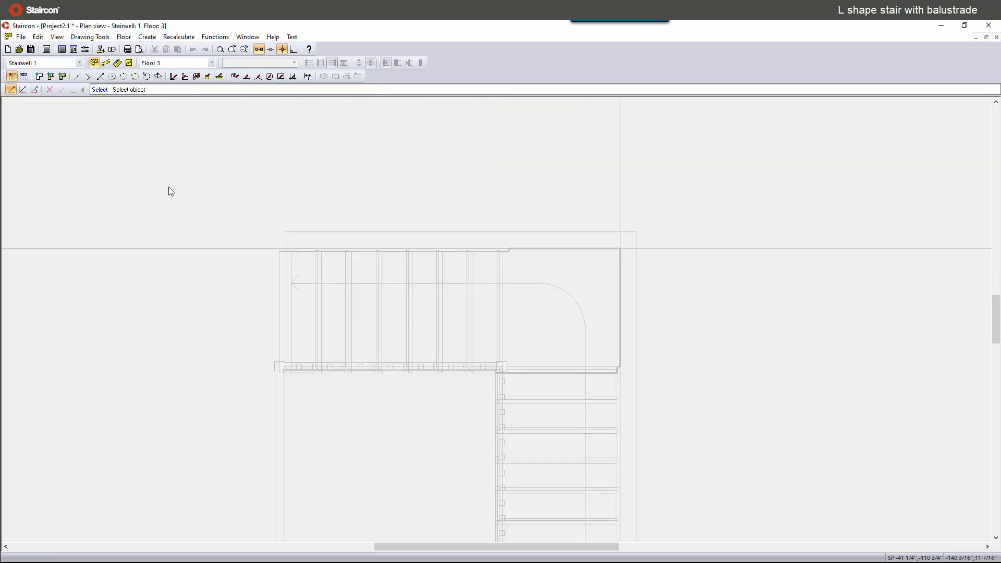
pyautogui.click(174, 77)
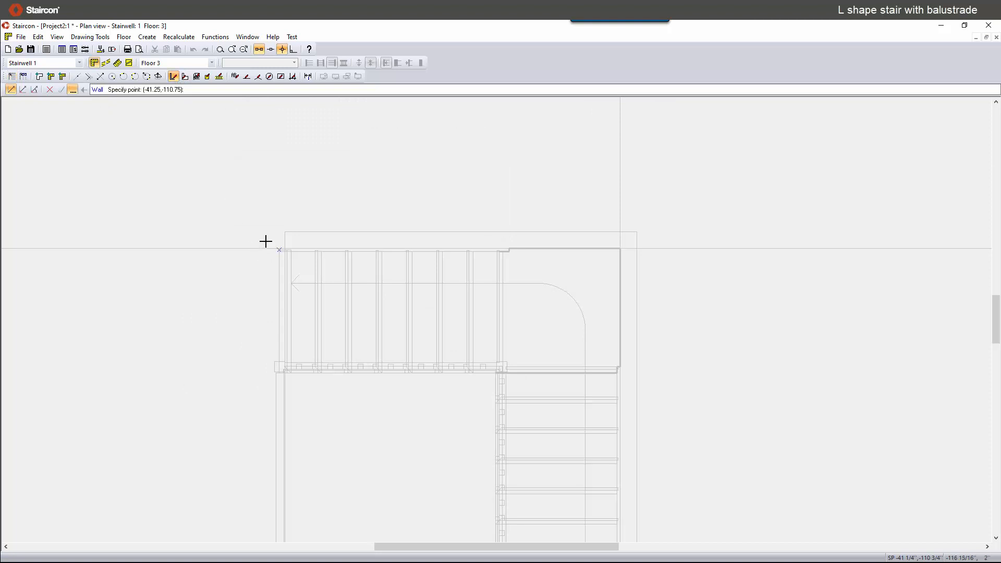
pyautogui.click(282, 241)
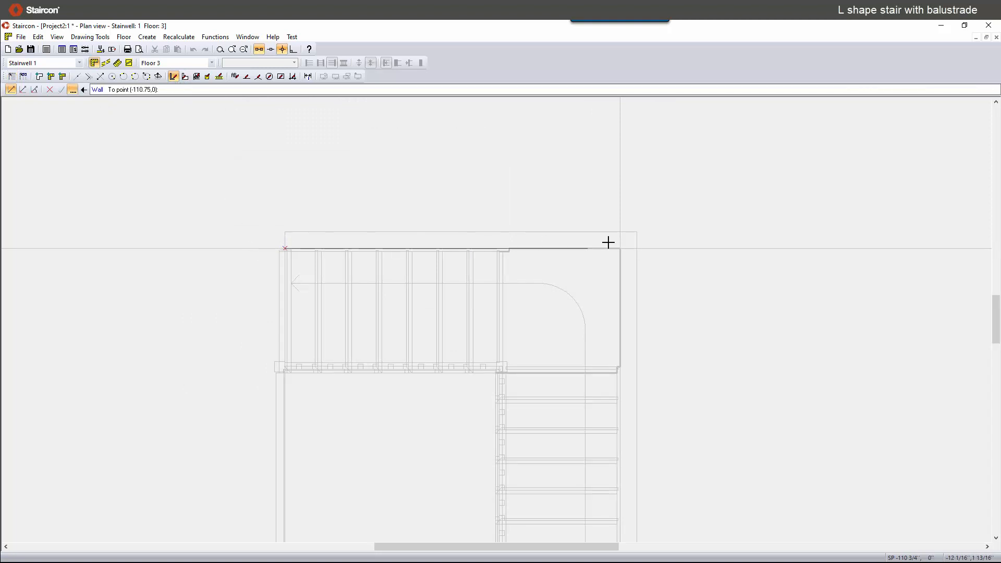
pyautogui.click(654, 242)
pyautogui.press('Escape')
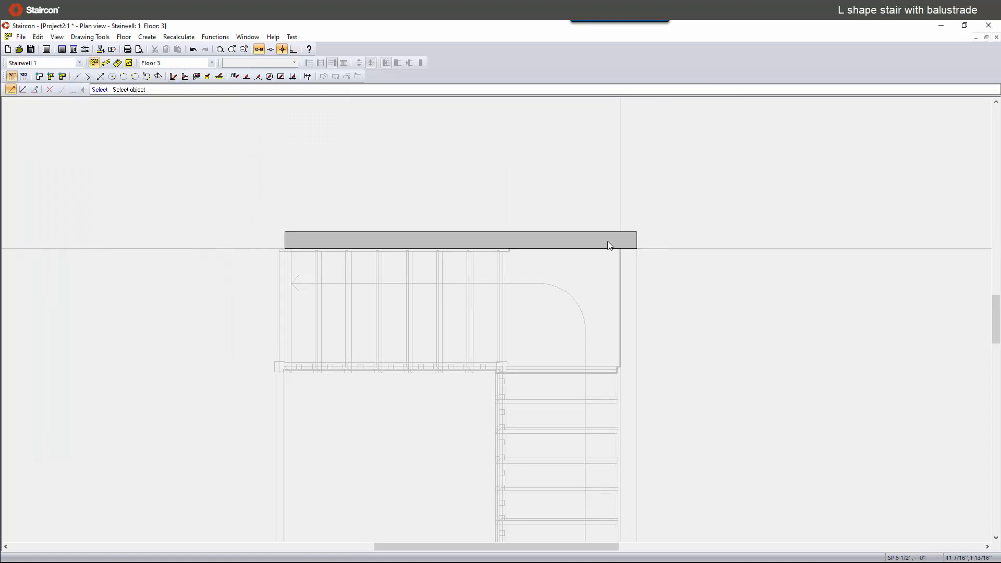
# Step: Extend the Floor 3 wall at both ends by setting its start X to -180 and its end X to 50
pyautogui.doubleClick(505, 235)
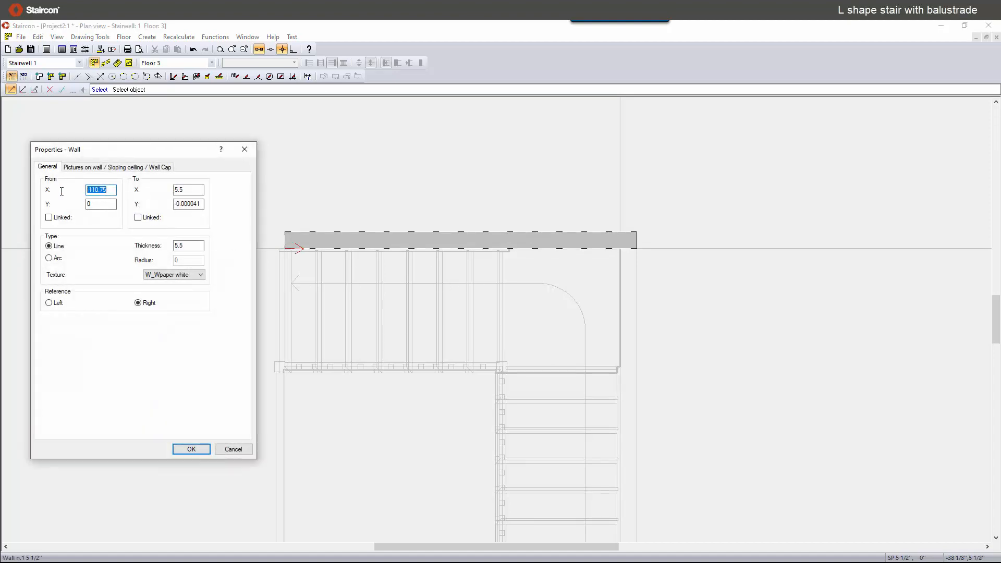
pyautogui.write('-180')
pyautogui.press('Return')
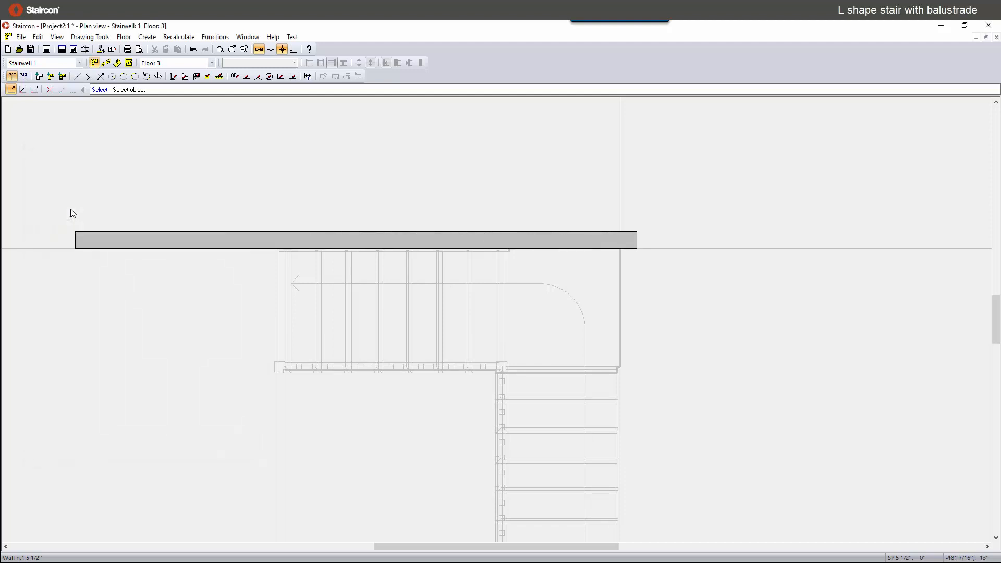
pyautogui.doubleClick(371, 238)
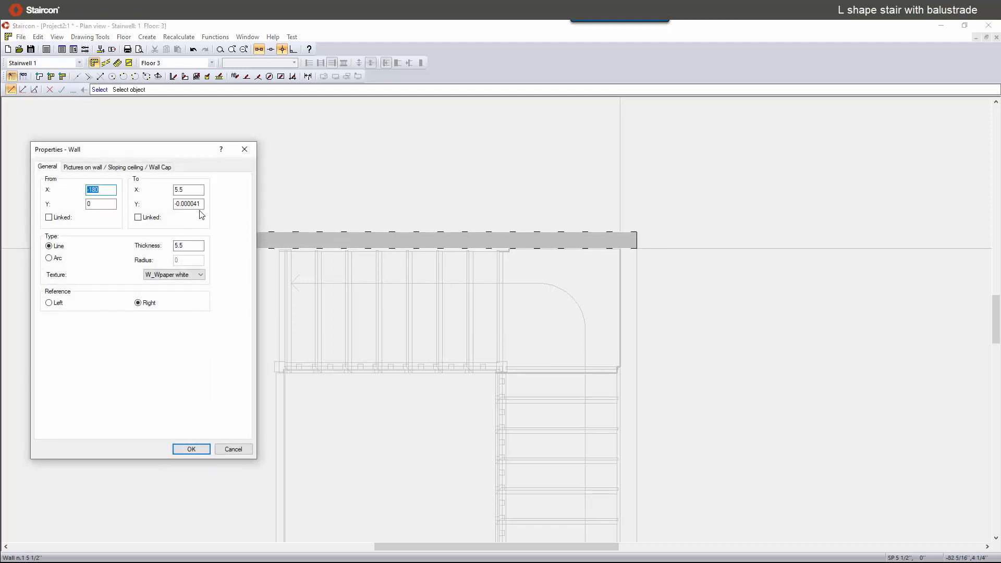
pyautogui.moveTo(195, 191); pyautogui.dragTo(109, 192)
pyautogui.write('50')
pyautogui.press('Return')
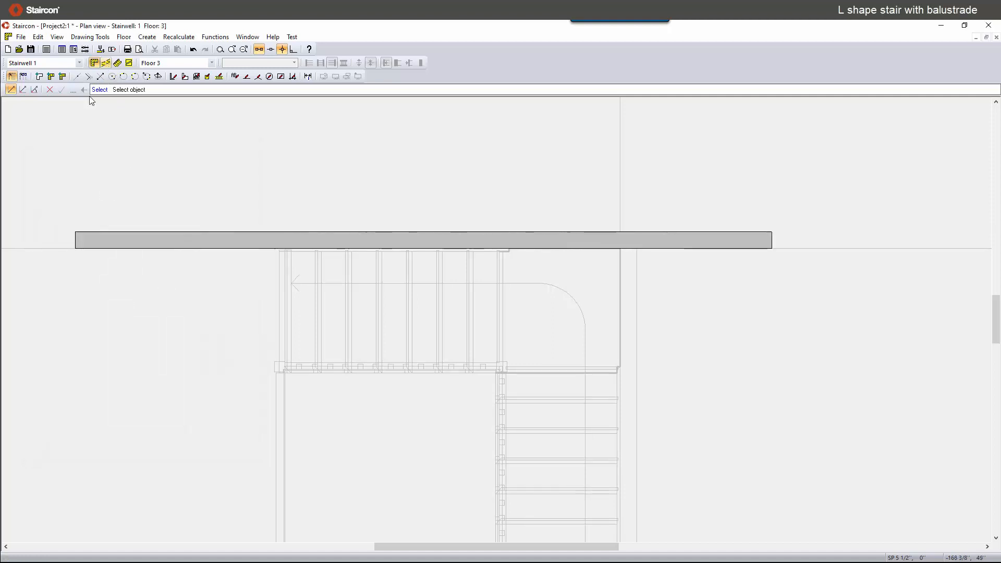
# Step: Generate the balustrade around the stair opening on Floor 3 with the default balustrade properties
pyautogui.click(63, 76)
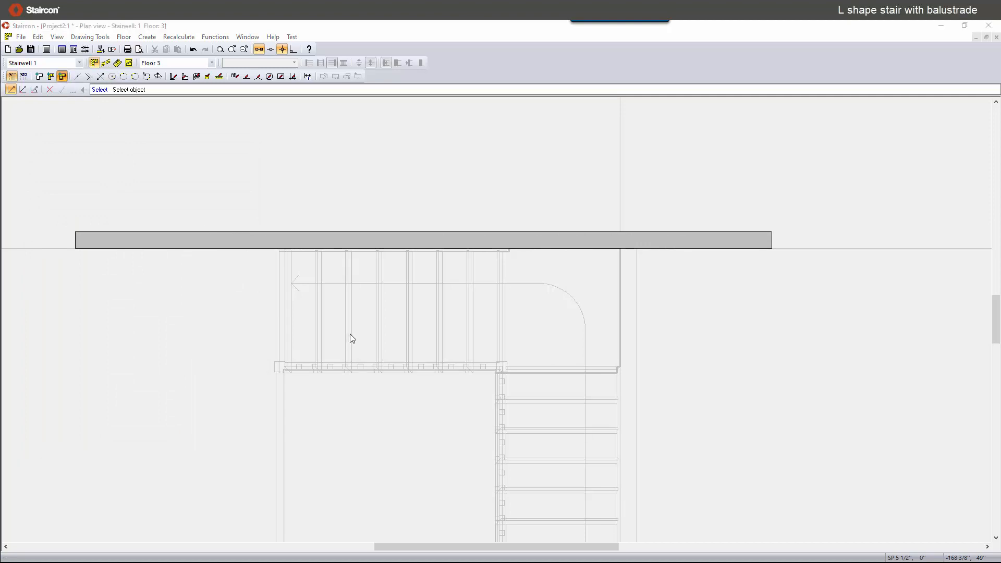
pyautogui.click(126, 493)
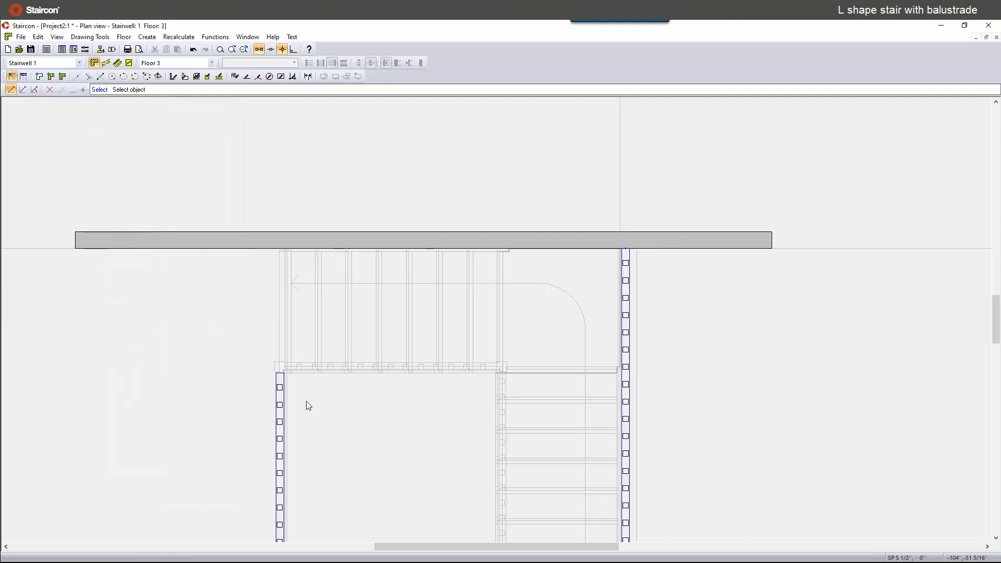
pyautogui.scroll(-3, 306, 402)
# Step: Inspect the Floor 3 balustrade, the complete stairs and the Main floor balustrade's end at the string in 3D
pyautogui.click(117, 65)
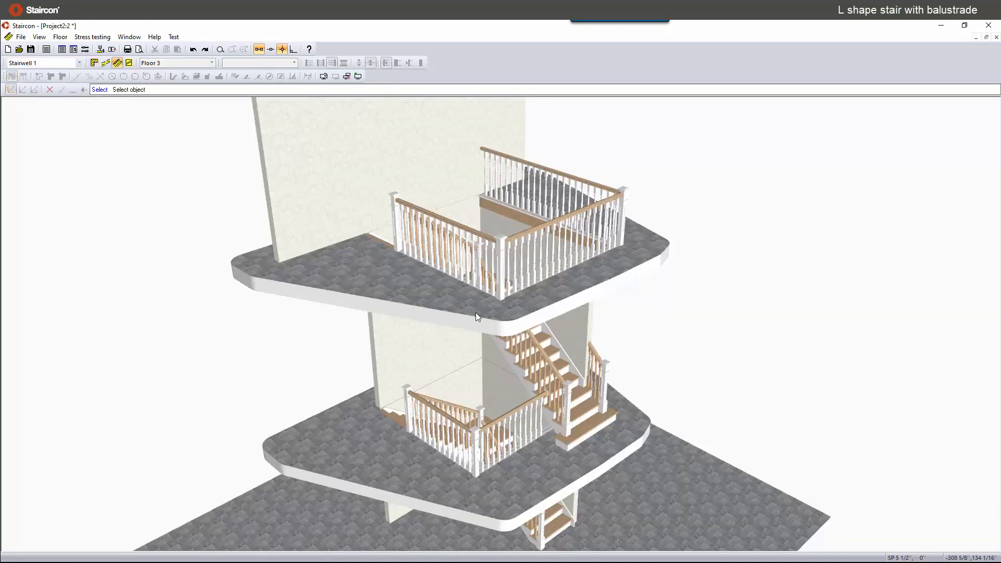
pyautogui.moveTo(476, 312); pyautogui.dragTo(277, 318)
pyautogui.scroll(5, 438, 208)
pyautogui.moveTo(401, 208); pyautogui.dragTo(598, 113)
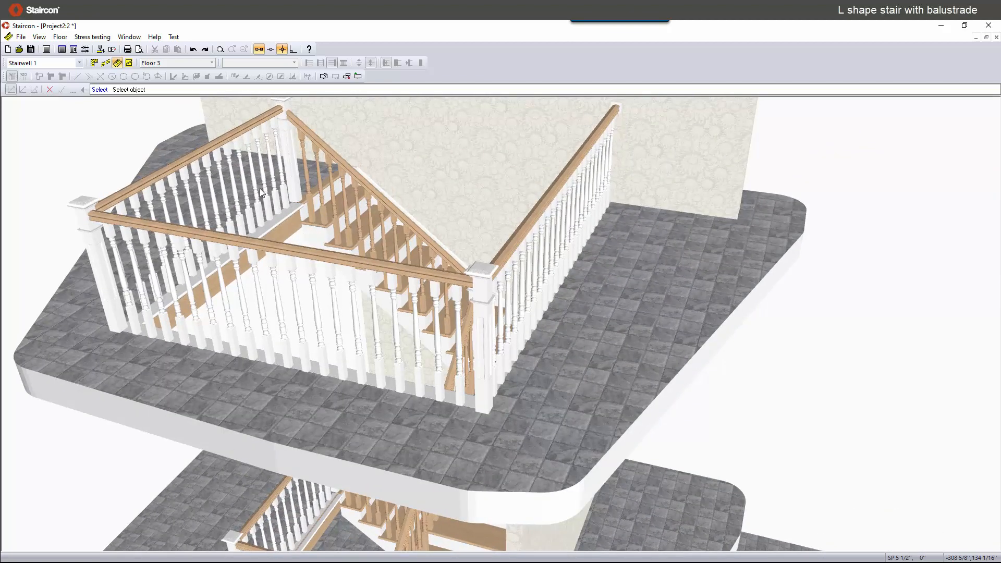
pyautogui.moveTo(261, 197); pyautogui.dragTo(283, 217)
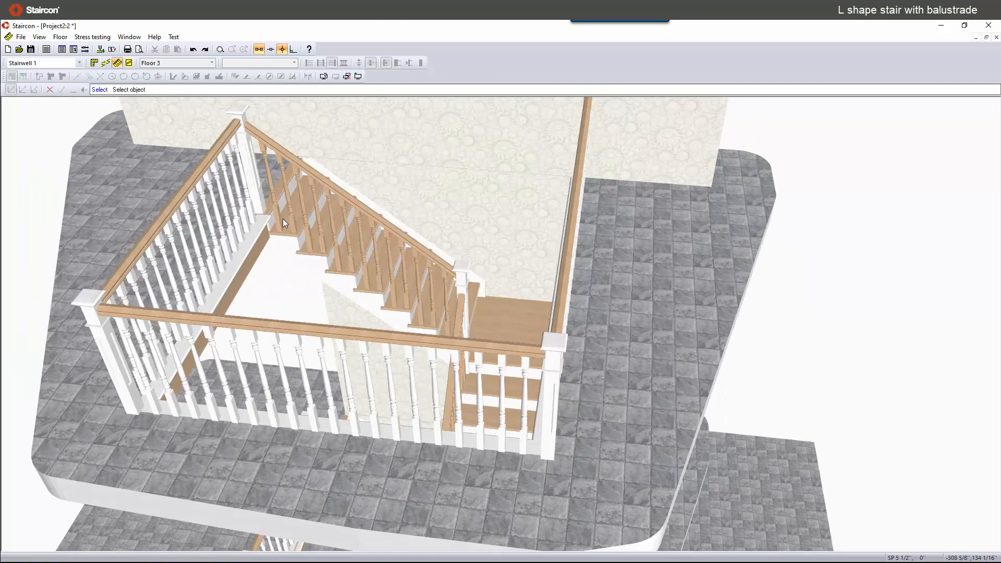
pyautogui.moveTo(290, 326); pyautogui.dragTo(498, 203)
pyautogui.scroll(-5, 302, 317)
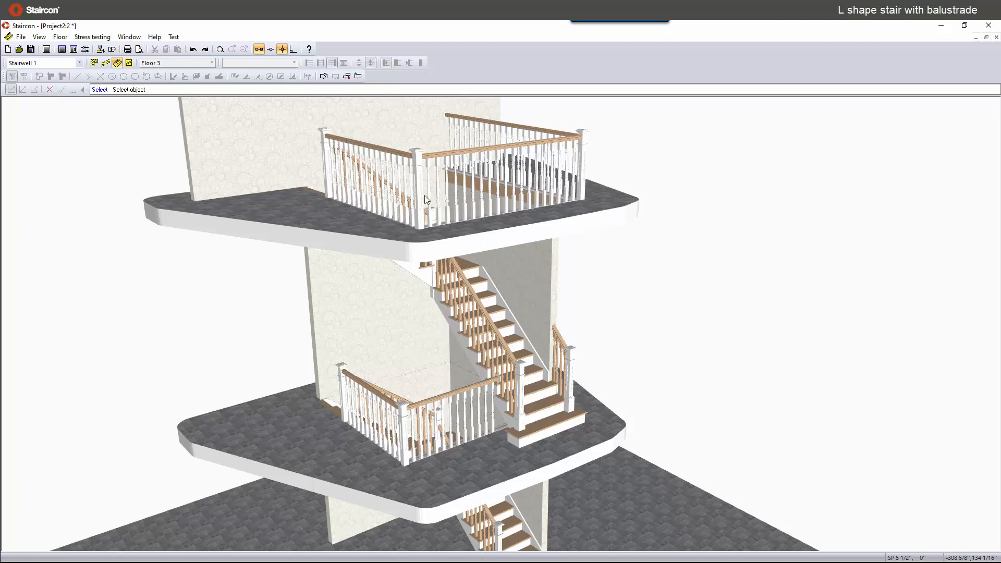
pyautogui.moveTo(480, 208); pyautogui.dragTo(462, 152, button='middle')
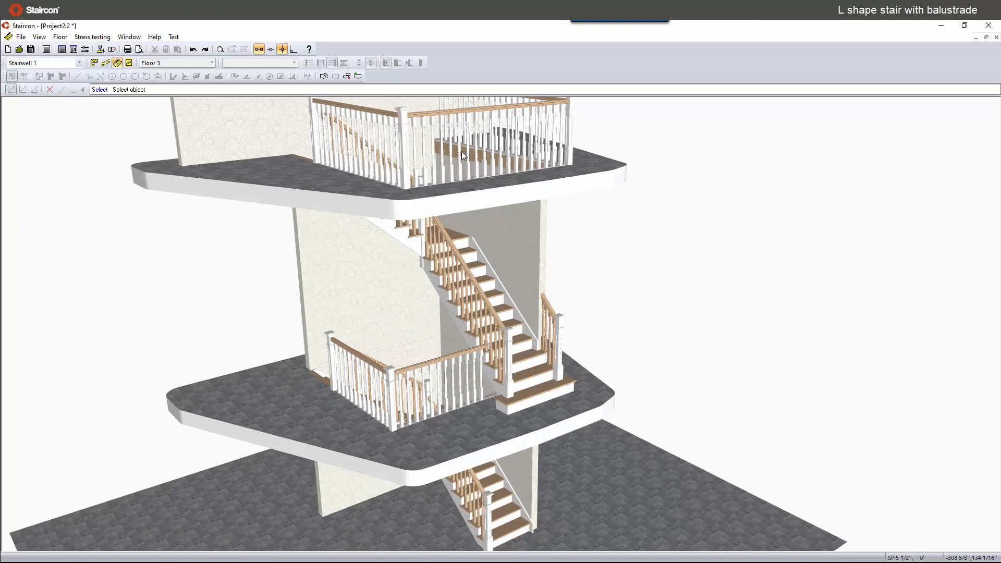
pyautogui.moveTo(473, 311); pyautogui.dragTo(478, 303, button='middle')
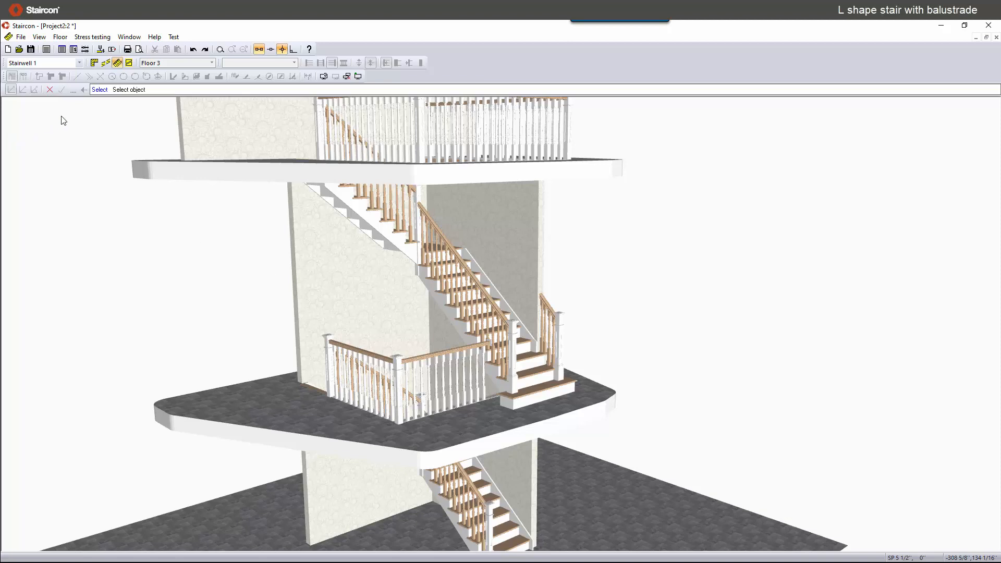
pyautogui.scroll(-2, 233, 342)
pyautogui.scroll(-2, 127, 346)
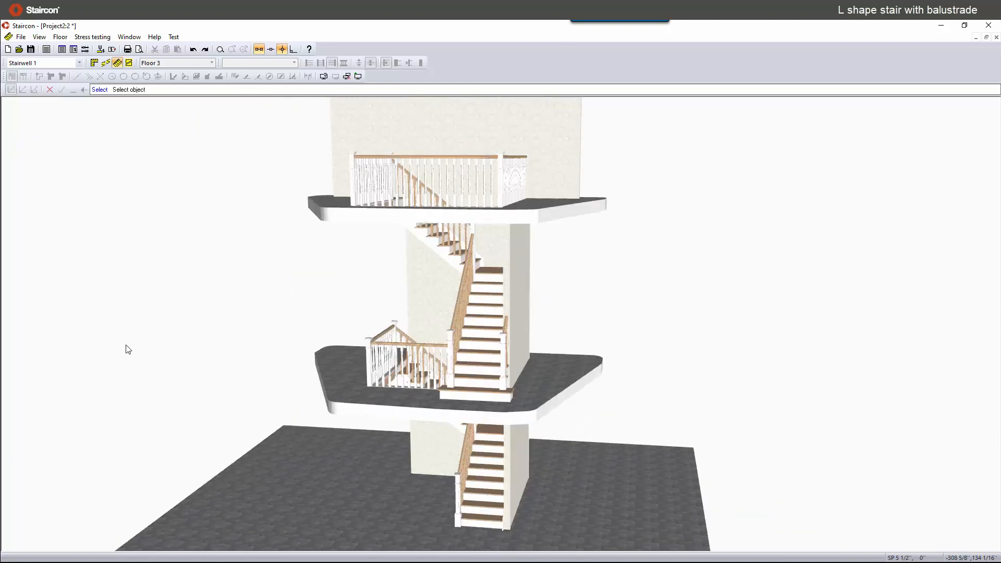
pyautogui.scroll(2, 235, 349)
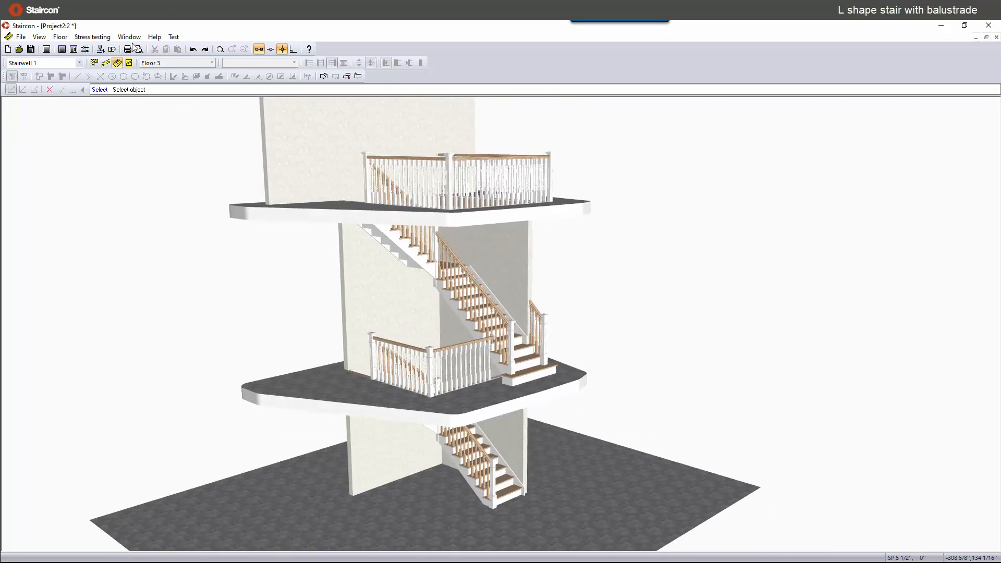
pyautogui.click(95, 63)
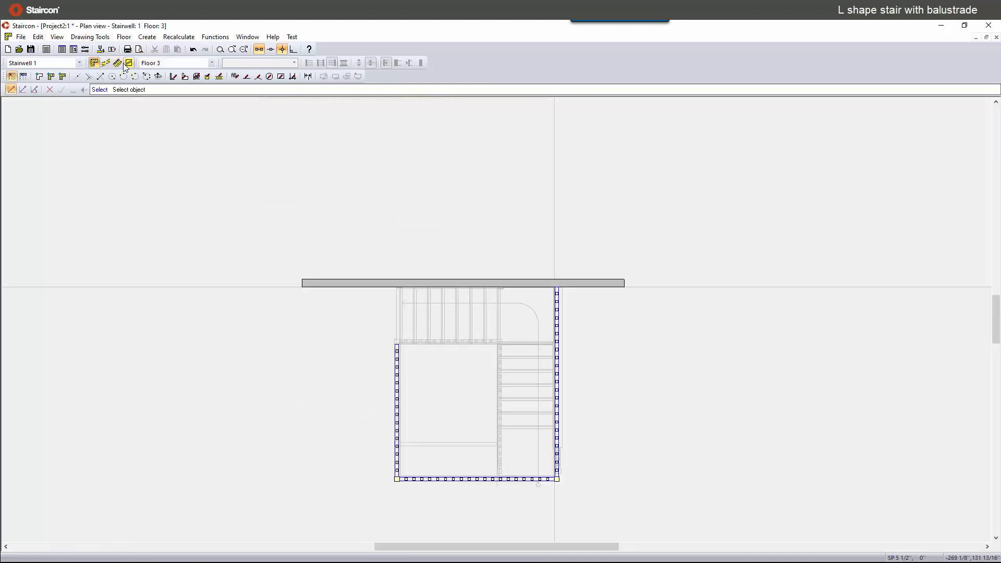
pyautogui.click(118, 63)
pyautogui.scroll(8, 425, 316)
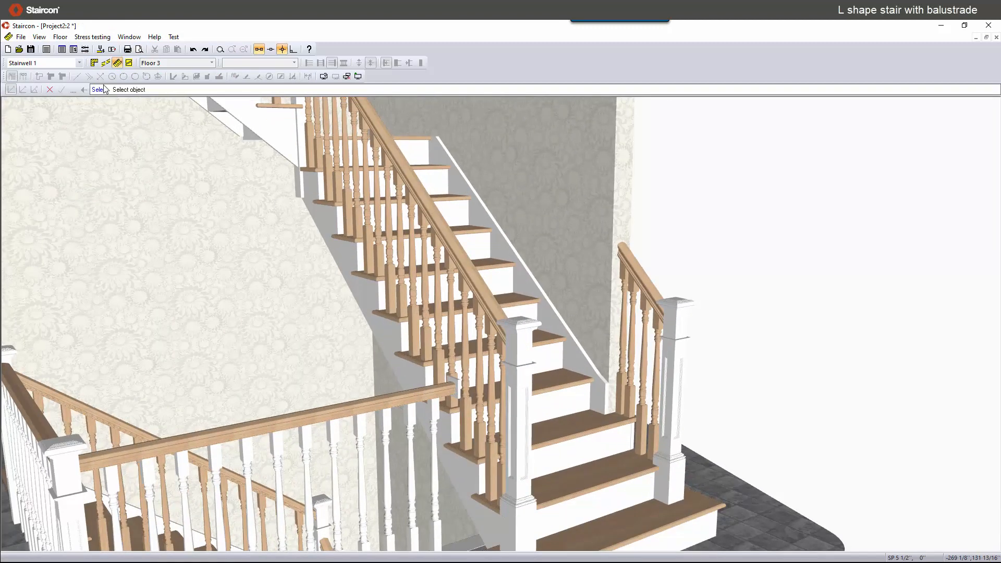
# Step: On the Main floor, change the type of the opening balustrade's end post at the stair string to PTP-4378_FP
pyautogui.click(94, 62)
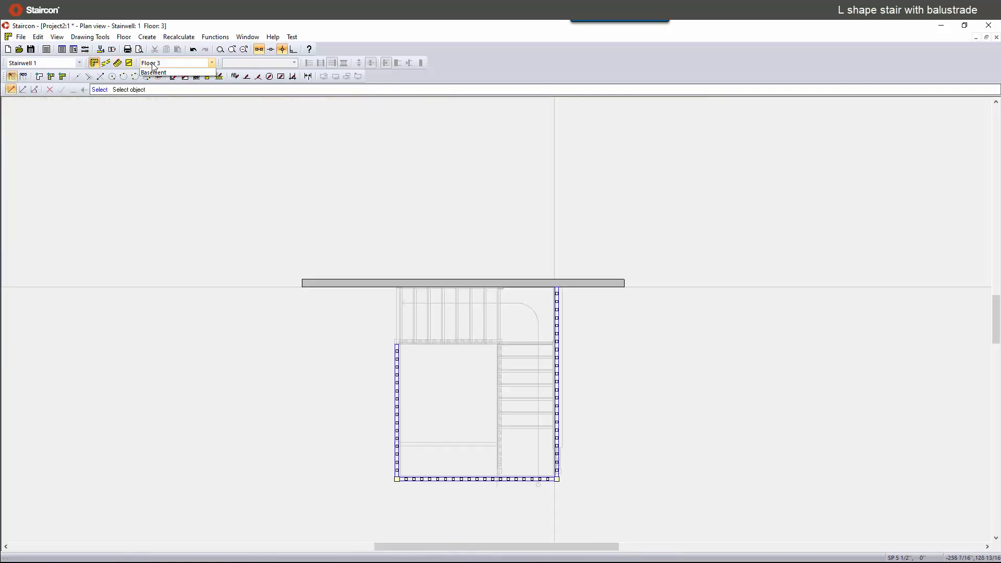
pyautogui.click(157, 79)
pyautogui.scroll(5, 530, 468)
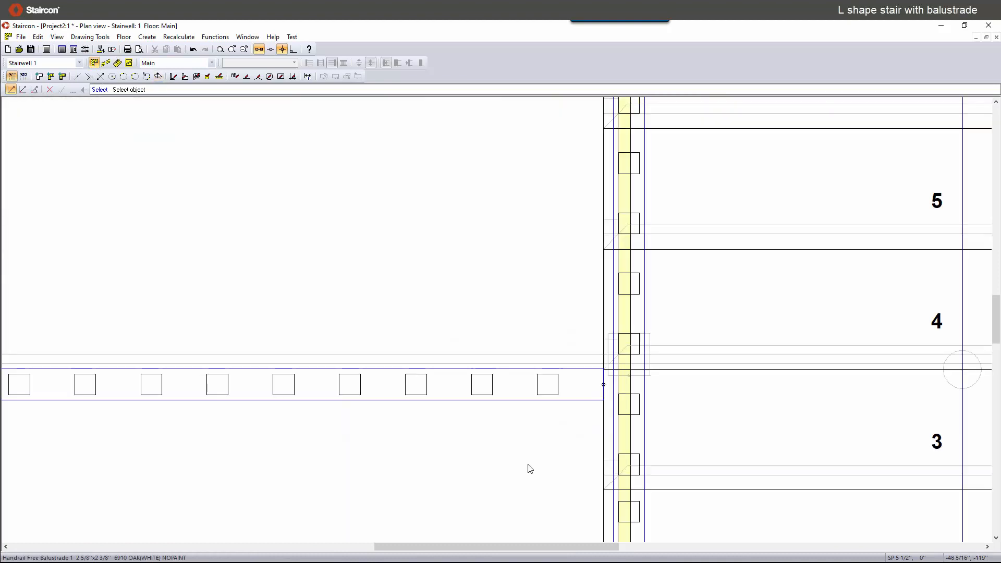
pyautogui.click(609, 401)
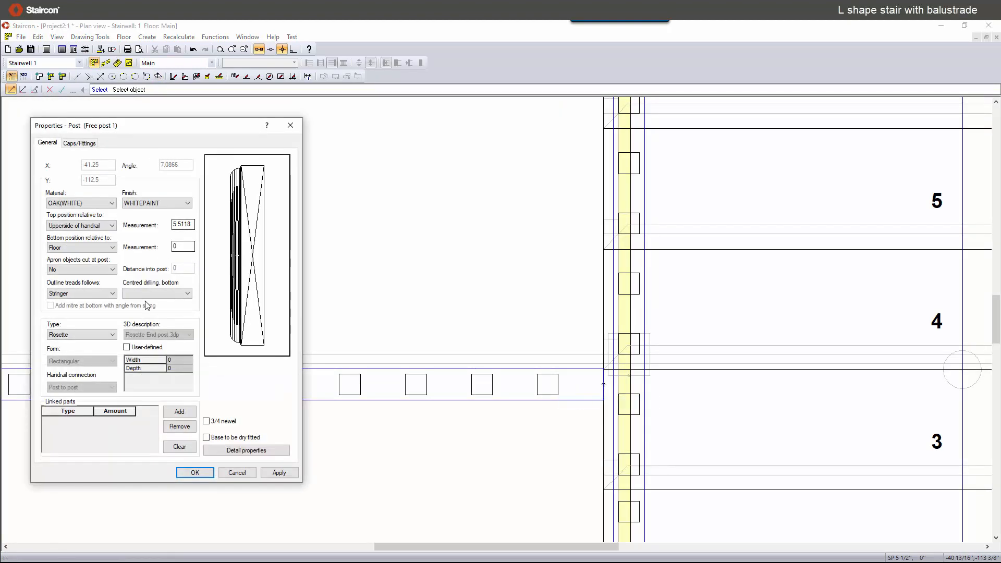
pyautogui.click(97, 335)
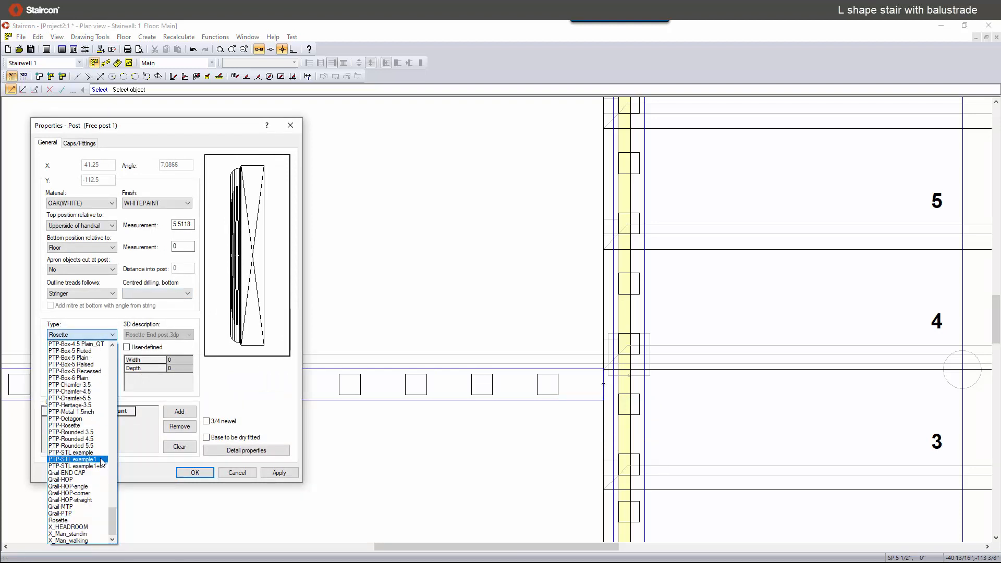
pyautogui.scroll(4, 102, 462)
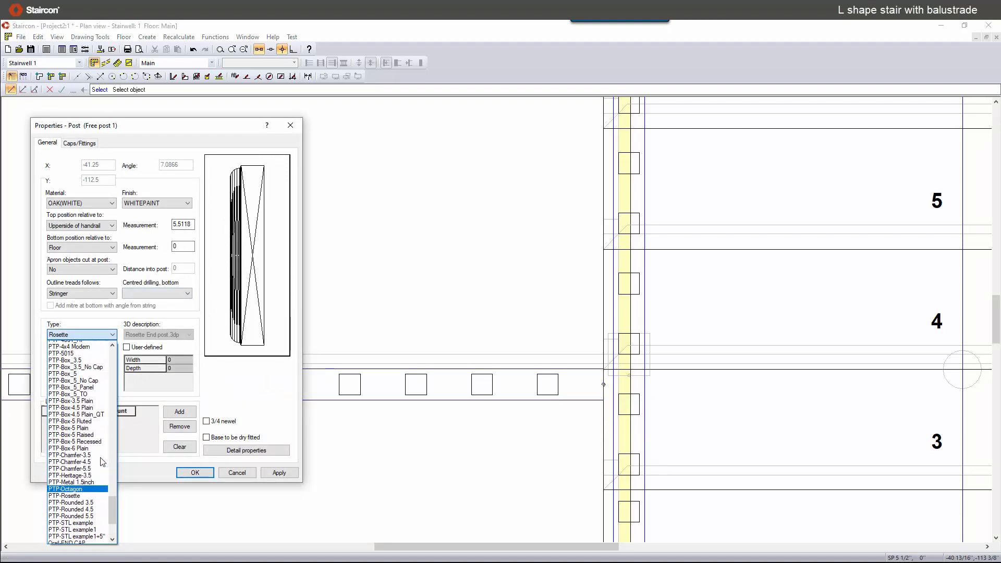
pyautogui.scroll(6, 102, 462)
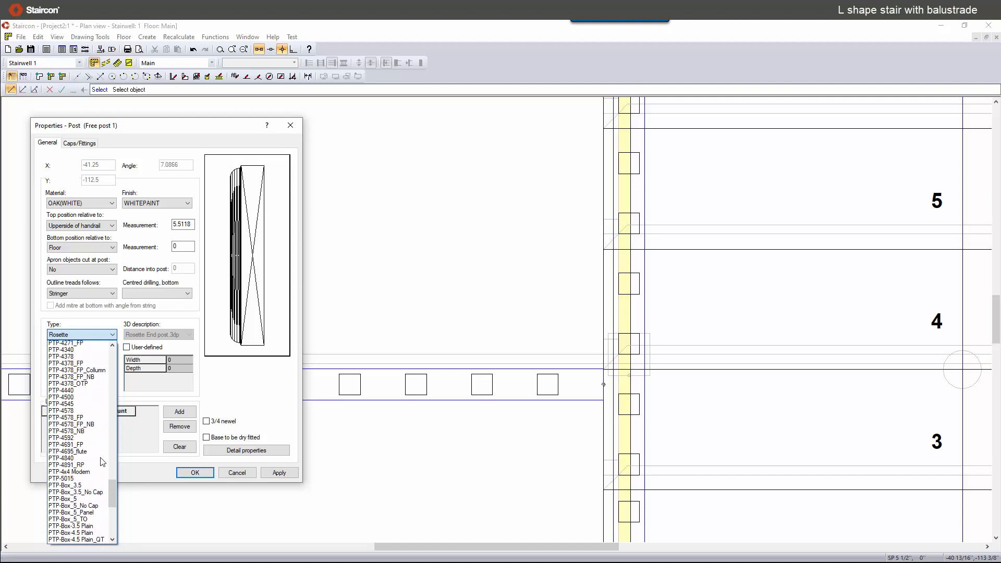
pyautogui.scroll(1, 102, 462)
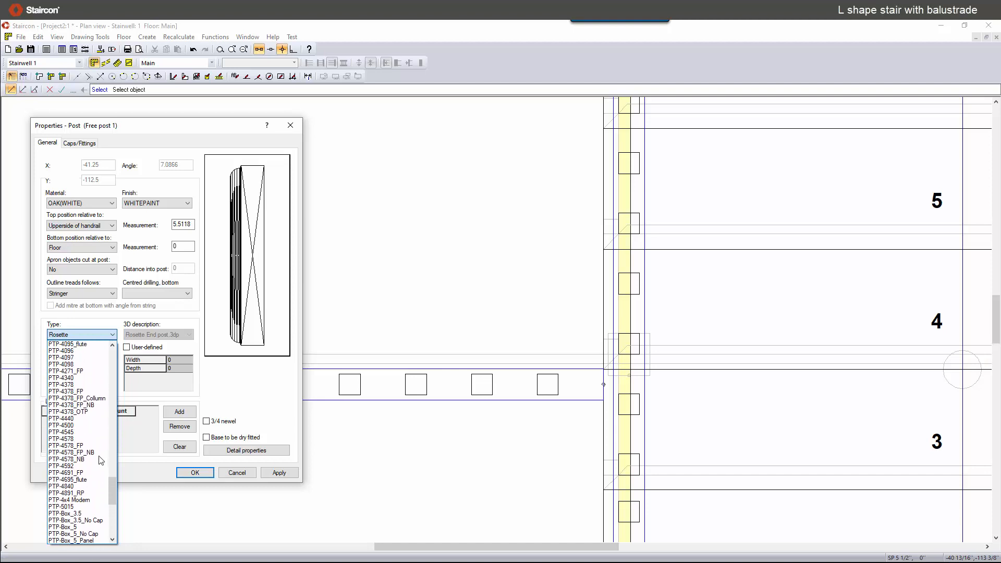
pyautogui.click(80, 392)
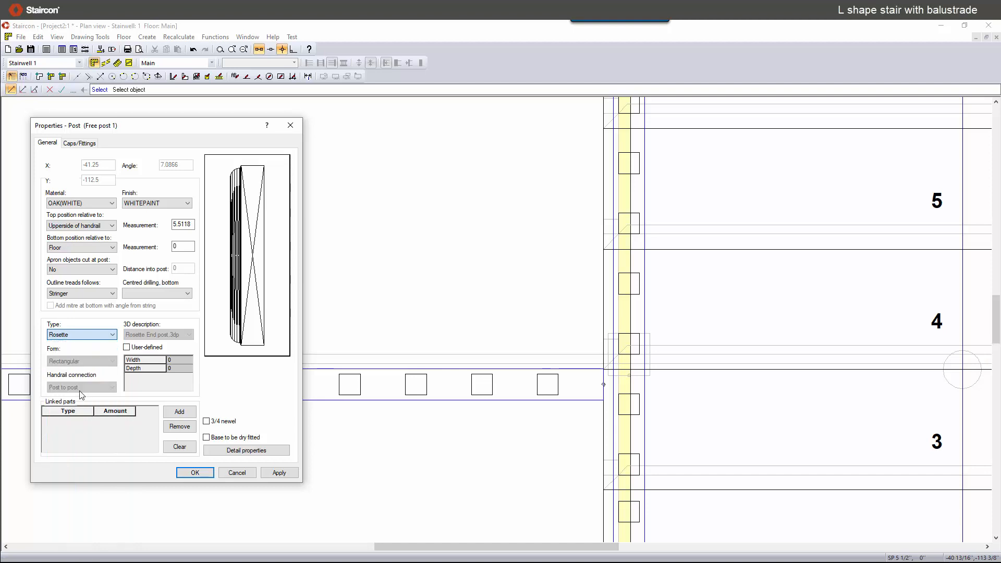
# Step: Set the end post's top measurement to 3 relative to the upperside of the handrail
pyautogui.doubleClick(182, 224)
pyautogui.write('3')
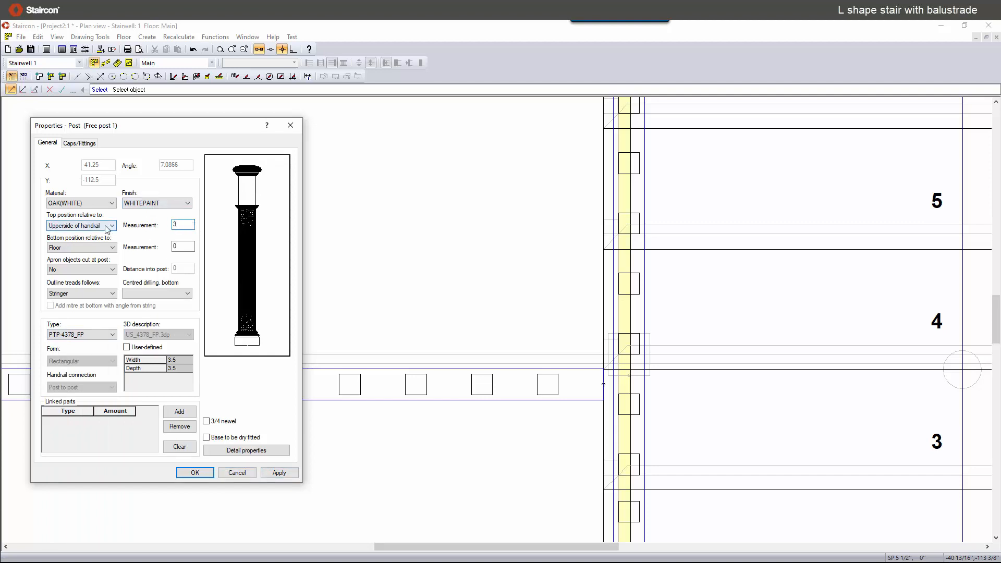
pyautogui.click(195, 472)
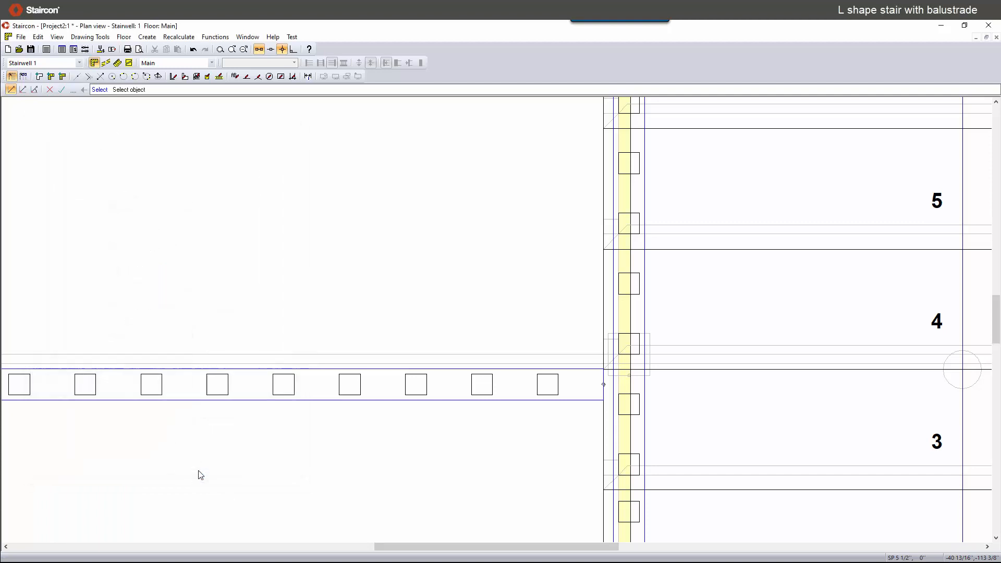
# Step: Move the end post away from the stair by its own width so its face meets the string, and check it in 3D
pyautogui.moveTo(471, 350); pyautogui.dragTo(655, 447)
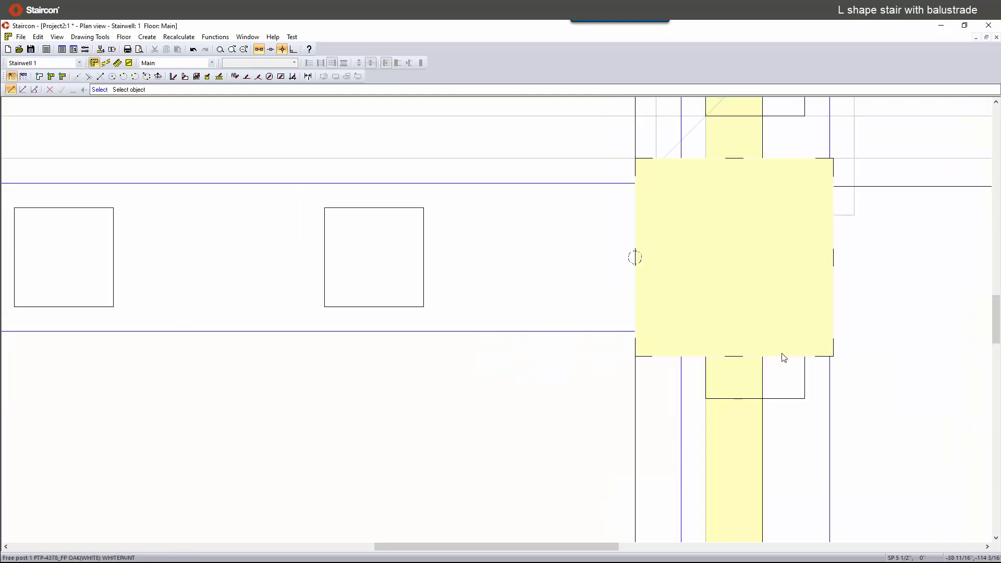
pyautogui.rightClick(781, 356)
pyautogui.click(778, 371)
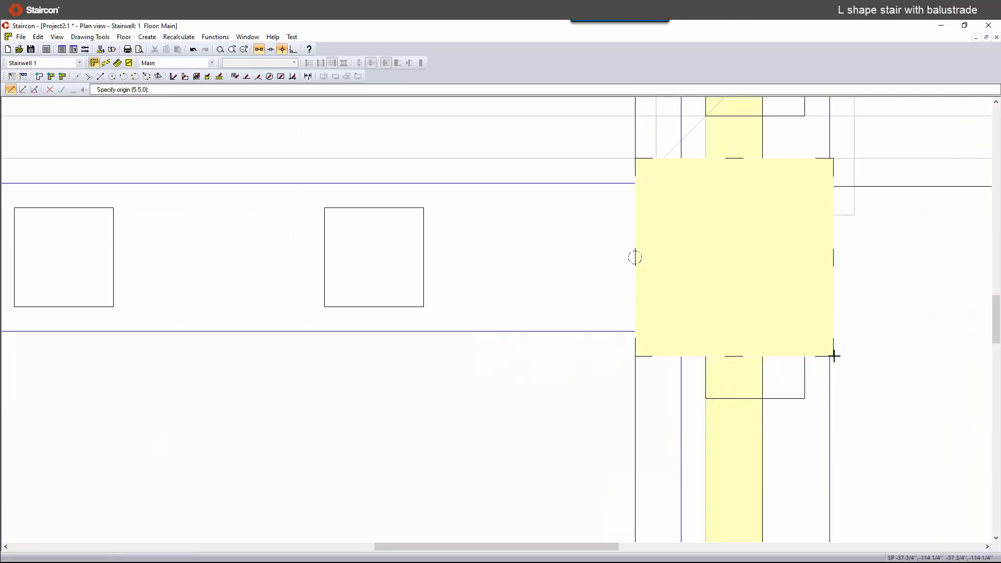
pyautogui.click(437, 357)
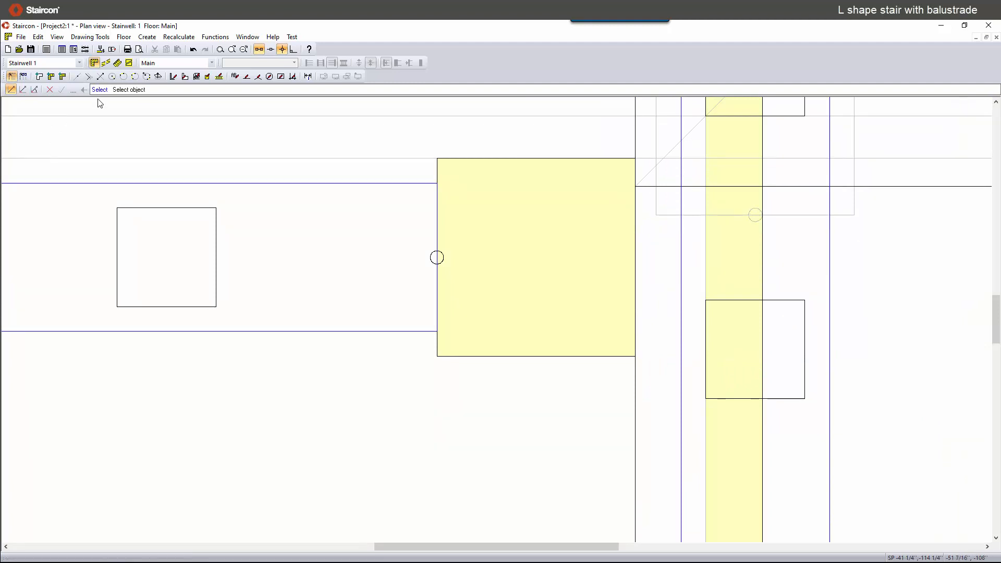
pyautogui.click(117, 63)
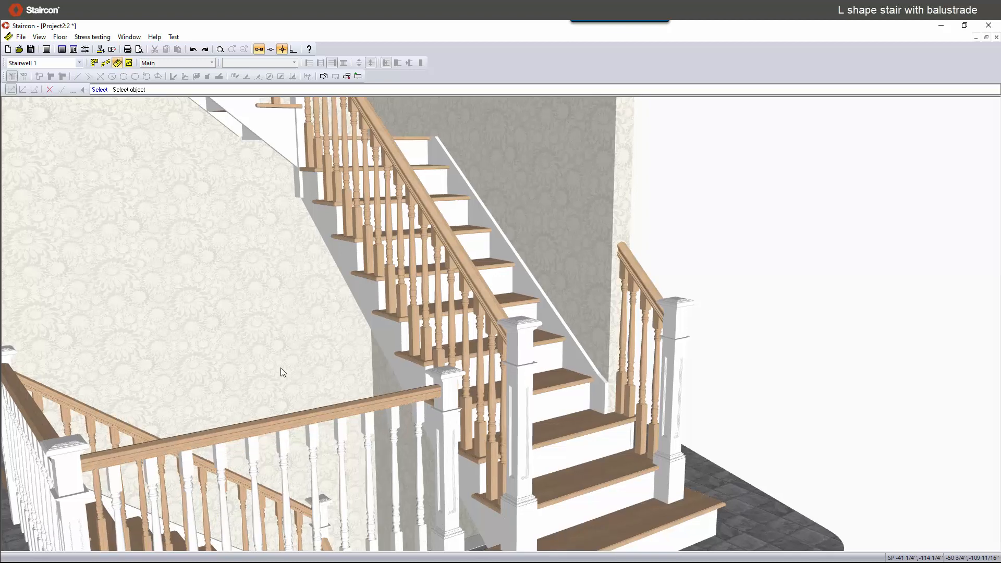
pyautogui.scroll(-5, 299, 369)
pyautogui.moveTo(311, 365); pyautogui.dragTo(276, 368)
pyautogui.moveTo(405, 193); pyautogui.dragTo(318, 223)
# Step: Give the balusters of the stair and Main floor opening balustrades the WHITEPAINT finish and inspect the result in 3D
pyautogui.click(94, 63)
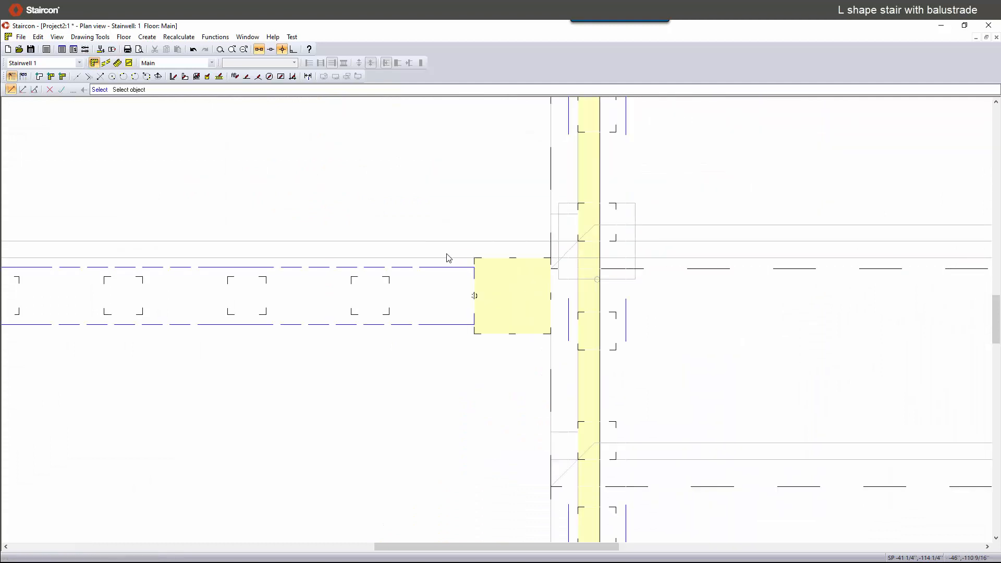
pyautogui.rightClick(452, 260)
pyautogui.moveTo(453, 260)
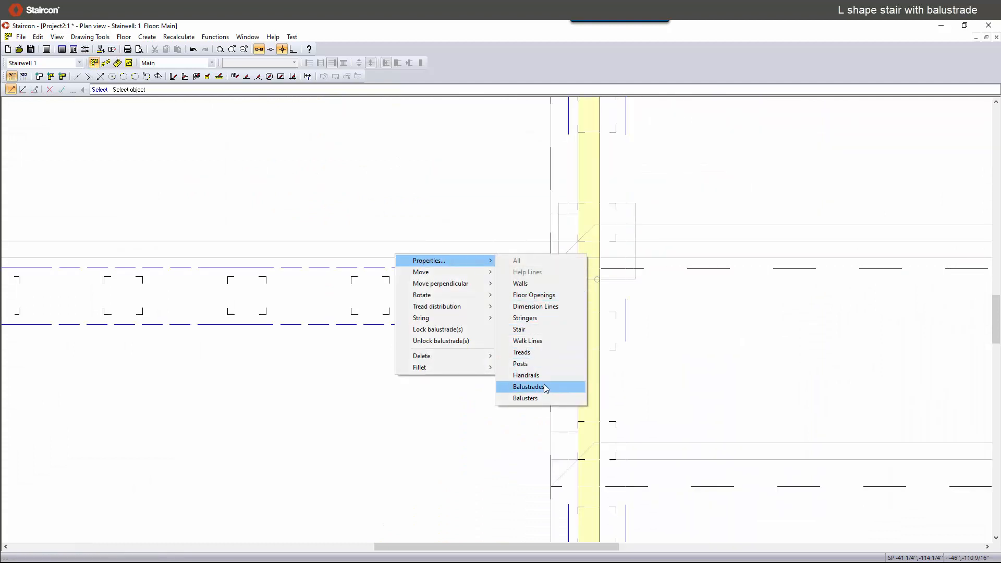
pyautogui.click(532, 399)
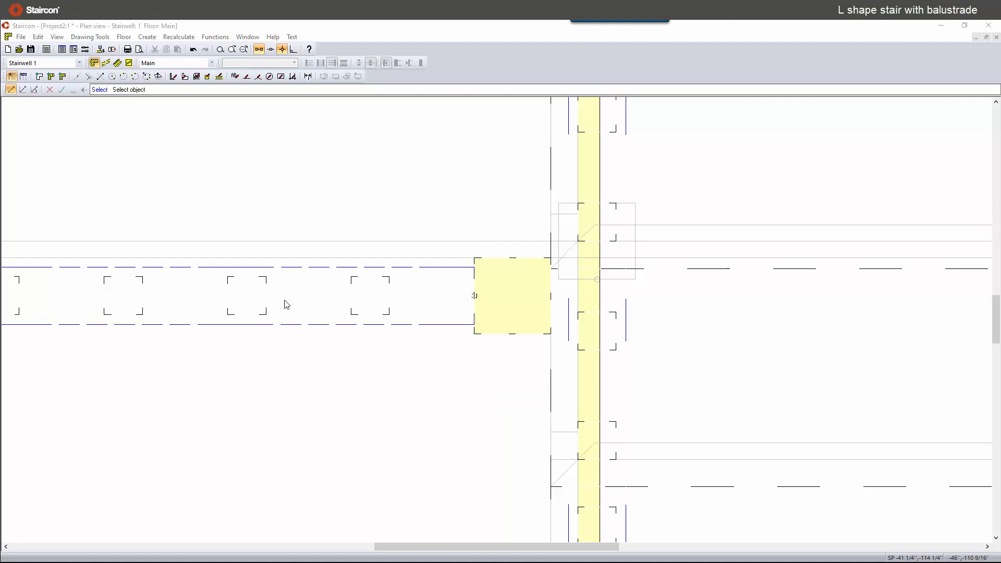
pyautogui.click(289, 202)
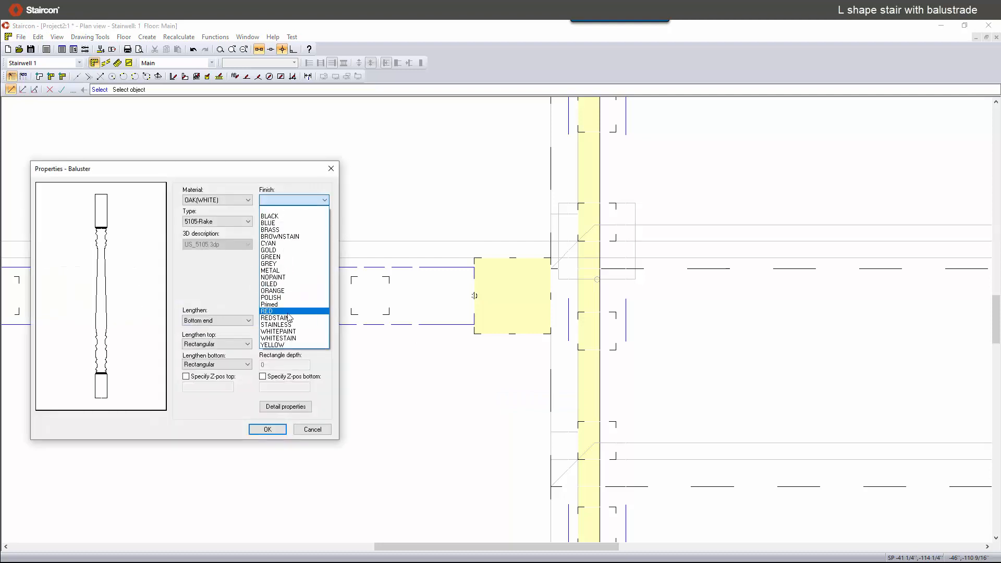
pyautogui.click(281, 332)
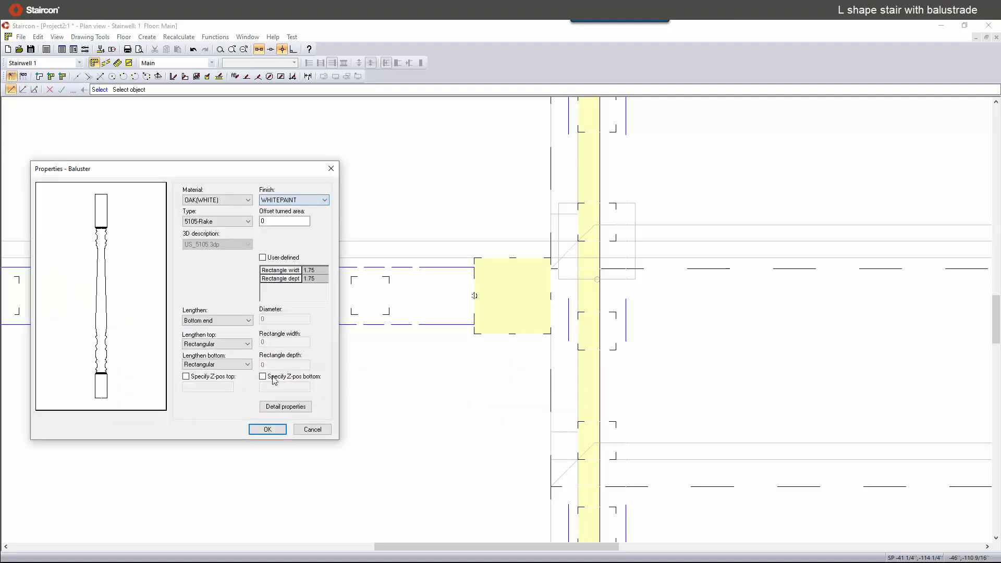
pyautogui.click(268, 429)
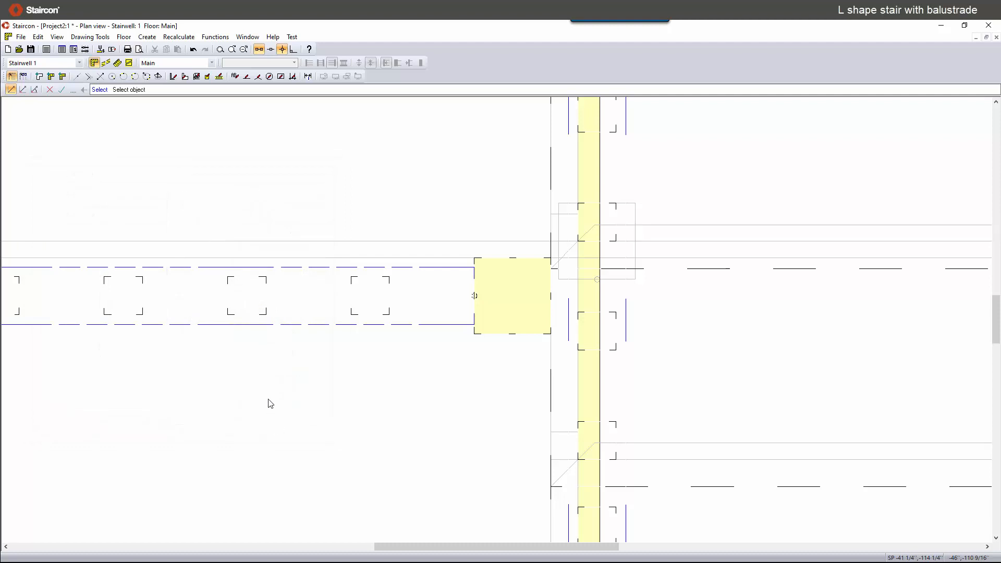
pyautogui.click(118, 63)
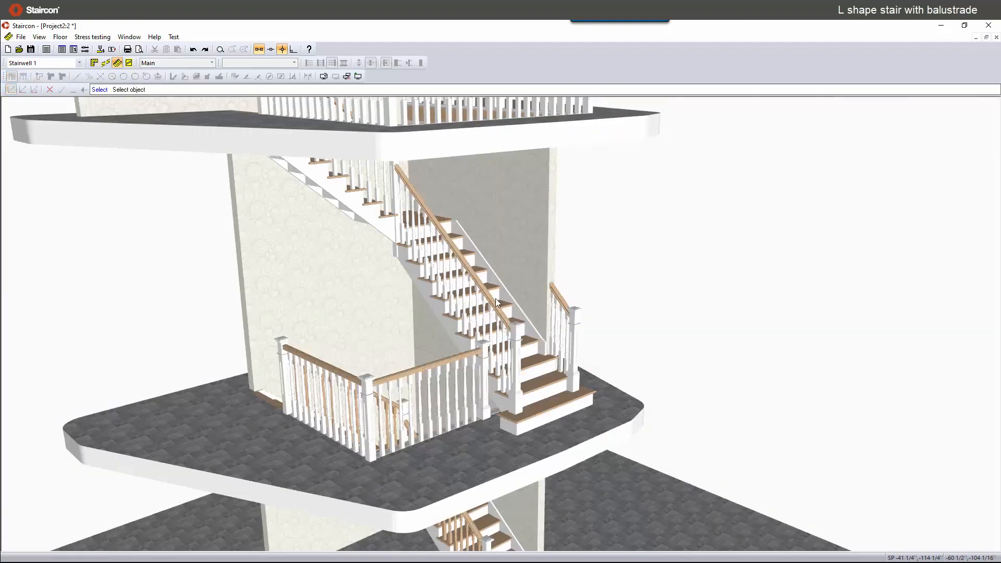
pyautogui.scroll(1, 496, 299)
pyautogui.moveTo(496, 299); pyautogui.dragTo(513, 336, button='middle')
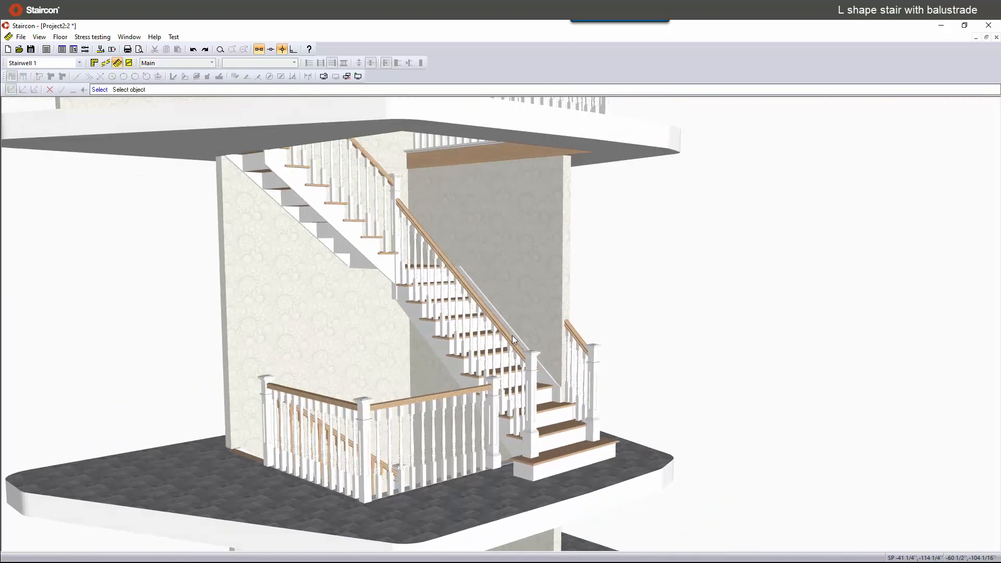
pyautogui.scroll(-3, 512, 336)
pyautogui.moveTo(447, 213); pyautogui.dragTo(449, 241, button='middle')
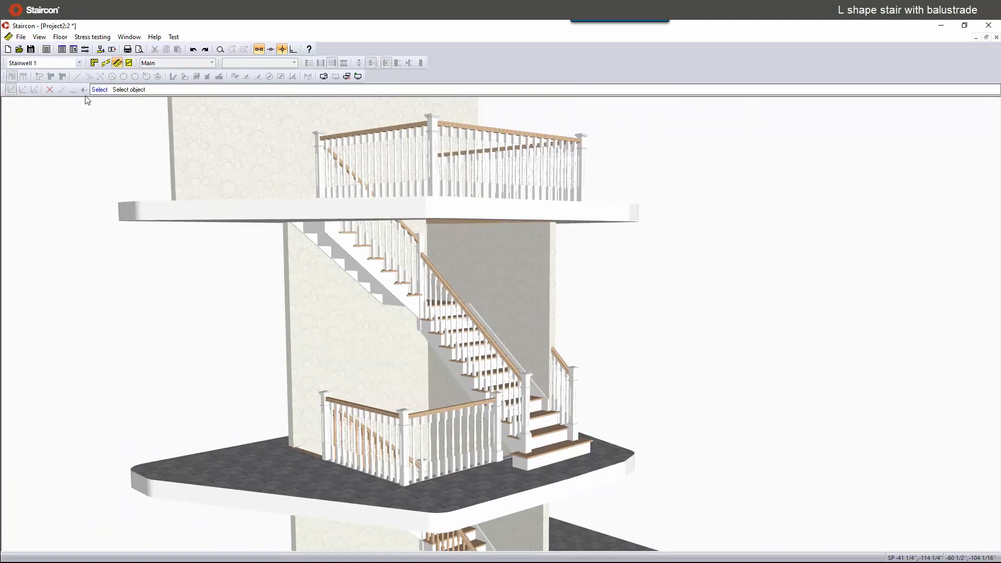
# Step: Change the Slot 1 balusters of the Main floor stair's balustrades to 0.5" SQUARE
pyautogui.click(93, 62)
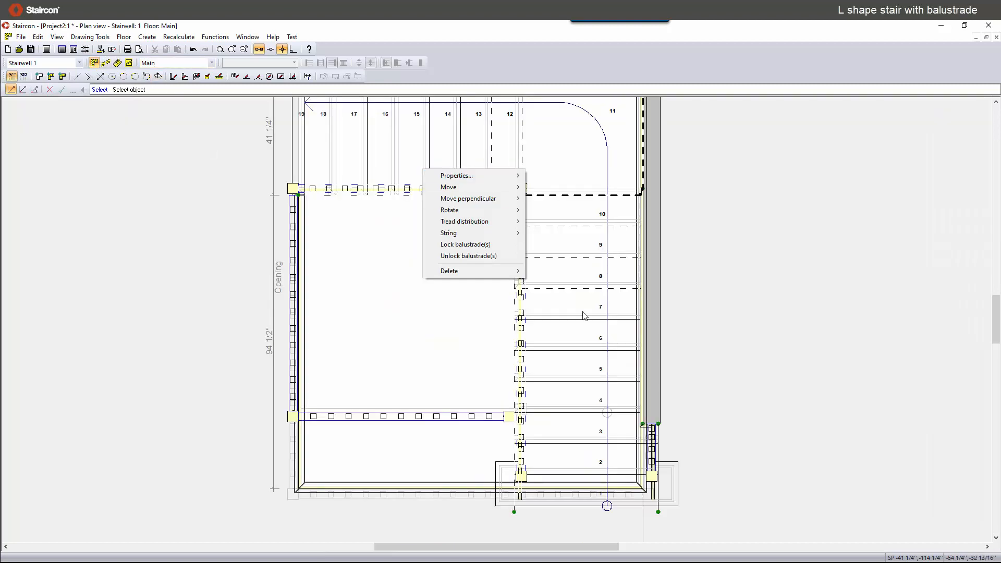
pyautogui.click(551, 278)
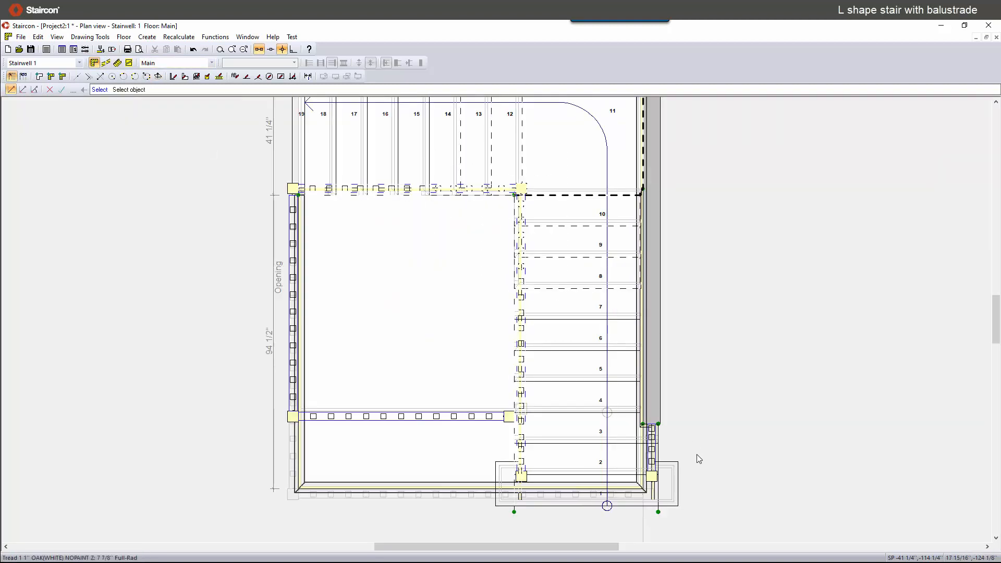
pyautogui.rightClick(625, 431)
pyautogui.moveTo(647, 433)
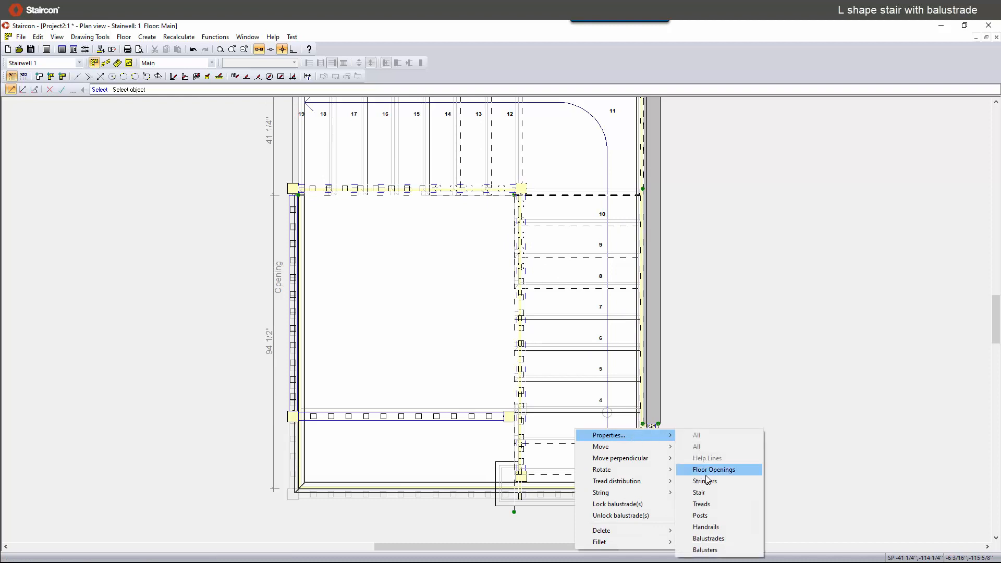
pyautogui.click(704, 538)
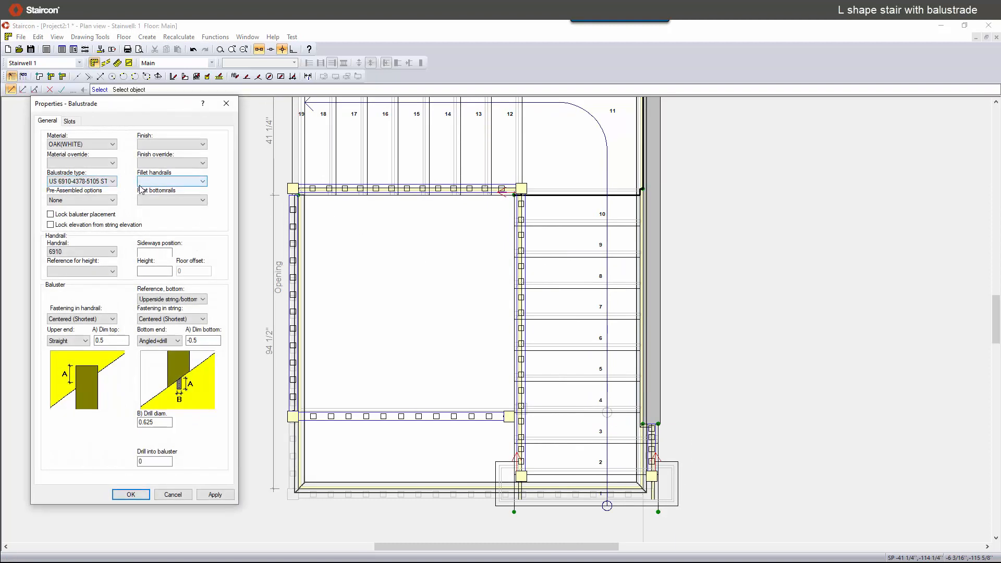
pyautogui.click(76, 121)
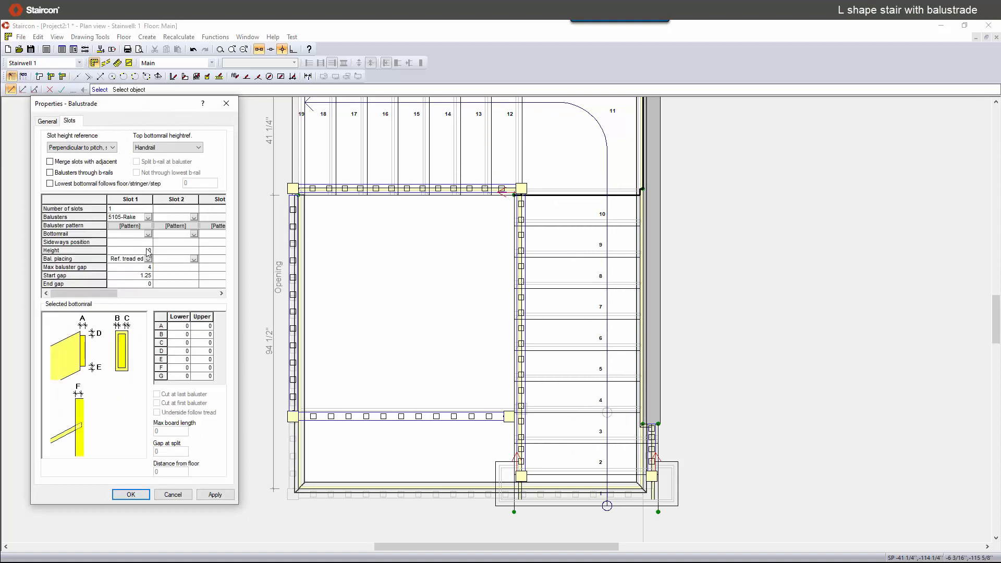
pyautogui.click(148, 217)
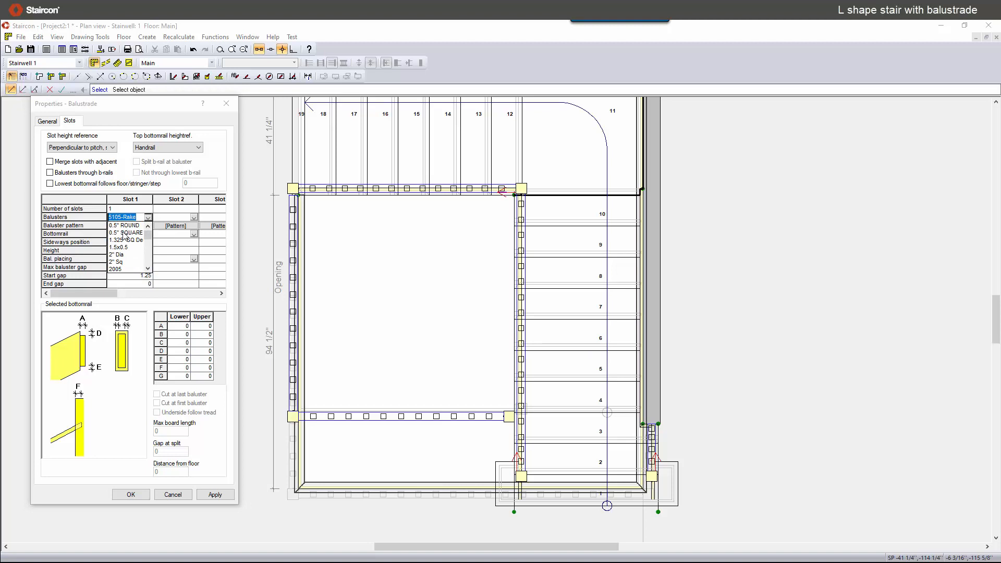
pyautogui.click(123, 233)
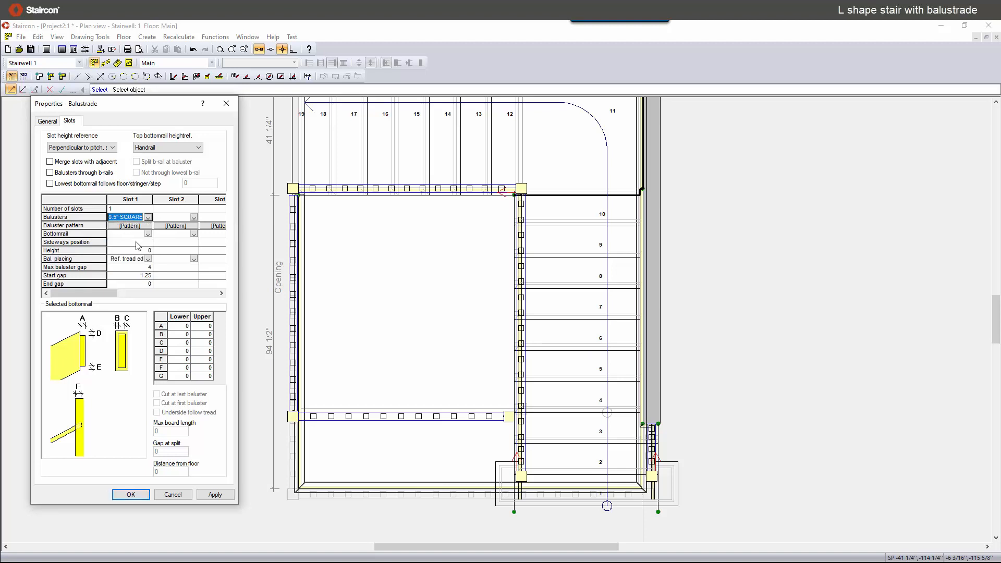
# Step: Set the stair balustrades' finish override to the black balusters and bottomrail option and apply the changes
pyautogui.click(47, 121)
pyautogui.click(191, 164)
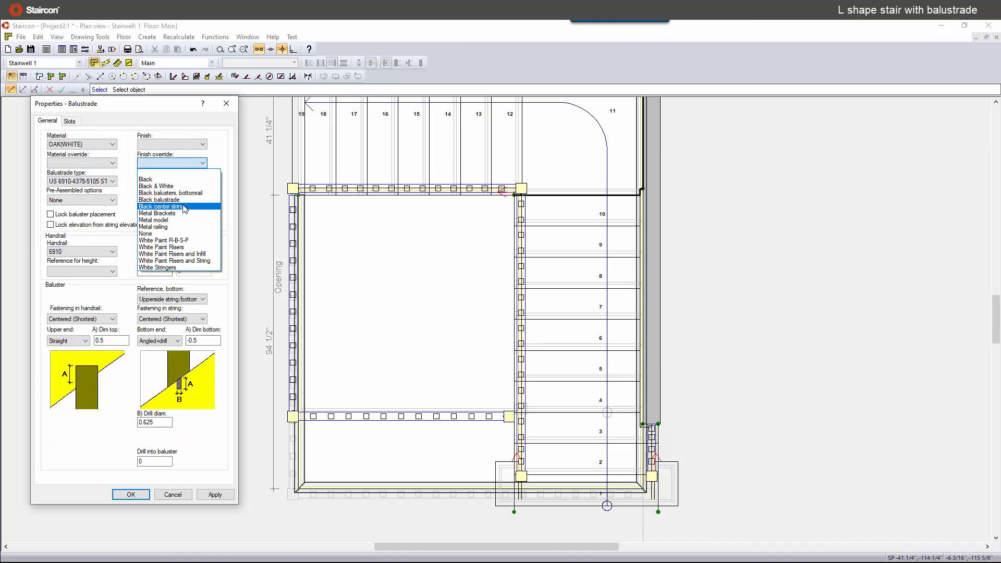
pyautogui.click(182, 193)
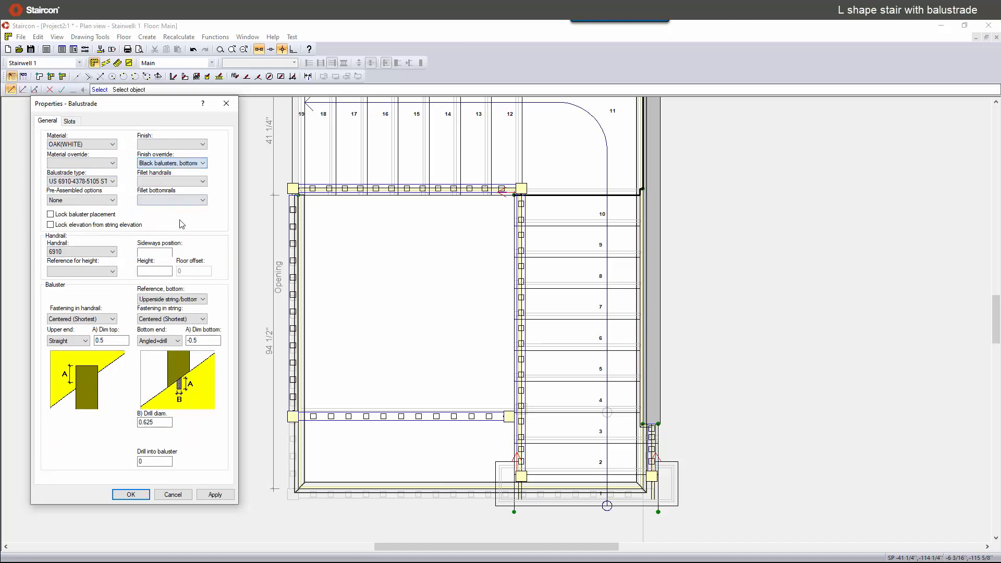
pyautogui.click(214, 494)
pyautogui.click(131, 494)
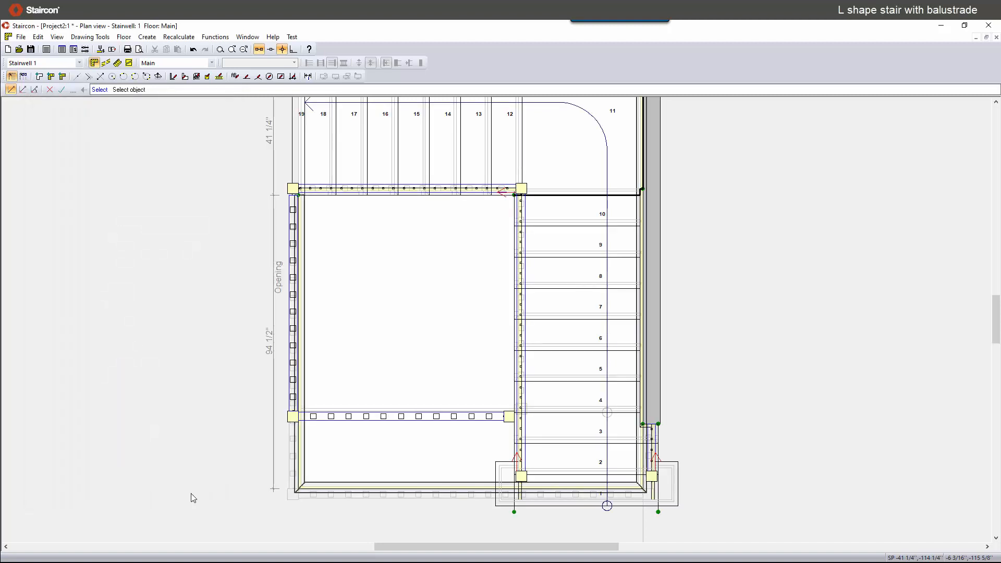
# Step: Set the finish override of the Main floor's opening balustrades to the black balusters option
pyautogui.rightClick(292, 351)
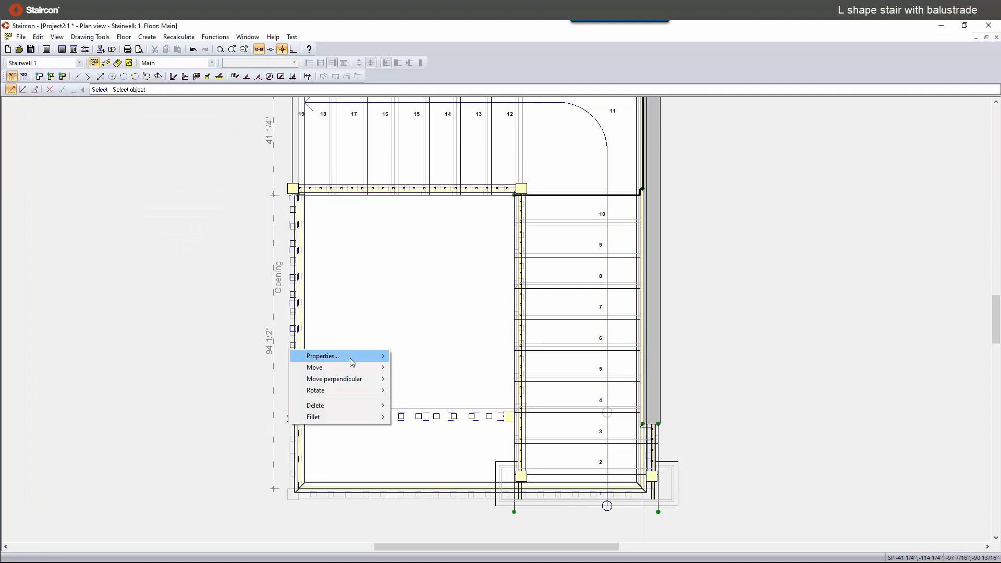
pyautogui.moveTo(365, 355)
pyautogui.click(437, 424)
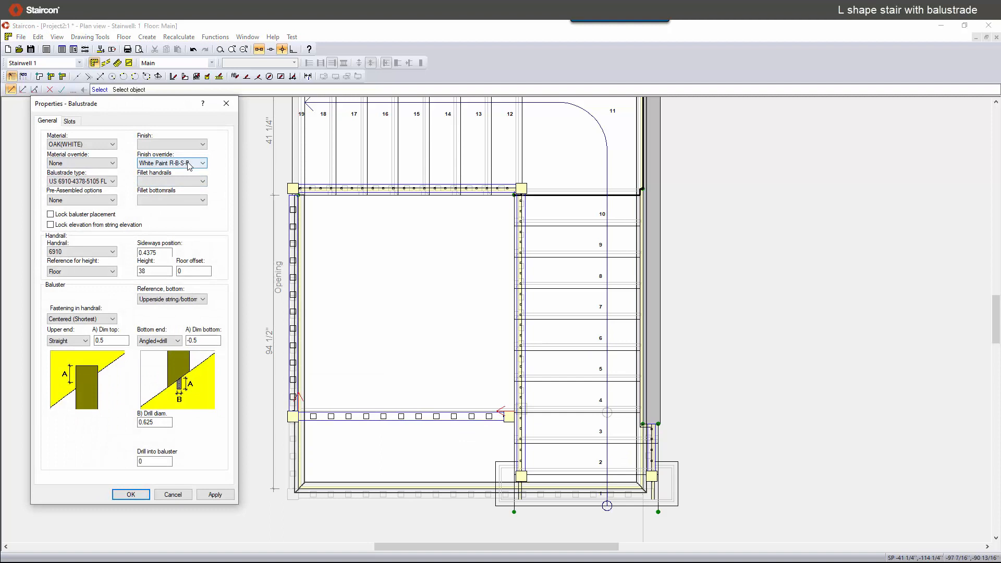
pyautogui.click(188, 163)
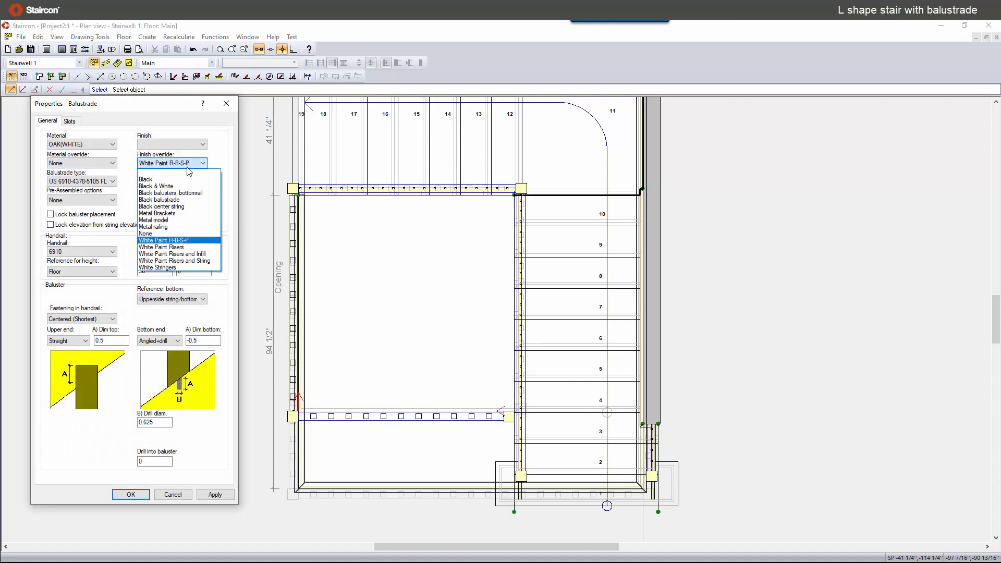
pyautogui.click(185, 200)
# Step: Change the Slot 1 balusters of the Main floor's opening balustrades to 0.5" SQUARE, apply, and check them in 3D
pyautogui.click(73, 123)
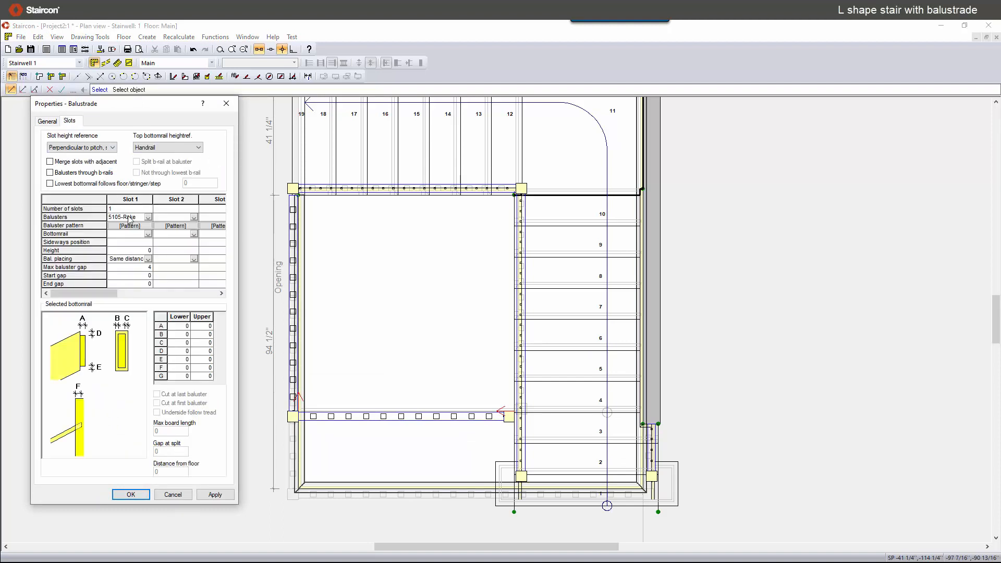
pyautogui.click(148, 218)
pyautogui.moveTo(148, 237); pyautogui.dragTo(148, 233)
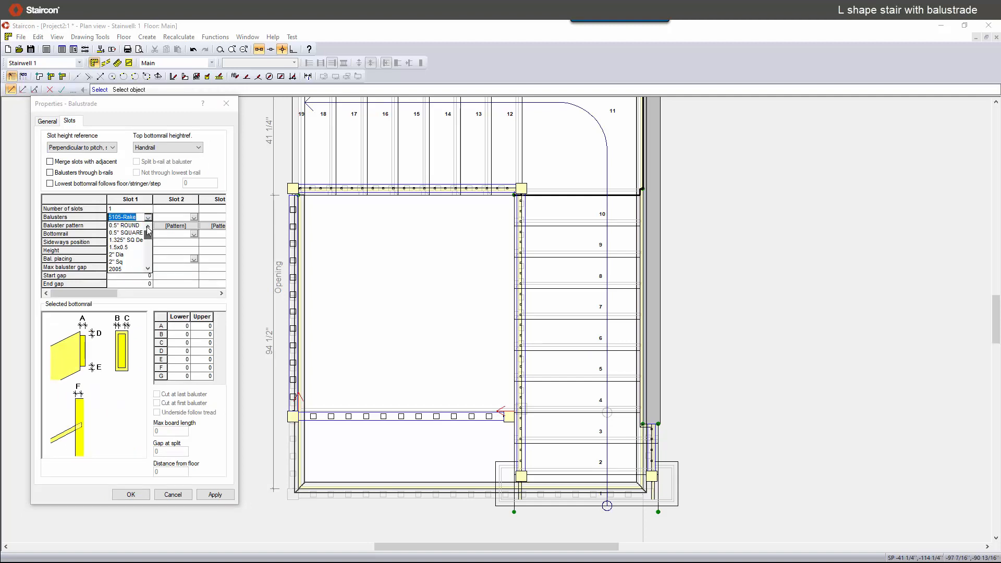
pyautogui.click(125, 233)
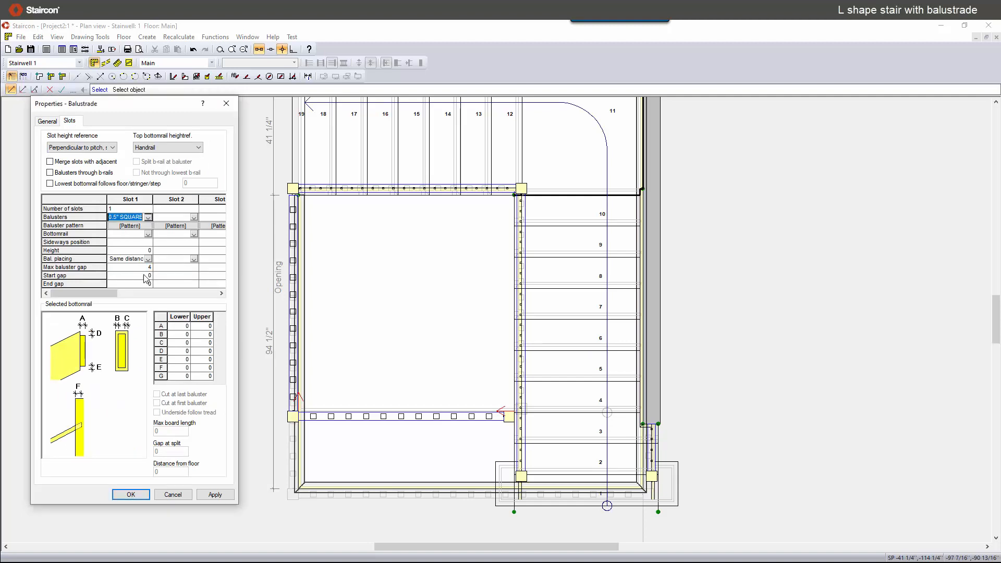
pyautogui.click(214, 493)
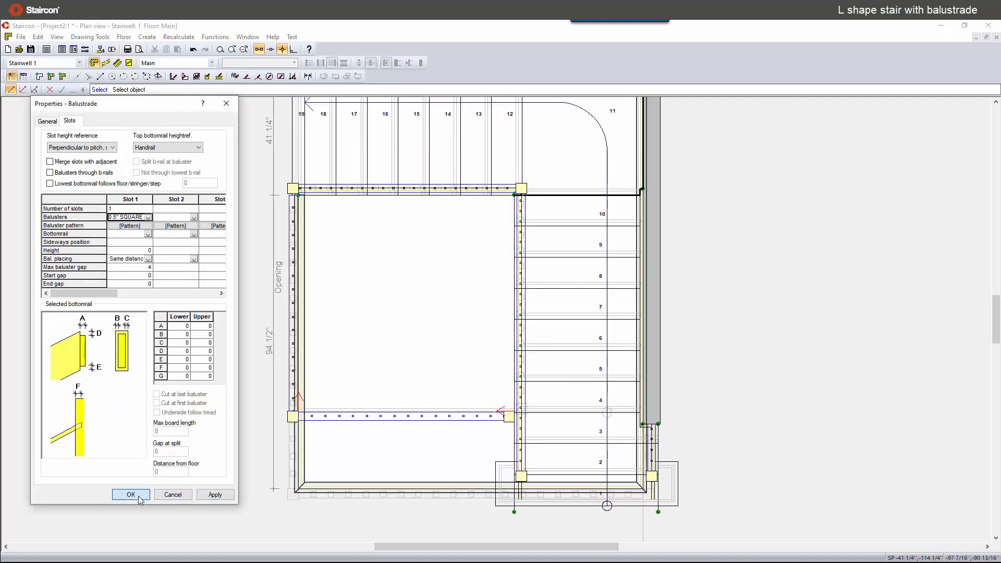
pyautogui.click(131, 494)
pyautogui.click(117, 63)
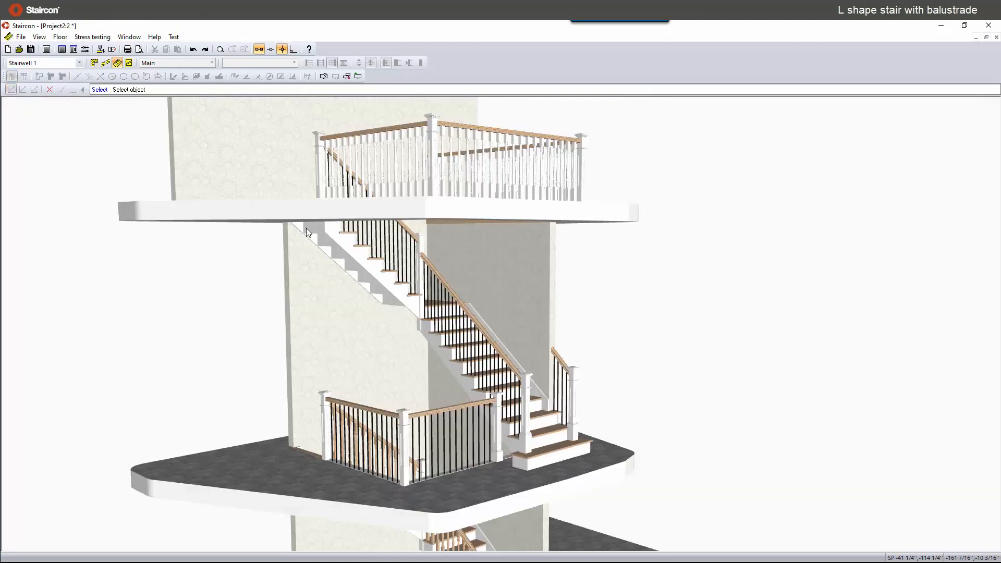
pyautogui.scroll(3, 305, 227)
pyautogui.moveTo(344, 281); pyautogui.dragTo(366, 291, button='middle')
pyautogui.scroll(-5, 367, 323)
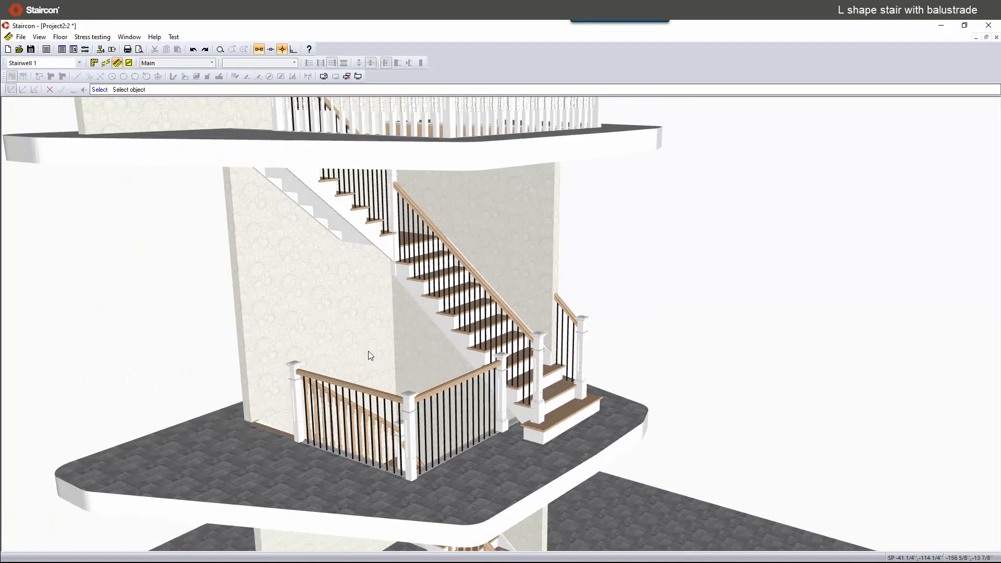
pyautogui.scroll(-2, 362, 365)
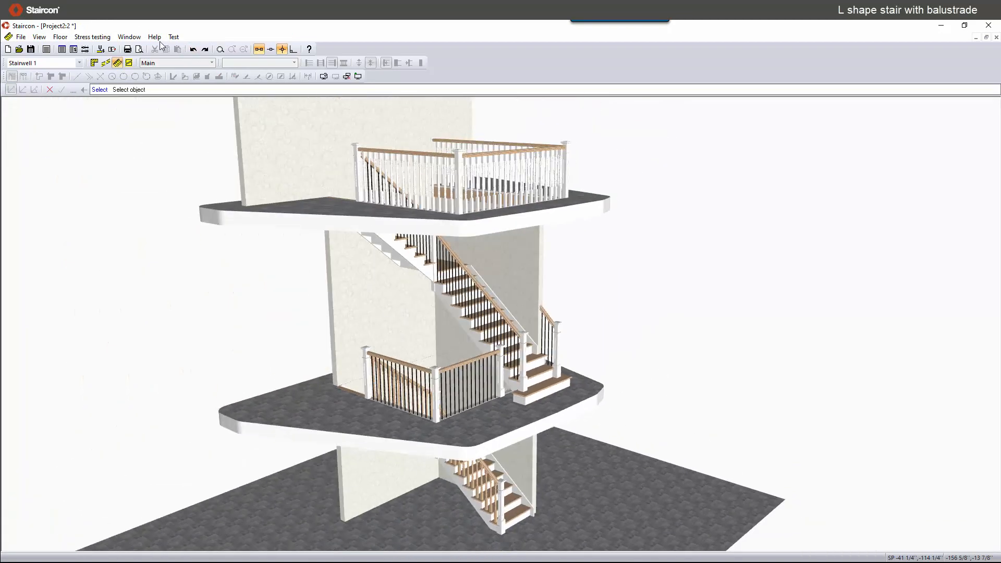
# Step: Apply the pre-defined HF16.6.13 baluster pattern to Slot 1 of the Basement stair's balustrades
pyautogui.click(94, 63)
pyautogui.click(159, 62)
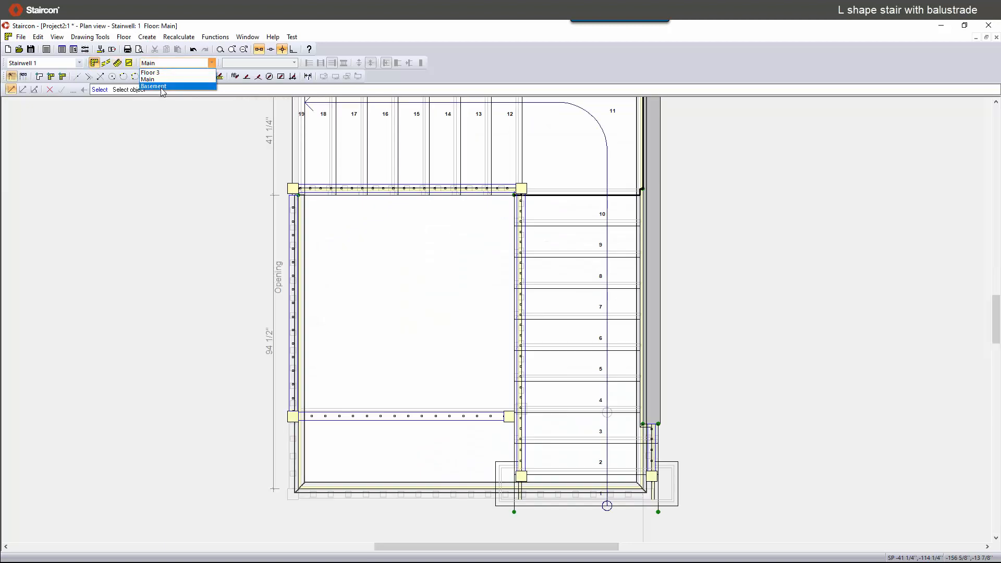
pyautogui.click(161, 87)
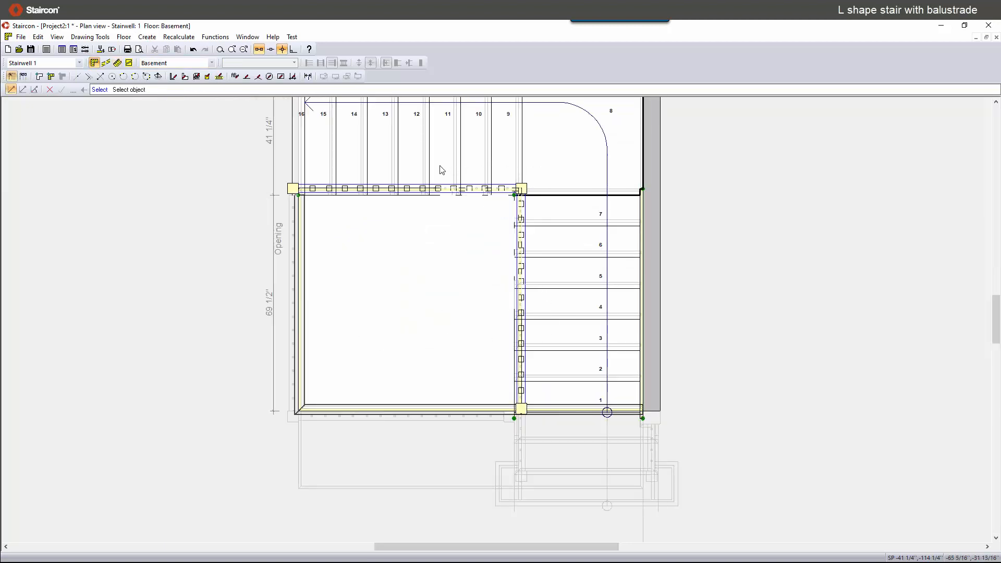
pyautogui.rightClick(441, 169)
pyautogui.moveTo(443, 172)
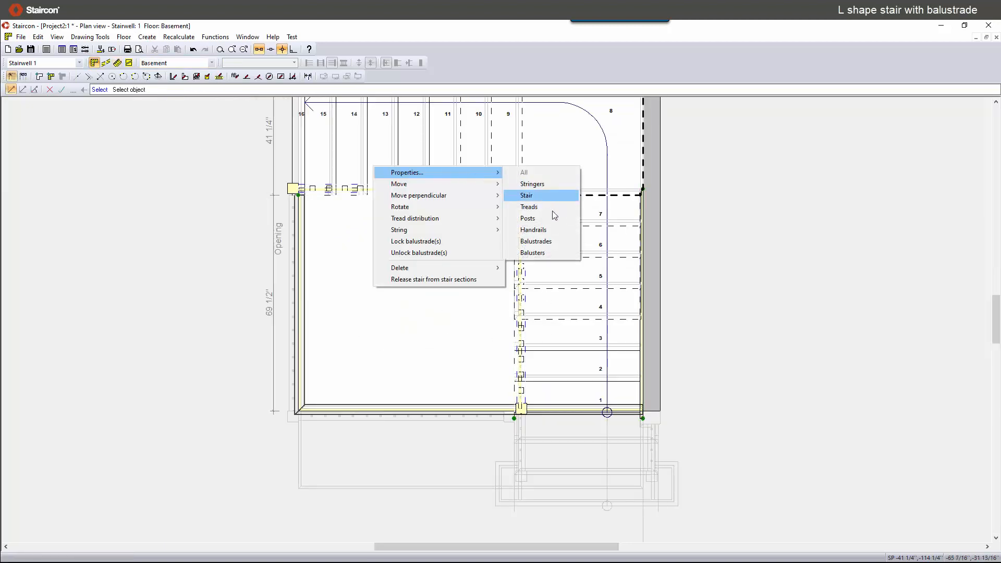
pyautogui.click(547, 245)
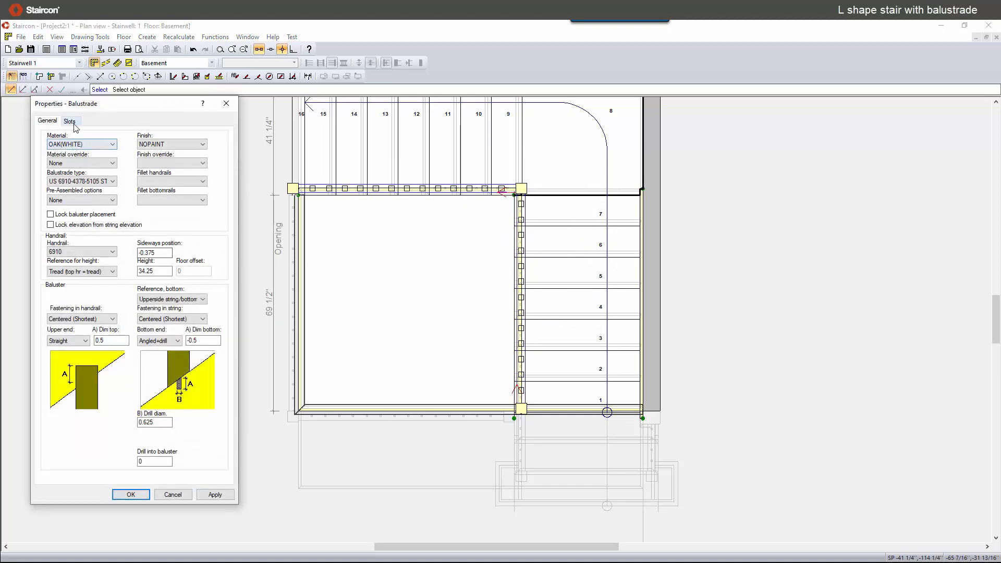
pyautogui.click(72, 120)
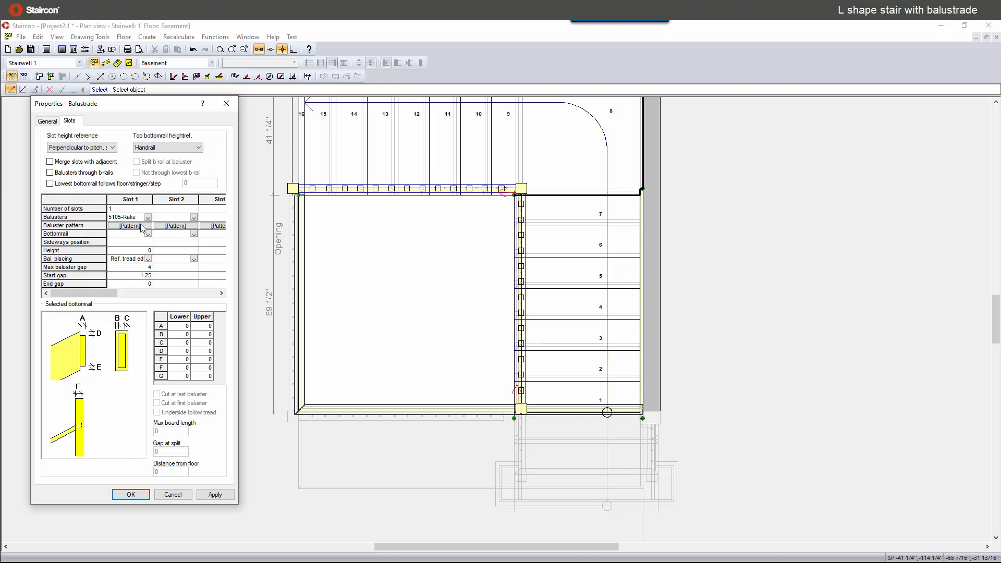
pyautogui.click(130, 226)
pyautogui.click(149, 374)
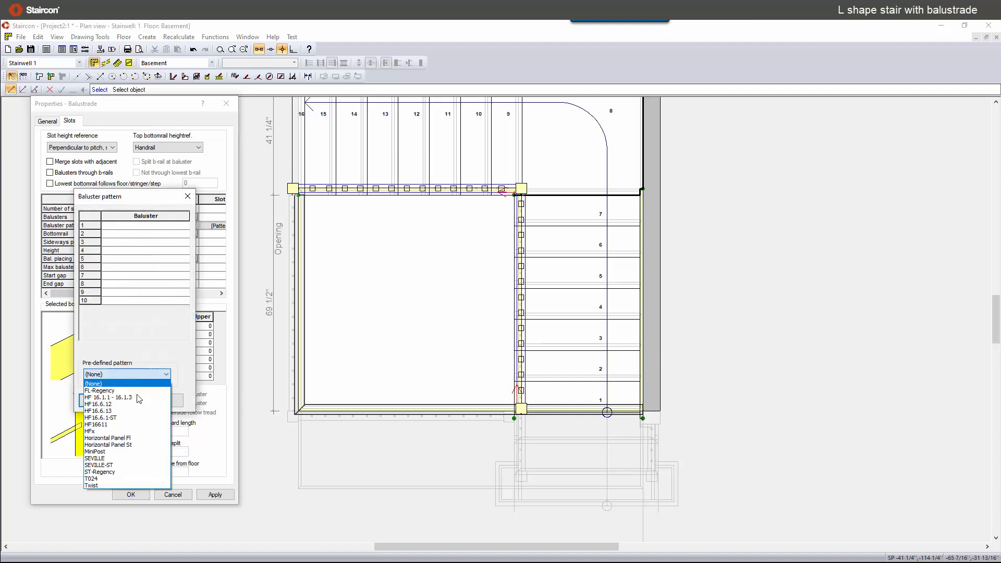
pyautogui.click(123, 409)
pyautogui.click(101, 408)
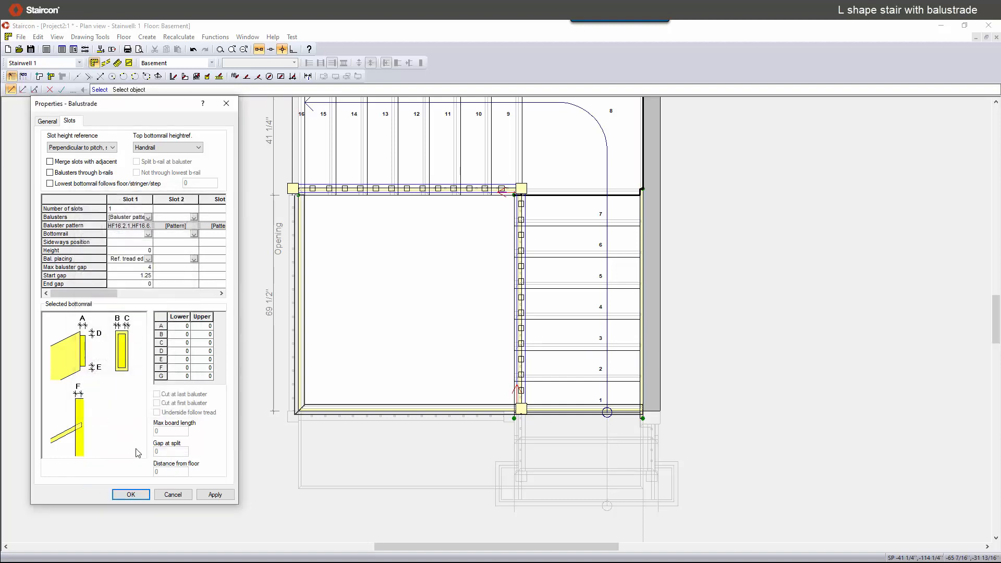
pyautogui.click(215, 493)
# Step: Set the Basement stair balustrades' finish override to the black balusters, bottomrail option and inspect the result in 3D
pyautogui.click(47, 121)
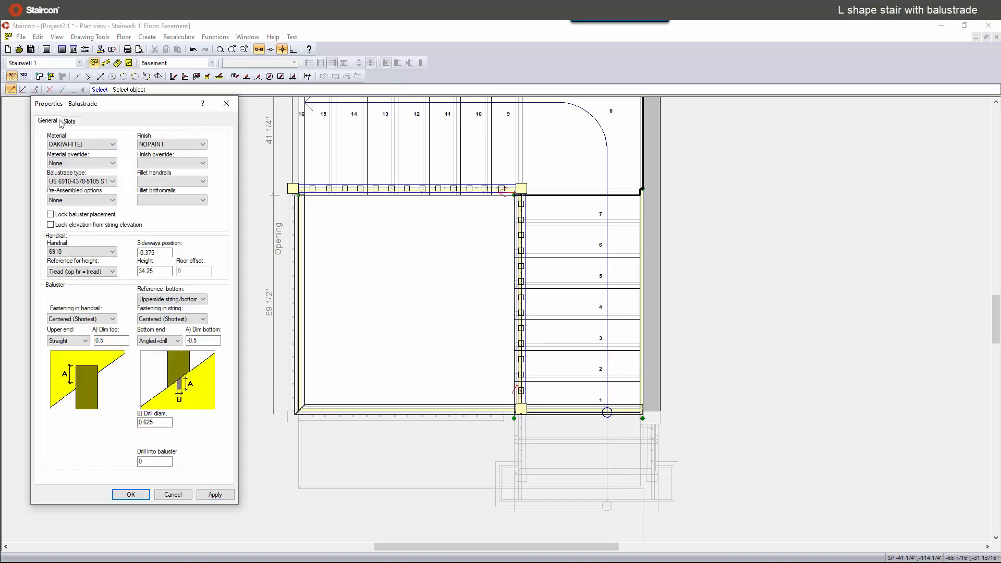
pyautogui.click(170, 163)
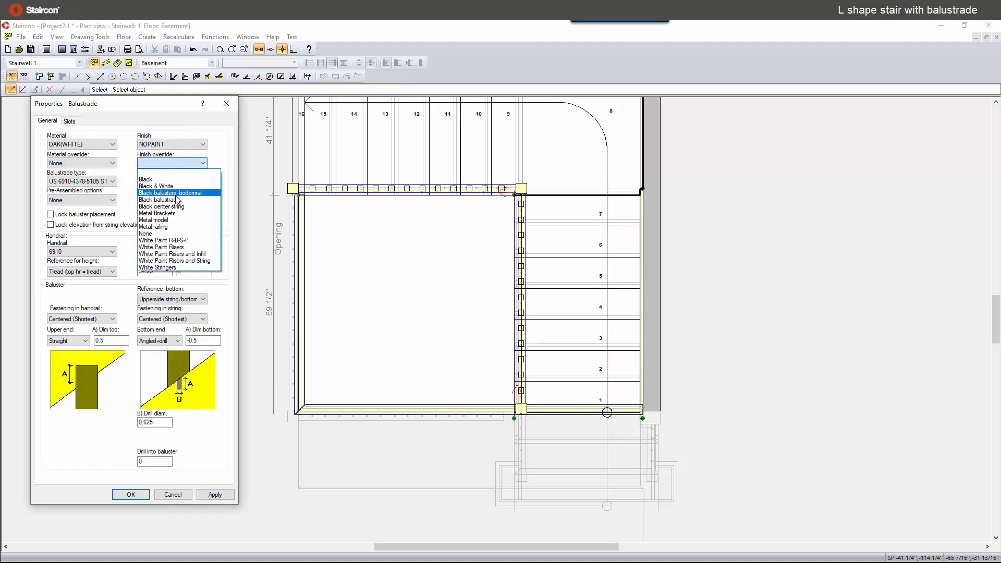
pyautogui.click(175, 194)
pyautogui.click(213, 494)
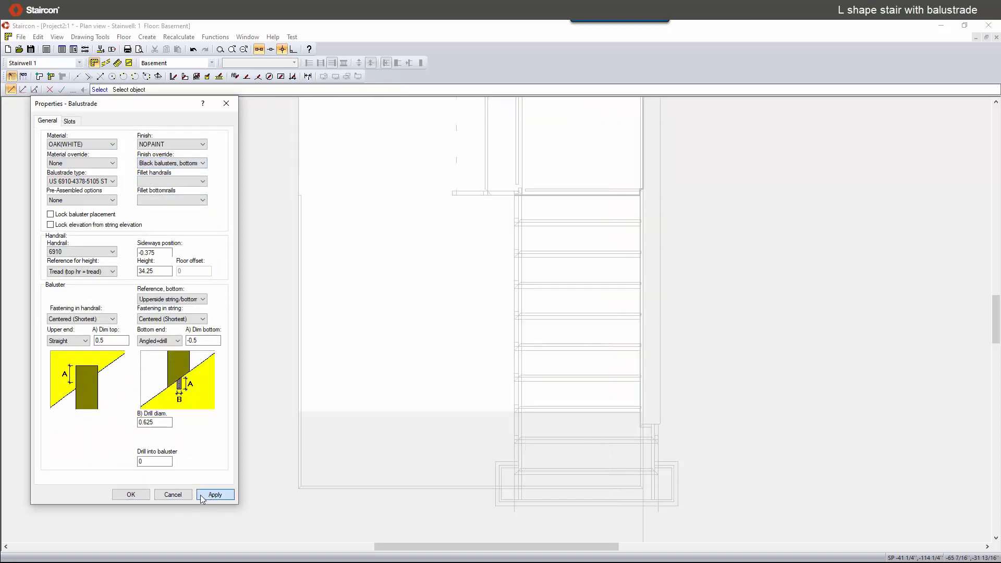
pyautogui.click(130, 495)
pyautogui.click(118, 63)
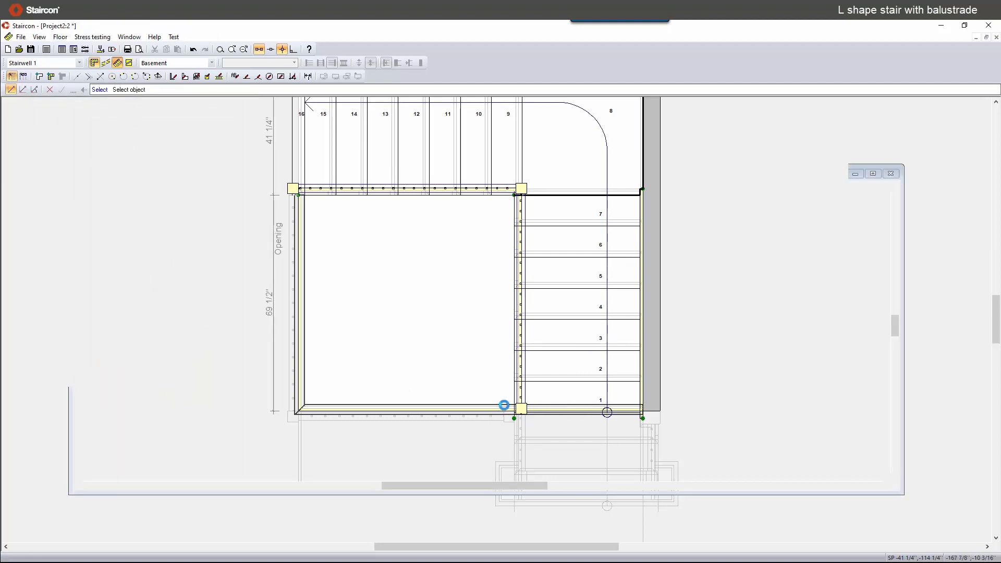
pyautogui.scroll(5, 520, 393)
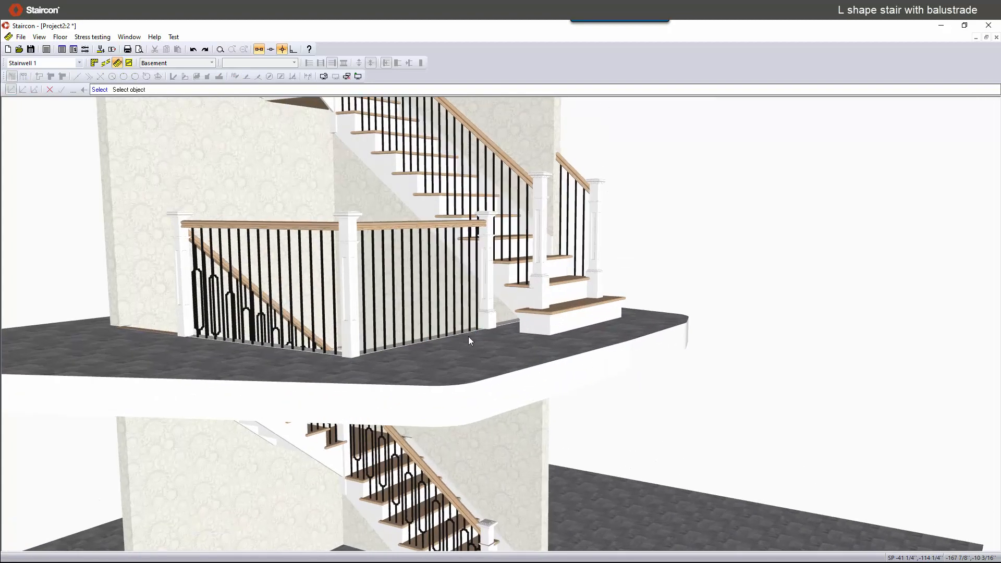
pyautogui.moveTo(468, 336); pyautogui.dragTo(499, 192, button='middle')
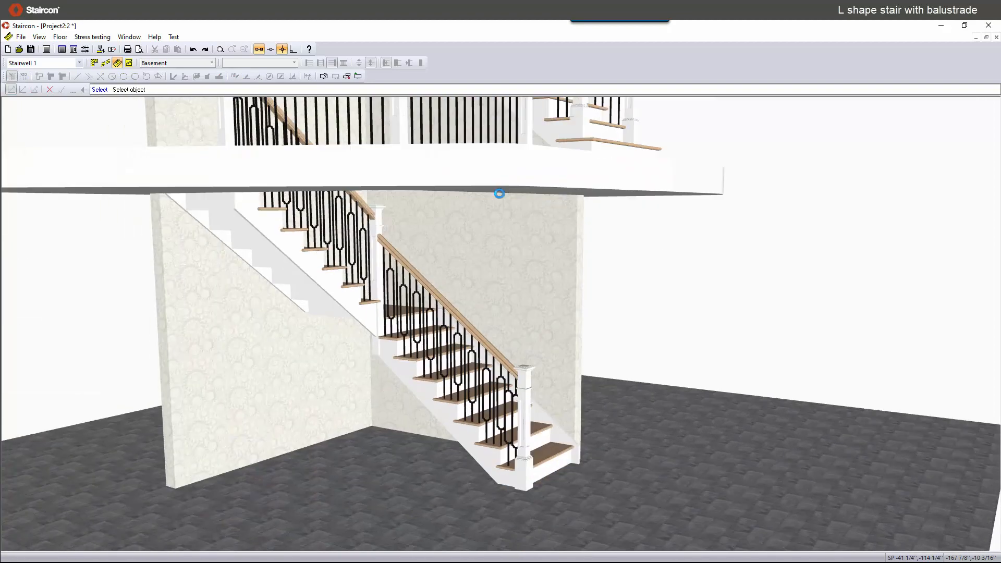
pyautogui.scroll(3, 491, 269)
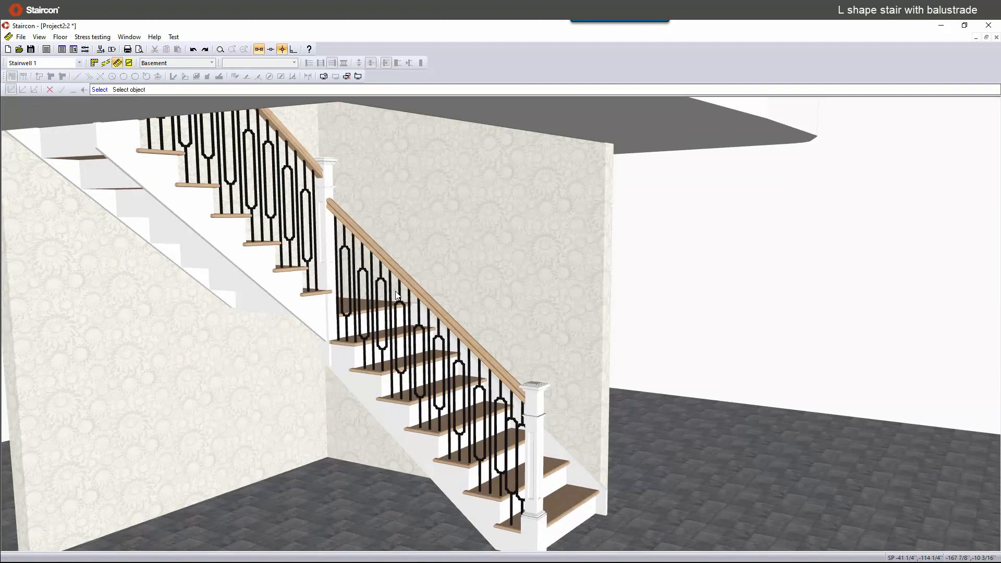
pyautogui.moveTo(431, 292); pyautogui.dragTo(404, 328, button='middle')
pyautogui.scroll(3, 406, 332)
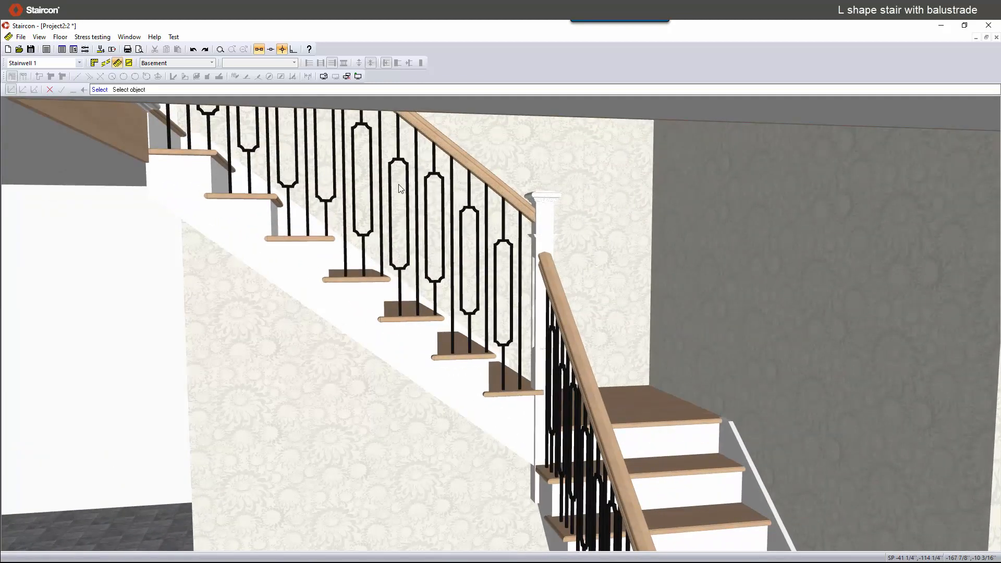
# Step: Extend the Basement stair's baluster pattern with HF16.2.1 in rows 3 and 4, apply it, and check the spacing in 3D
pyautogui.click(94, 63)
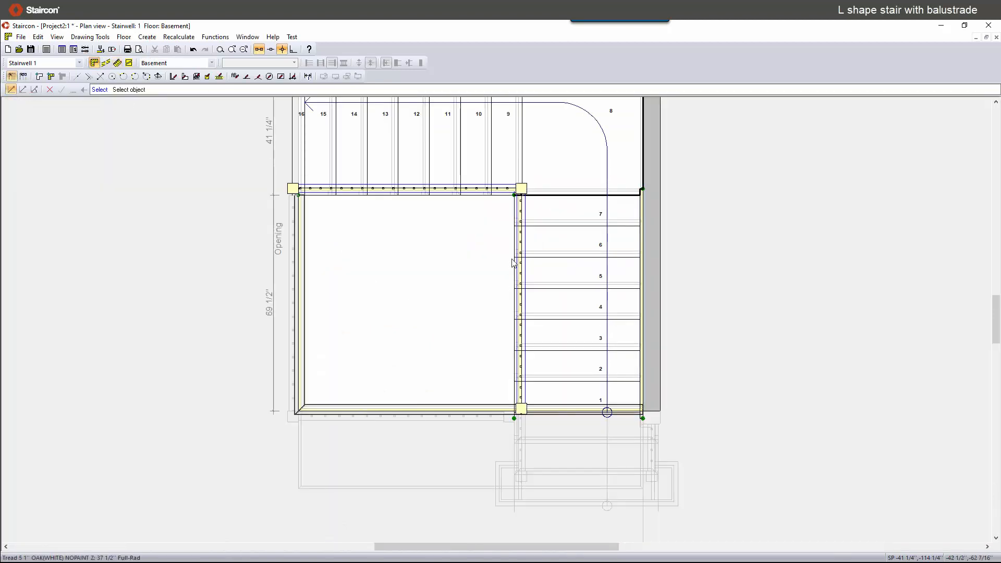
pyautogui.rightClick(409, 180)
pyautogui.moveTo(484, 191)
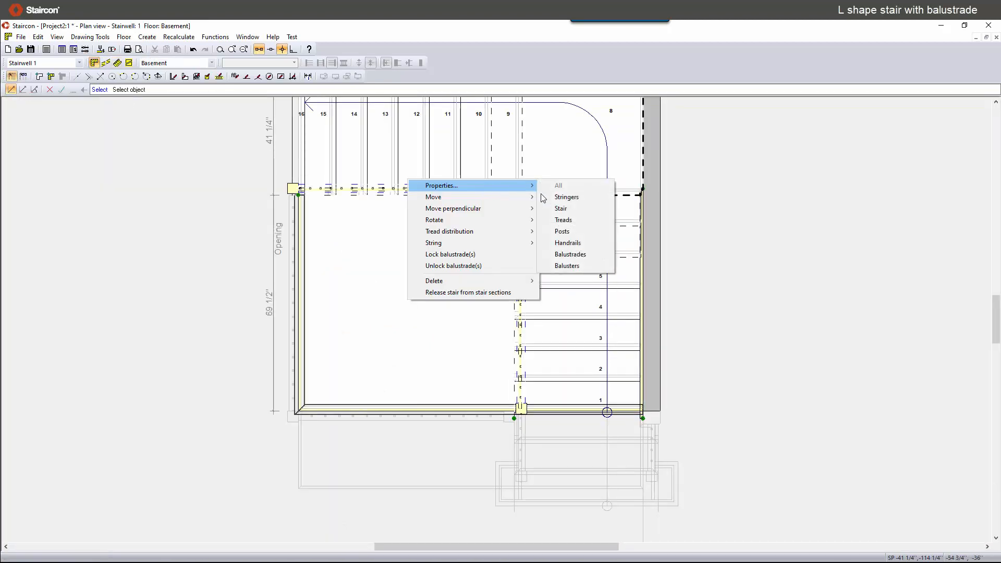
pyautogui.click(565, 252)
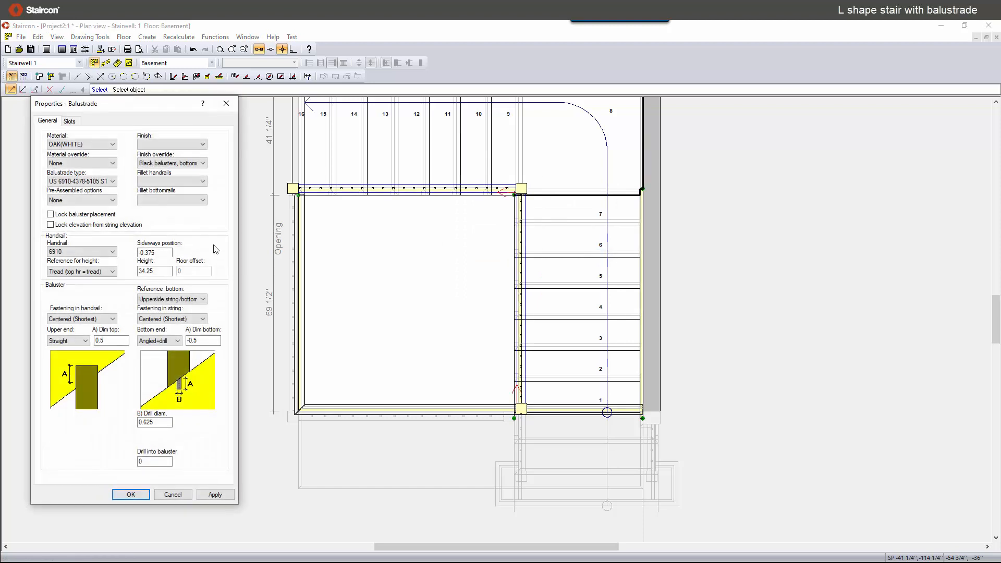
pyautogui.click(71, 122)
pyautogui.click(130, 226)
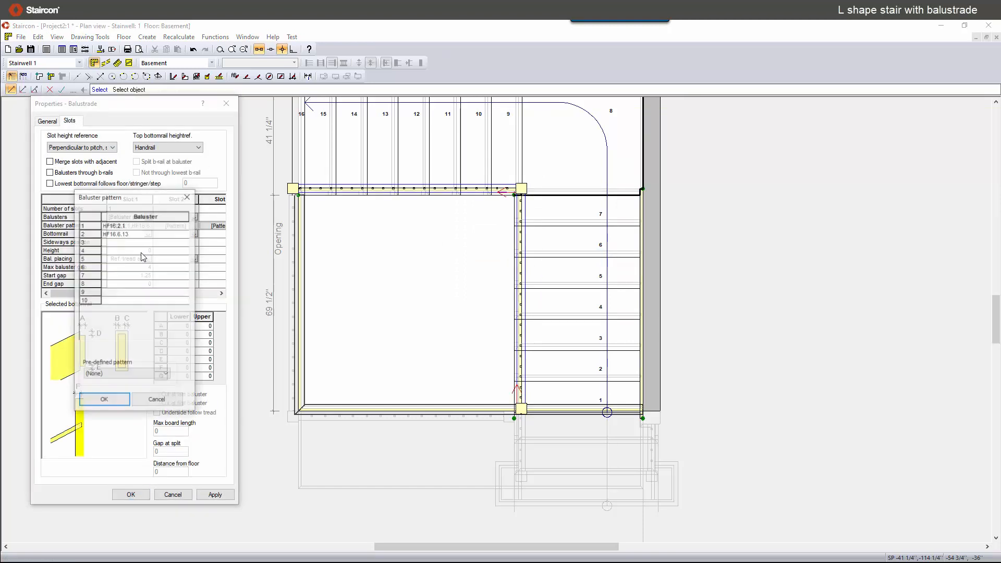
pyautogui.click(125, 225)
pyautogui.click(133, 225)
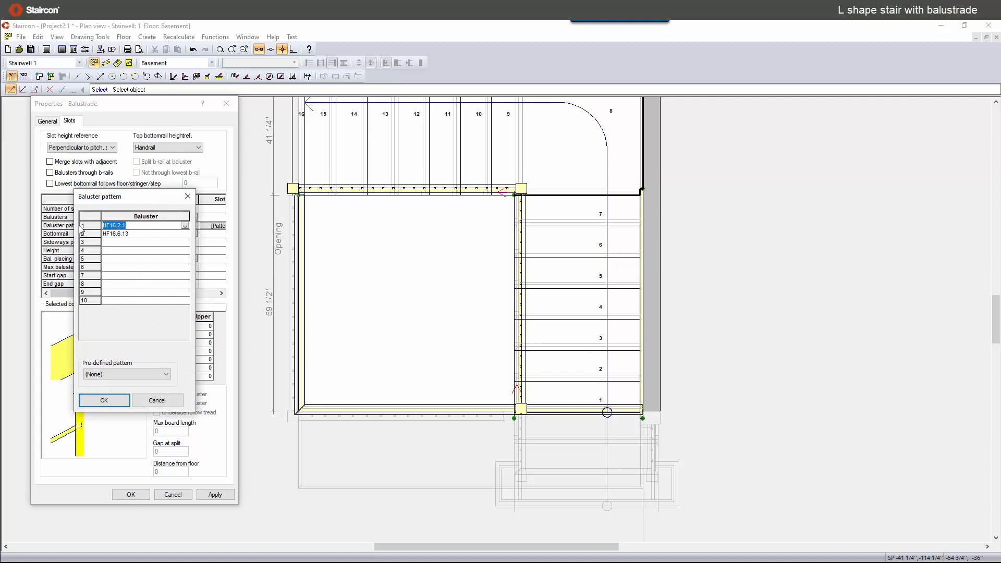
pyautogui.click(109, 242)
pyautogui.click(119, 250)
pyautogui.click(108, 400)
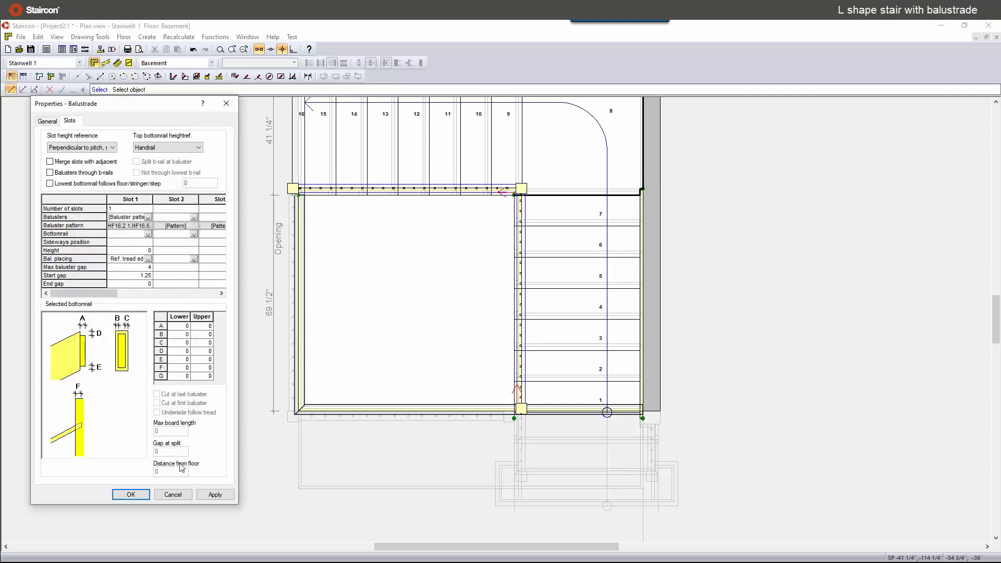
pyautogui.click(215, 495)
pyautogui.click(144, 497)
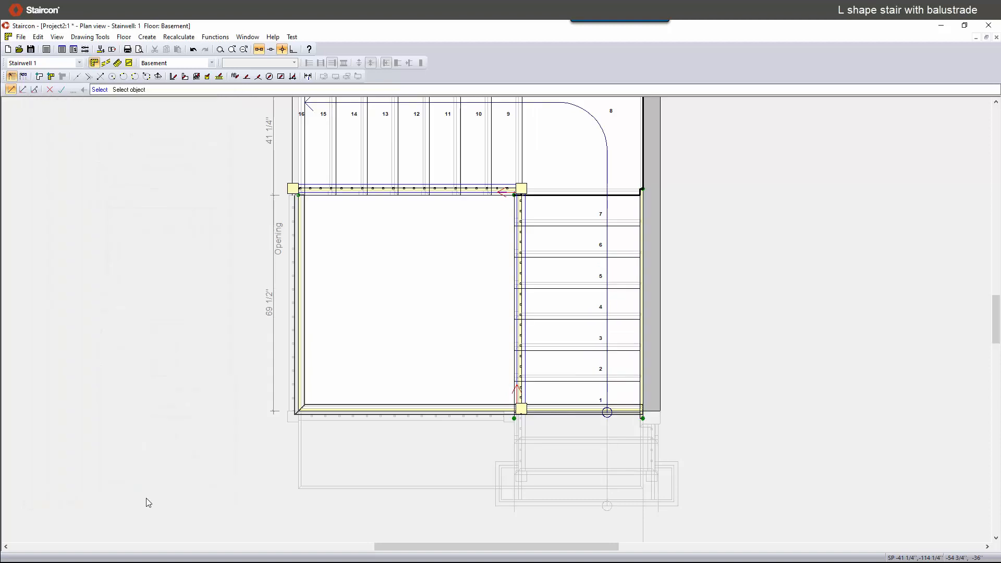
pyautogui.click(118, 62)
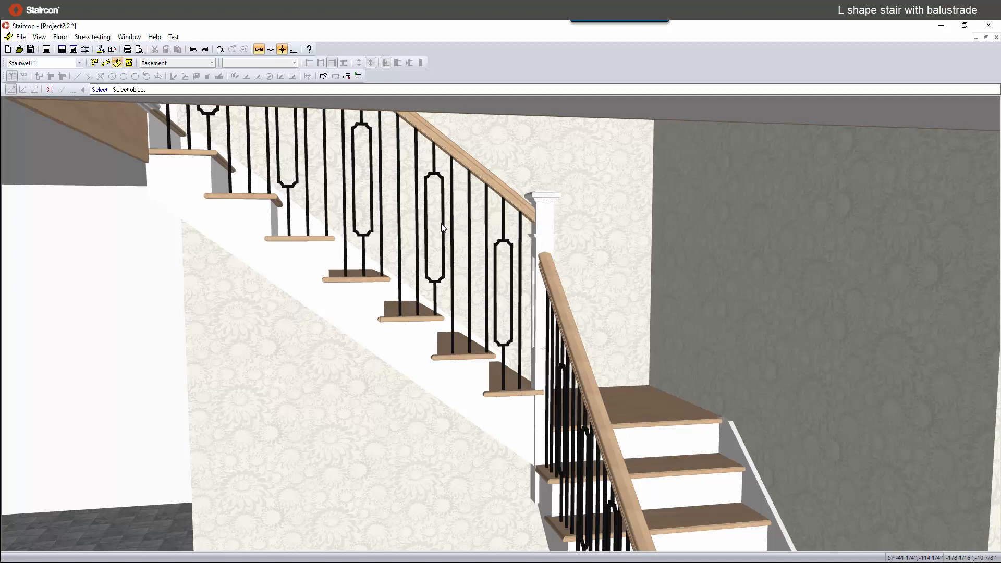
# Step: Clear all four rows of the Slot 1 baluster pattern for the Basement stair's balustrades in plan view
pyautogui.click(94, 63)
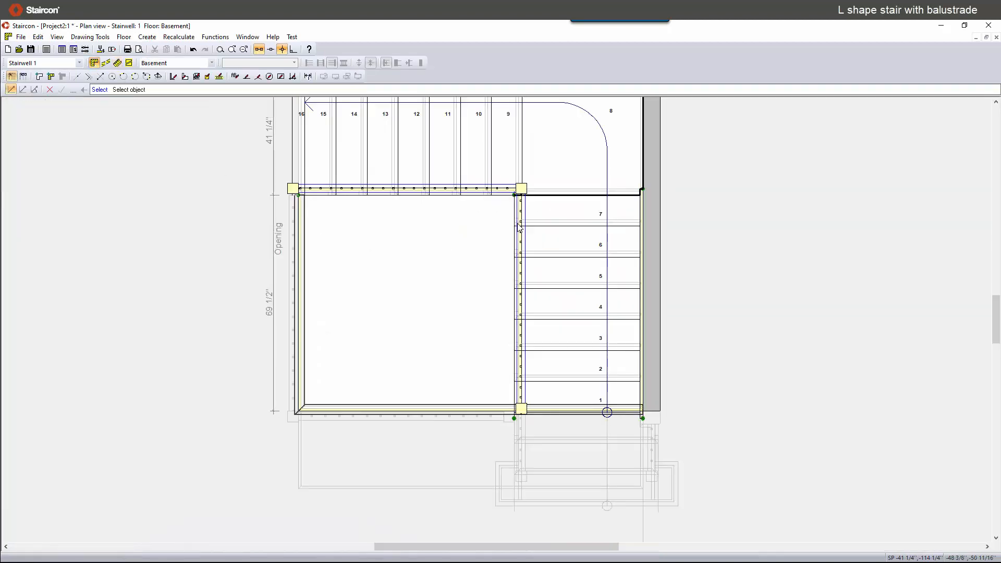
pyautogui.rightClick(483, 187)
pyautogui.moveTo(521, 188)
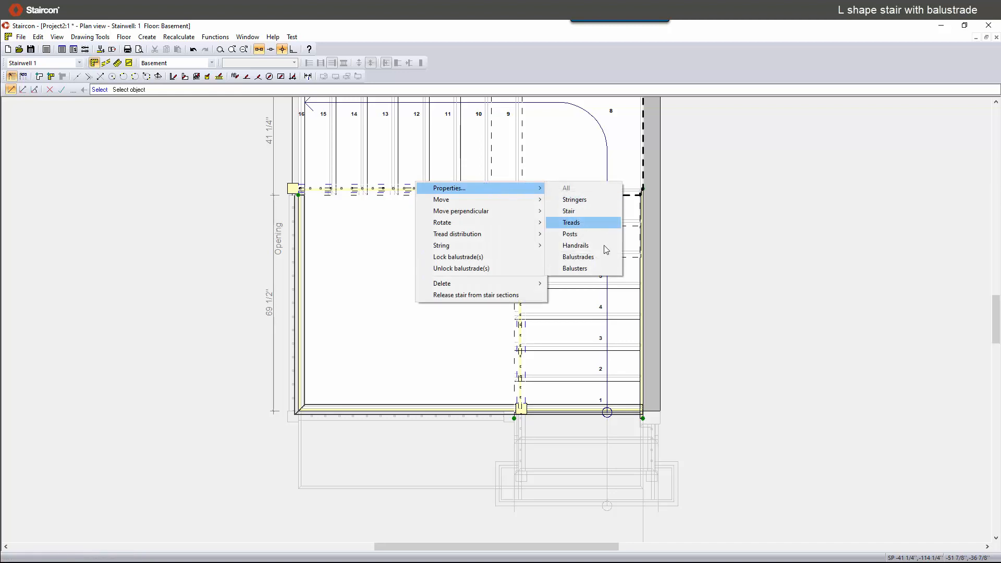
pyautogui.click(593, 255)
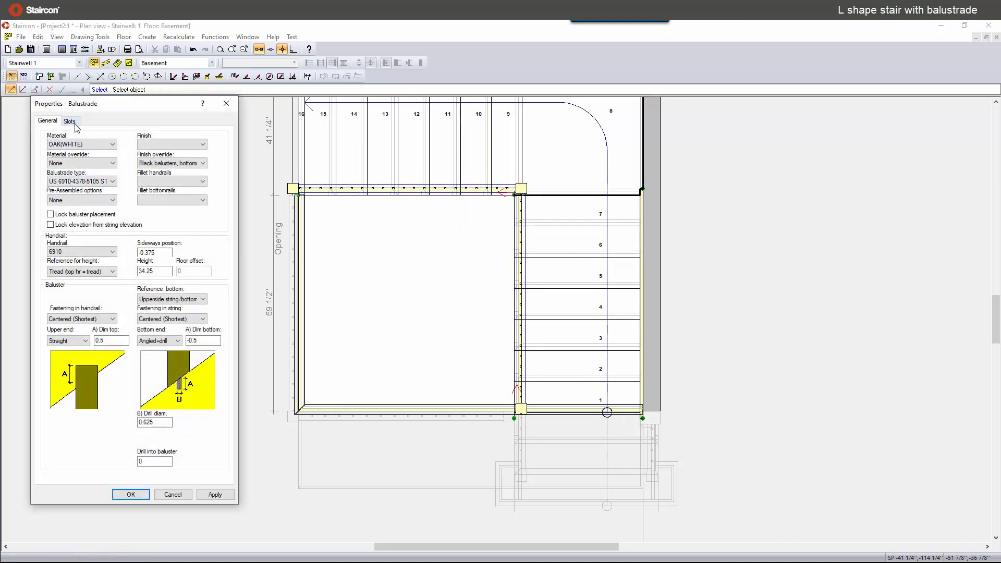
pyautogui.click(70, 122)
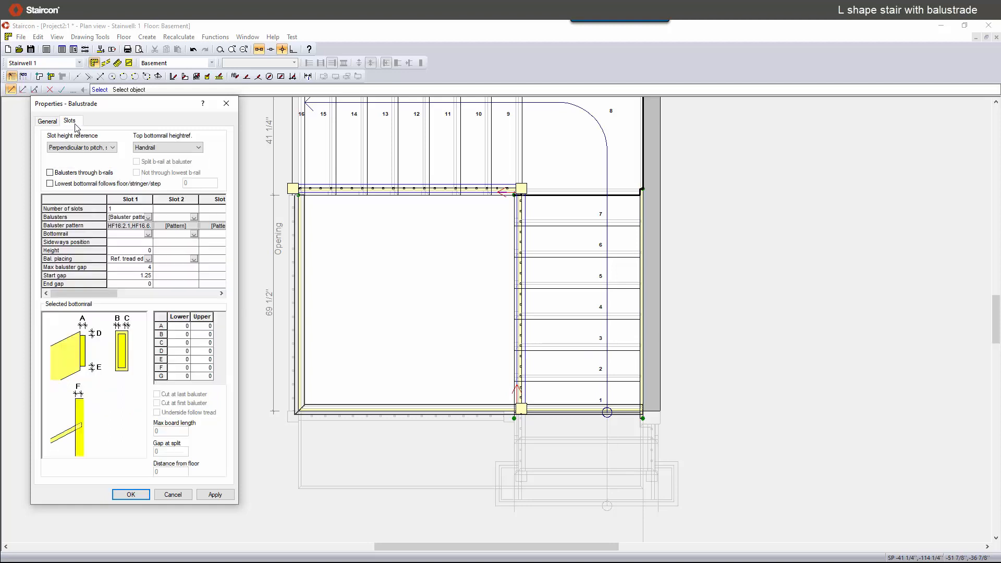
pyautogui.doubleClick(143, 226)
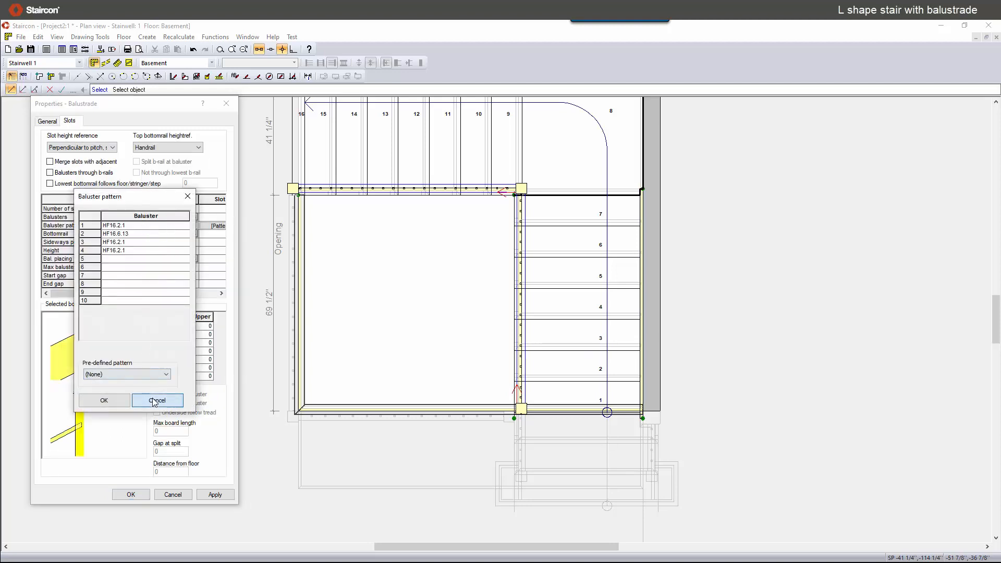
pyautogui.click(157, 399)
pyautogui.click(137, 227)
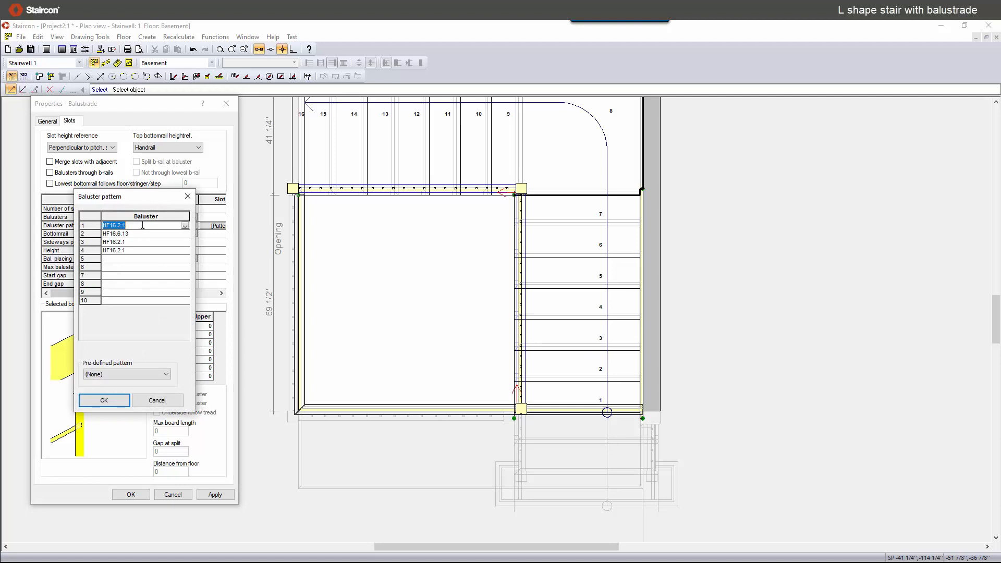
pyautogui.press('Delete')
pyautogui.click(134, 234)
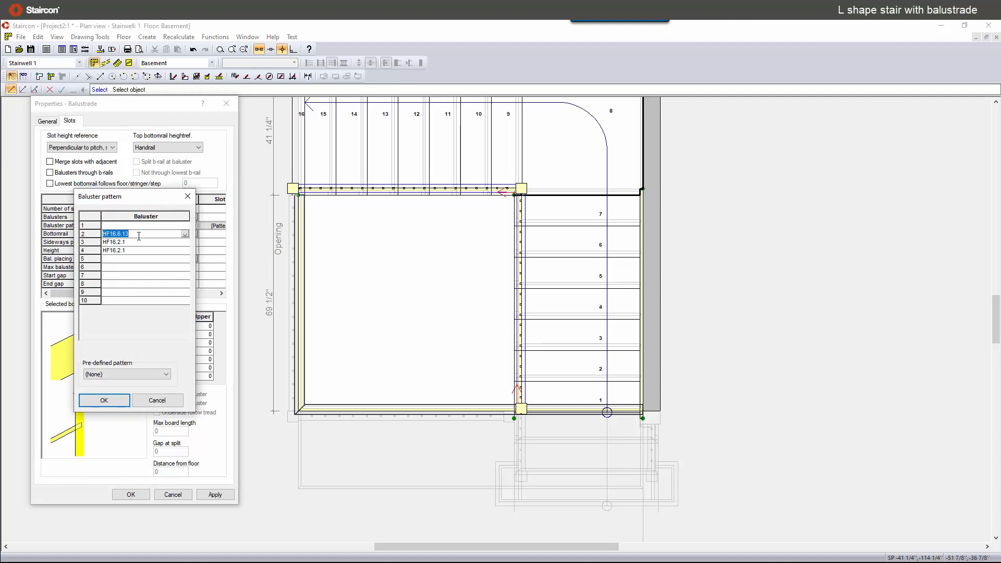
pyautogui.press('Delete')
pyautogui.click(125, 250)
pyautogui.press('Delete')
pyautogui.click(132, 242)
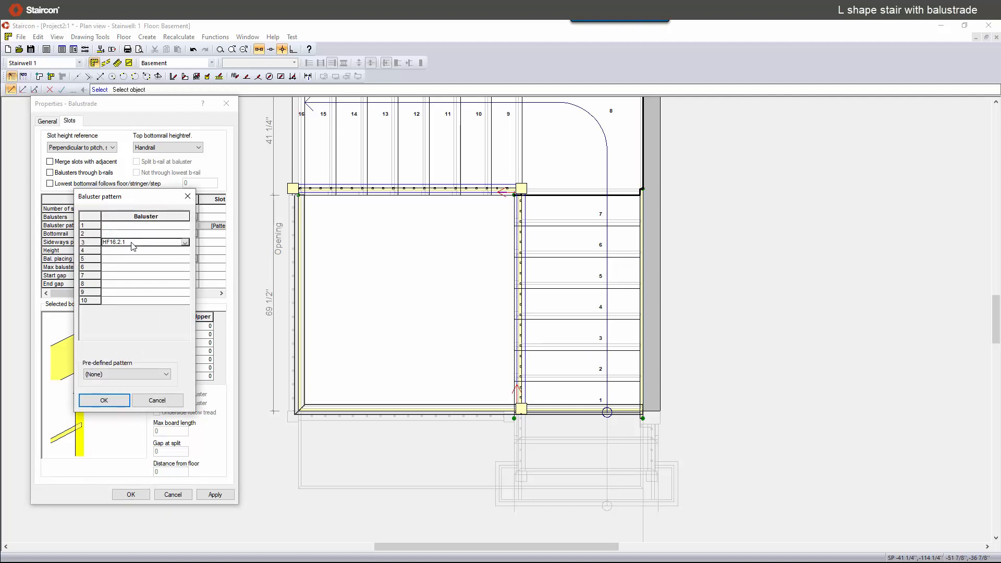
pyautogui.press('Delete')
pyautogui.click(95, 402)
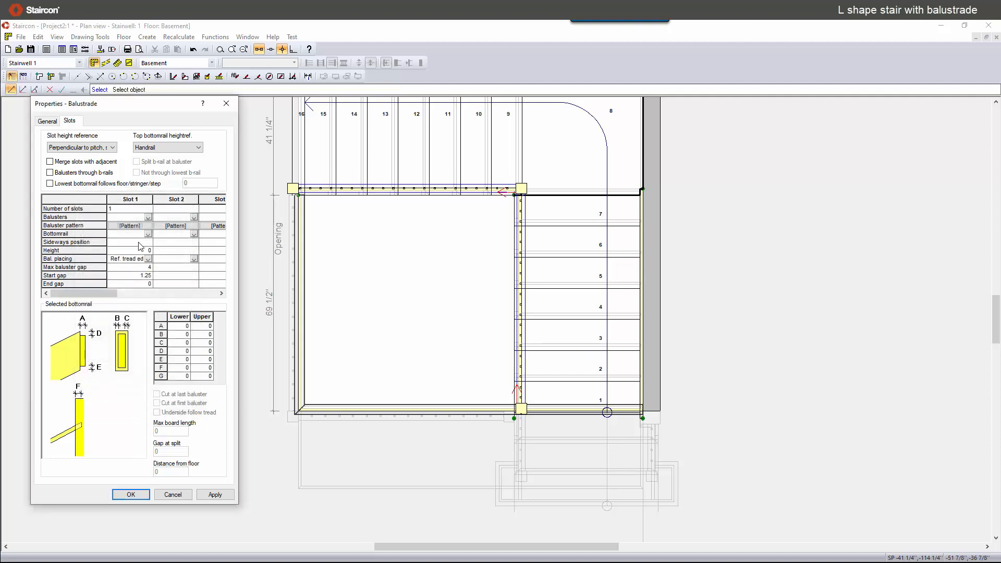
# Step: Set the Slot 1 balusters of the Basement stair's balustrades to 0.5" SQUARE and accept the balustrade properties
pyautogui.click(148, 217)
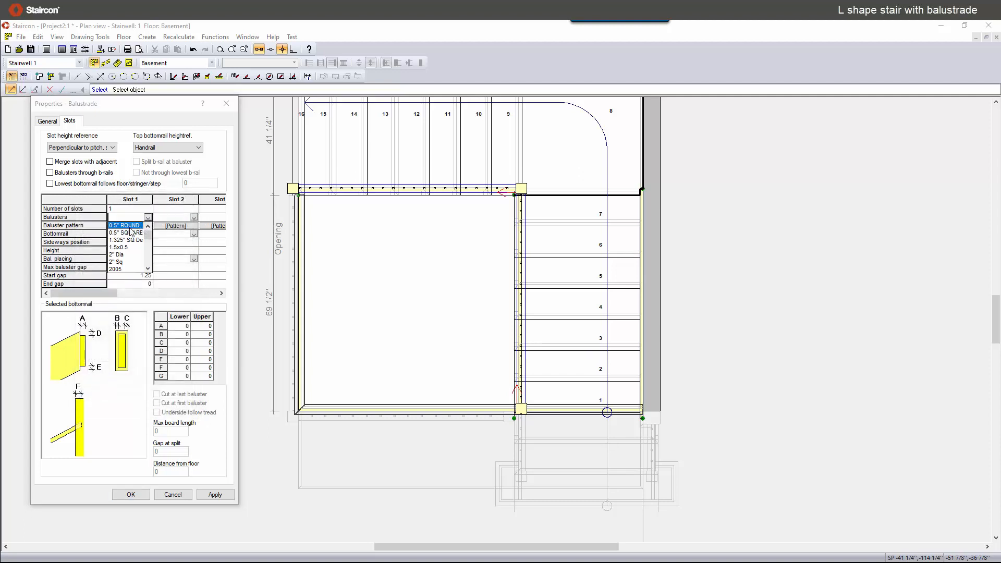
pyautogui.click(129, 233)
pyautogui.click(131, 494)
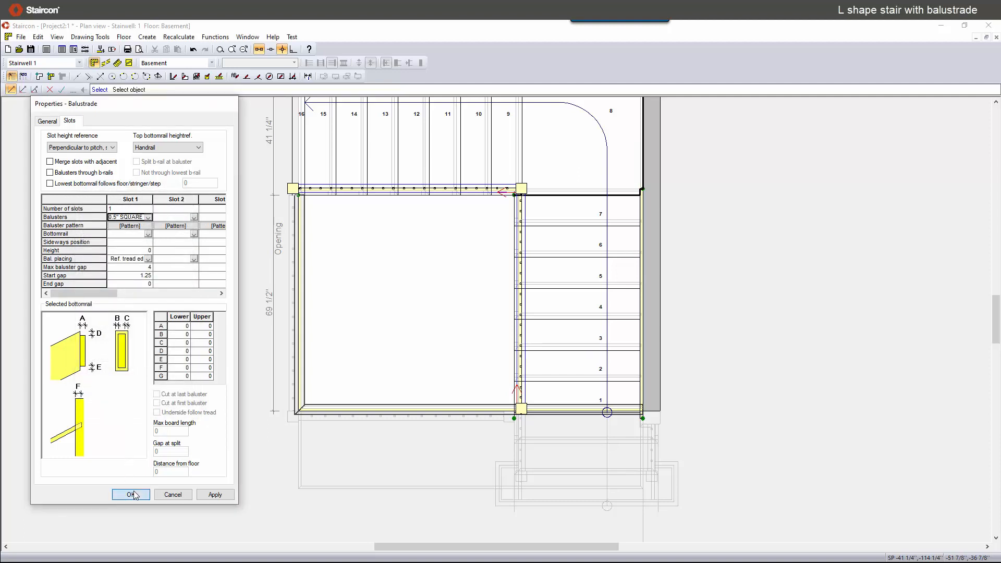
# Step: Change the Slot 1 balusters of all Floor 3 opening balustrades to 0.5" SQUARE
pyautogui.click(160, 63)
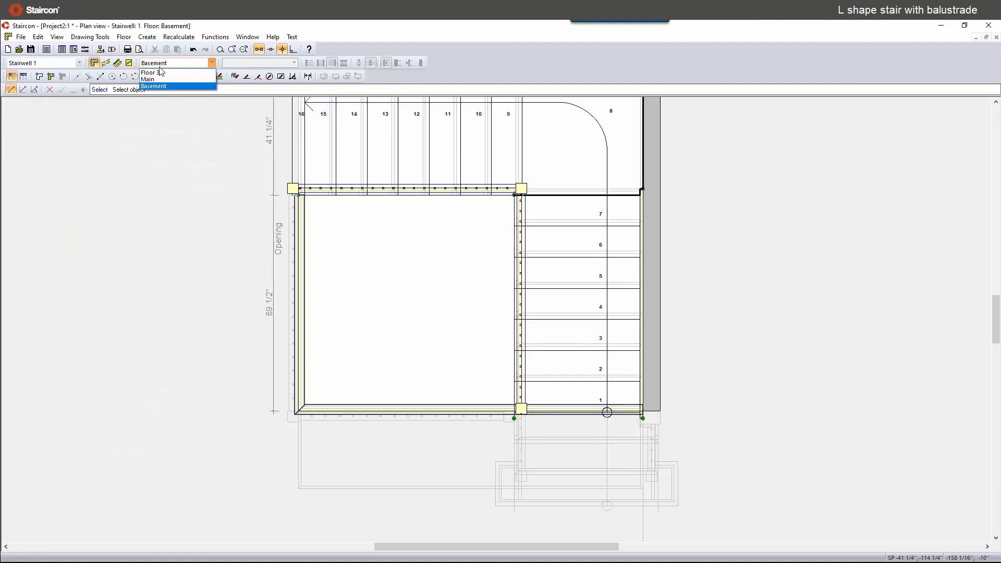
pyautogui.click(155, 73)
pyautogui.scroll(-3, 483, 379)
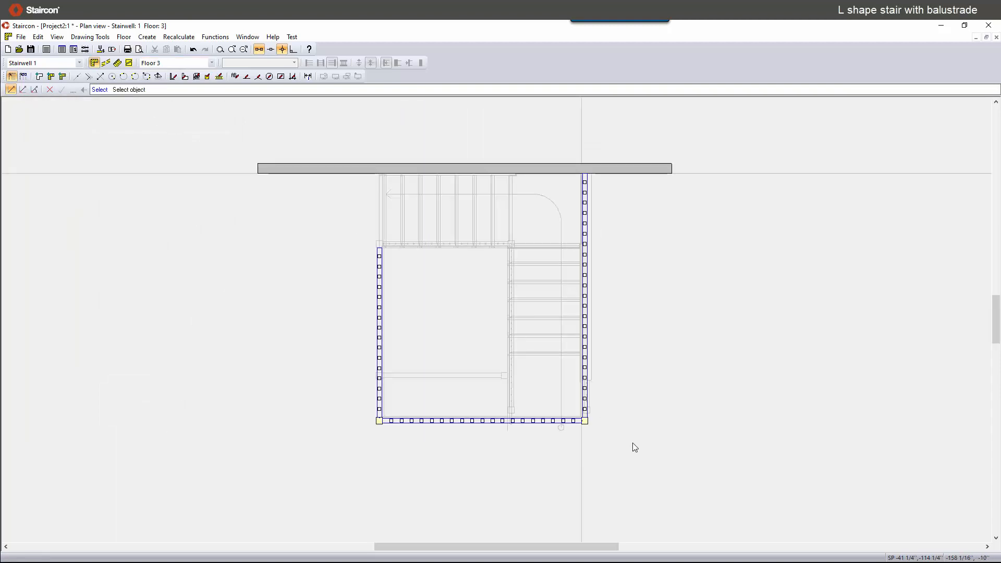
pyautogui.moveTo(632, 442); pyautogui.dragTo(270, 319)
pyautogui.rightClick(456, 319)
pyautogui.moveTo(456, 326)
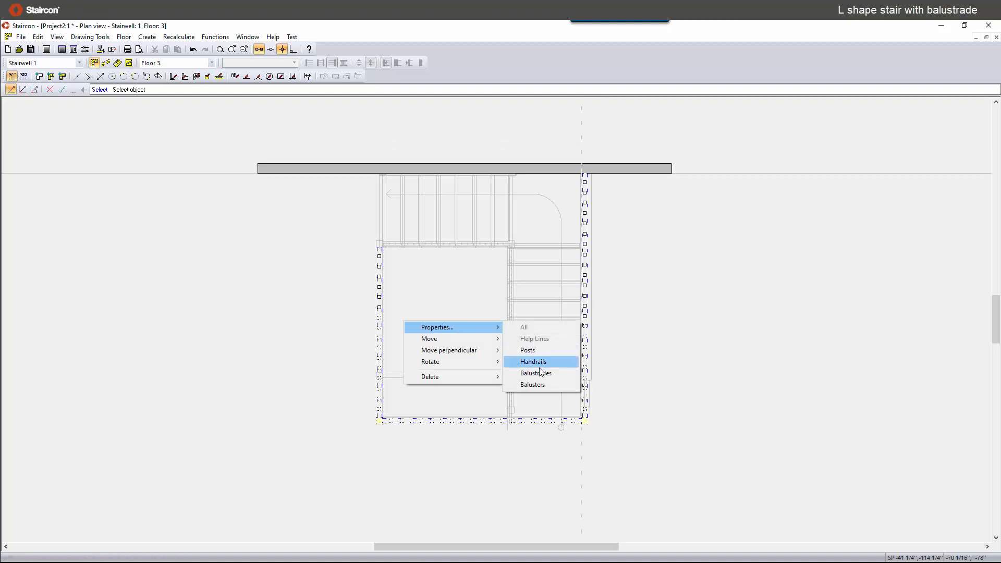
pyautogui.click(537, 373)
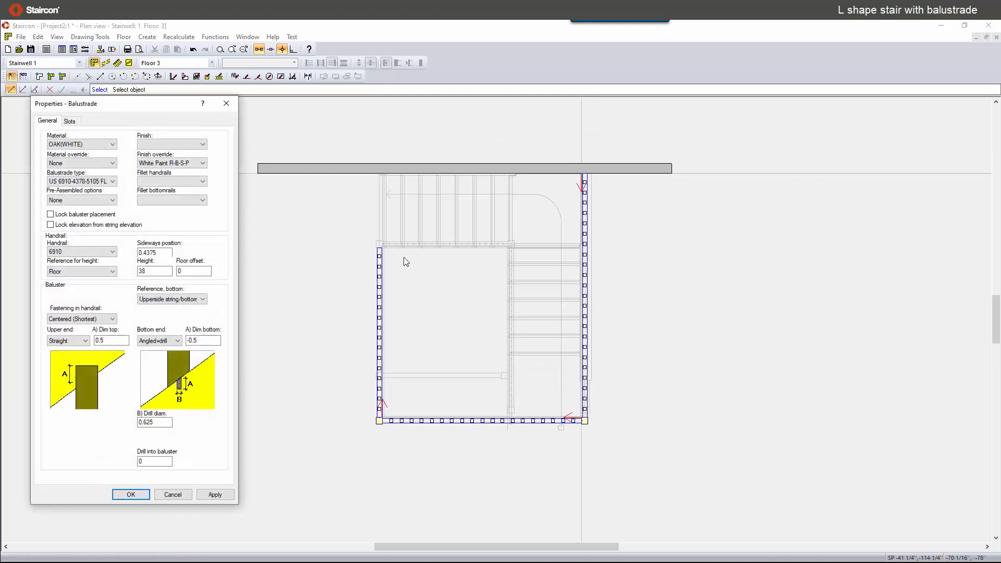
pyautogui.click(69, 121)
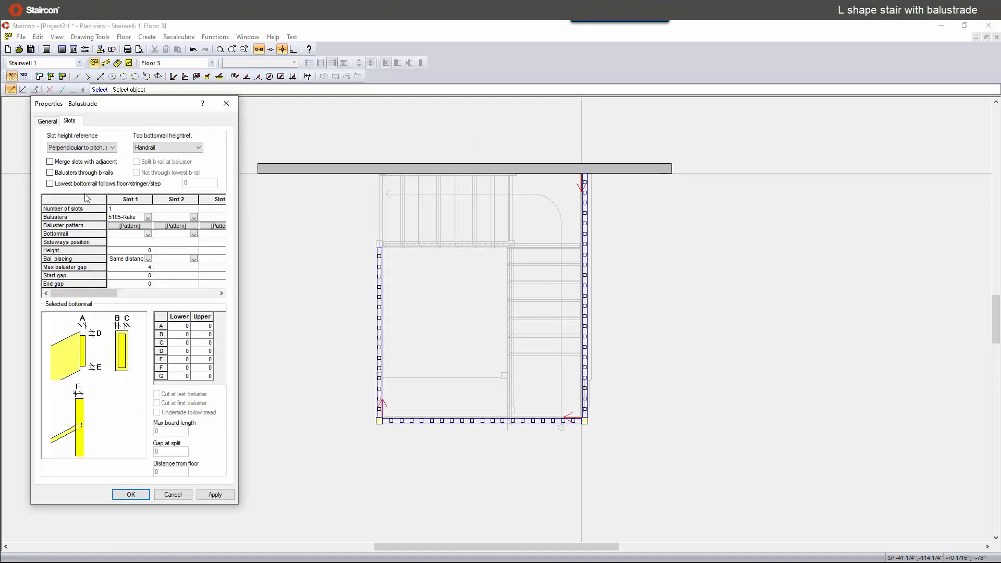
pyautogui.click(148, 218)
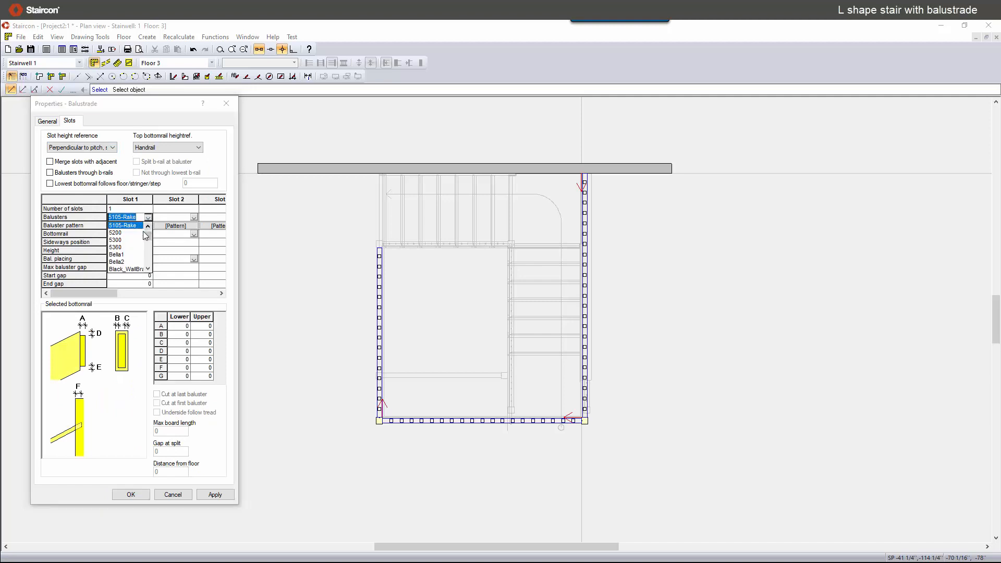
pyautogui.click(131, 227)
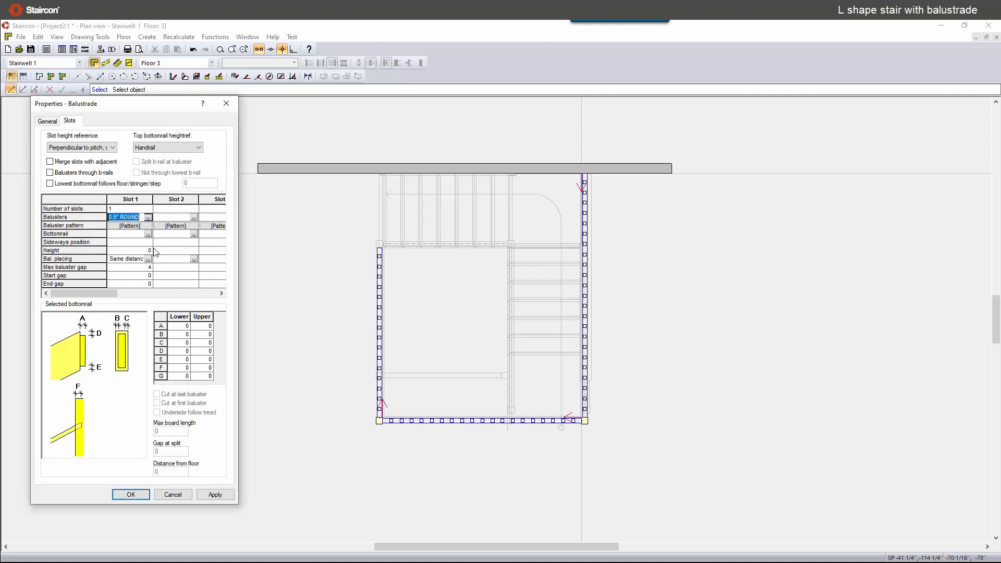
pyautogui.click(149, 217)
pyautogui.click(130, 236)
pyautogui.click(130, 493)
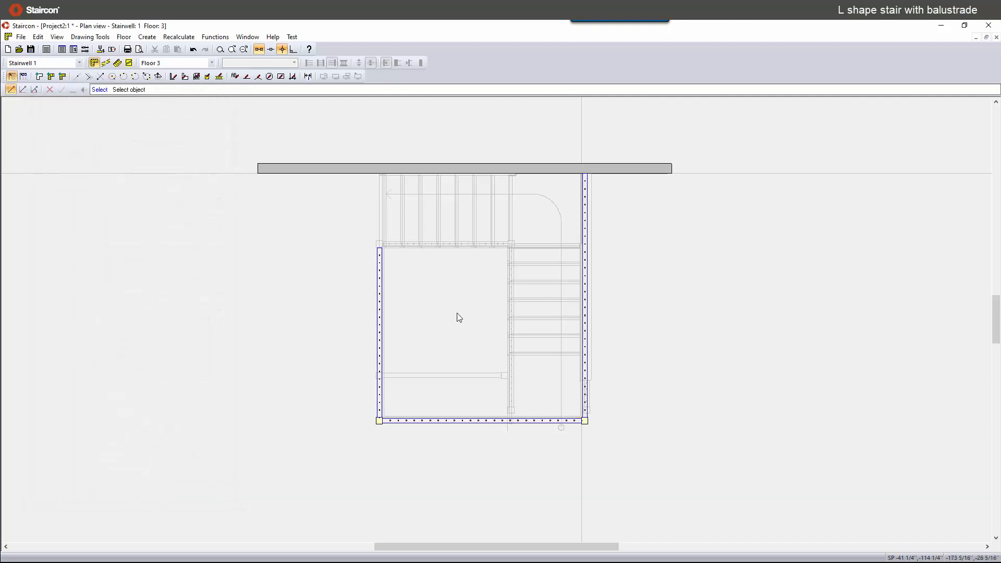
# Step: Set the finish override of the Floor 3 opening balustrades to the black balusters, bottomrail option
pyautogui.rightClick(323, 319)
pyautogui.moveTo(332, 327)
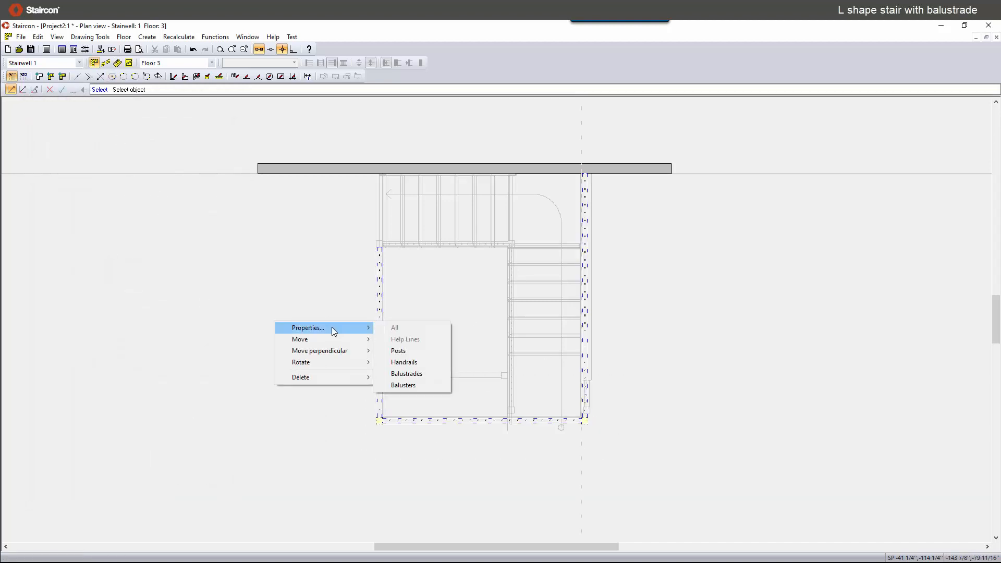
pyautogui.click(411, 374)
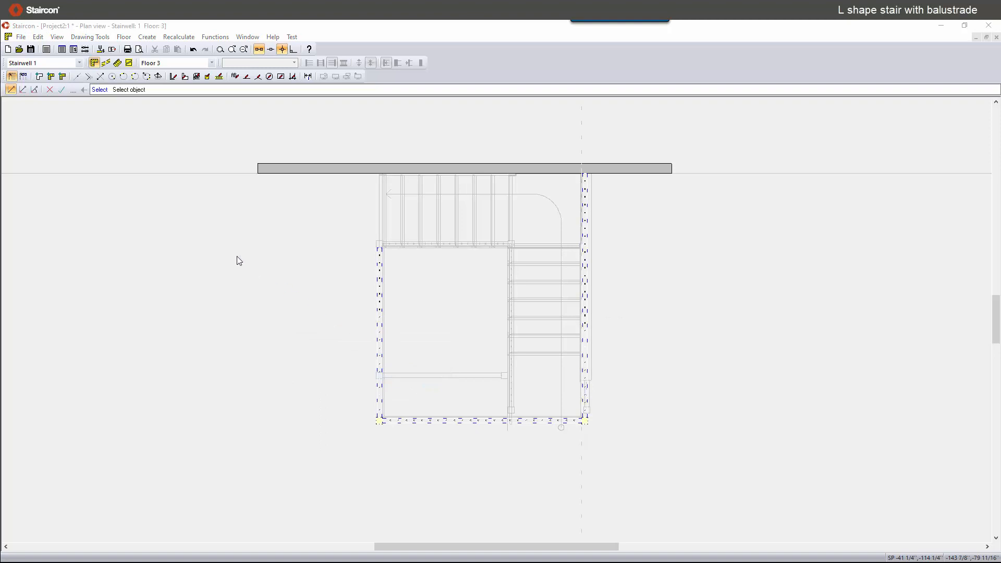
pyautogui.click(202, 162)
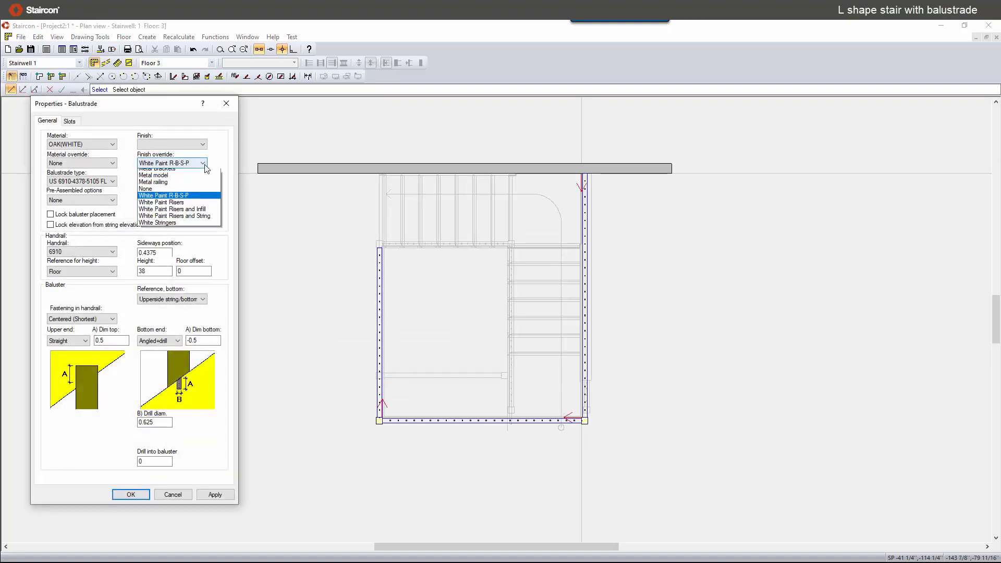
pyautogui.click(192, 193)
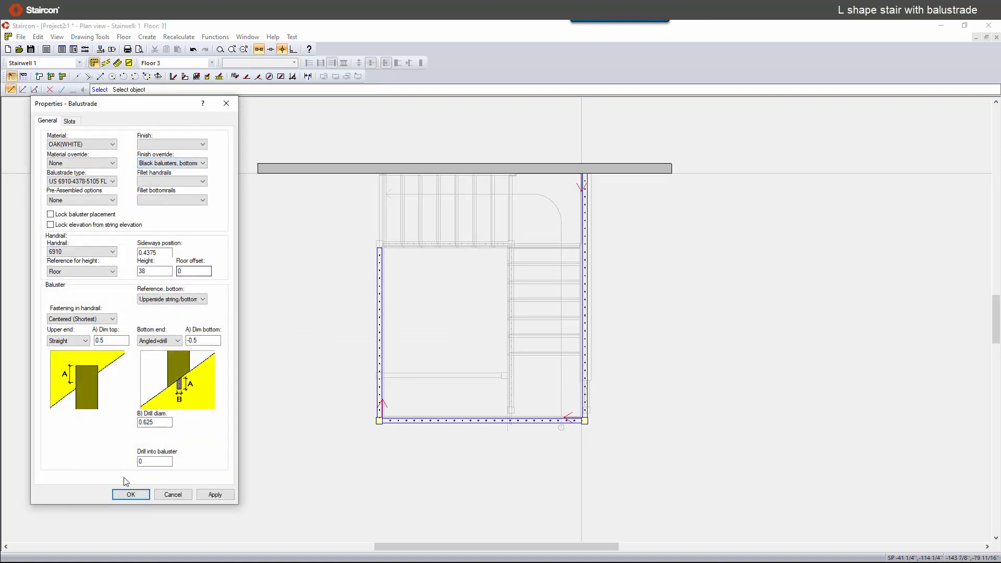
pyautogui.click(127, 499)
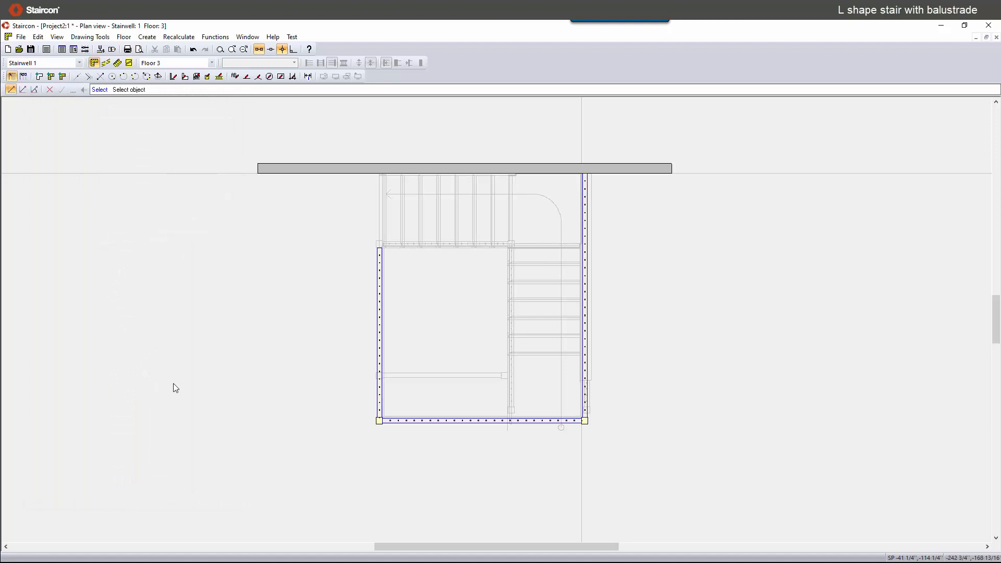
# Step: Inspect the balusters on the Basement, Main and Floor 3 levels from several angles in the 3D view
pyautogui.click(117, 63)
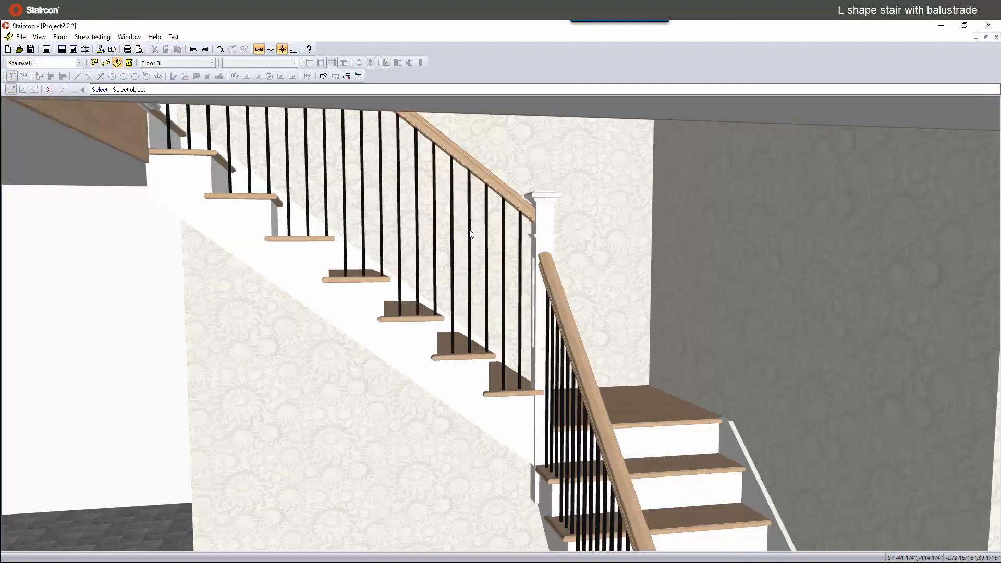
pyautogui.scroll(-5, 472, 234)
pyautogui.moveTo(473, 352); pyautogui.dragTo(521, 351)
pyautogui.scroll(-3, 496, 308)
pyautogui.moveTo(495, 308); pyautogui.dragTo(495, 346, button='middle')
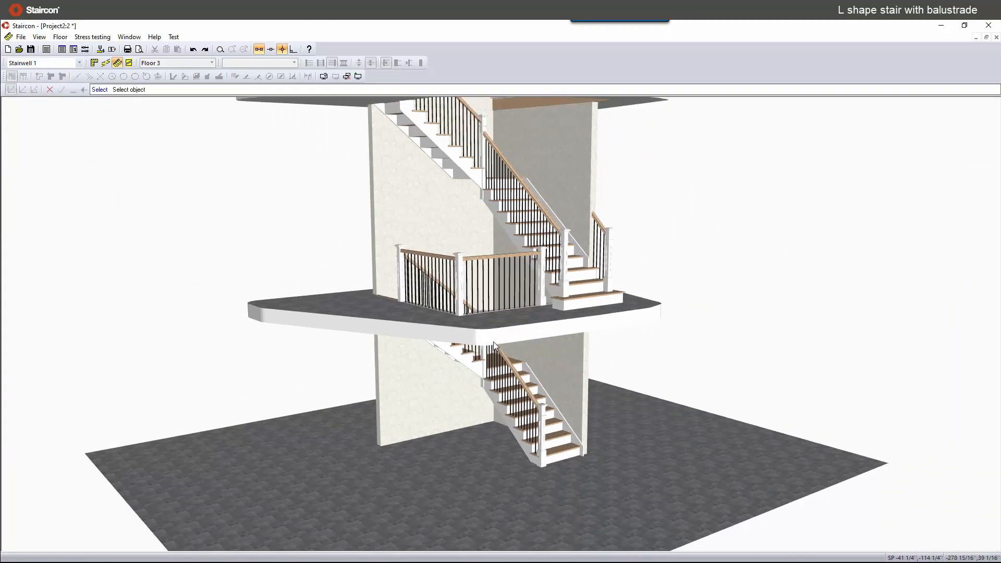
pyautogui.scroll(4, 503, 339)
pyautogui.scroll(4, 499, 236)
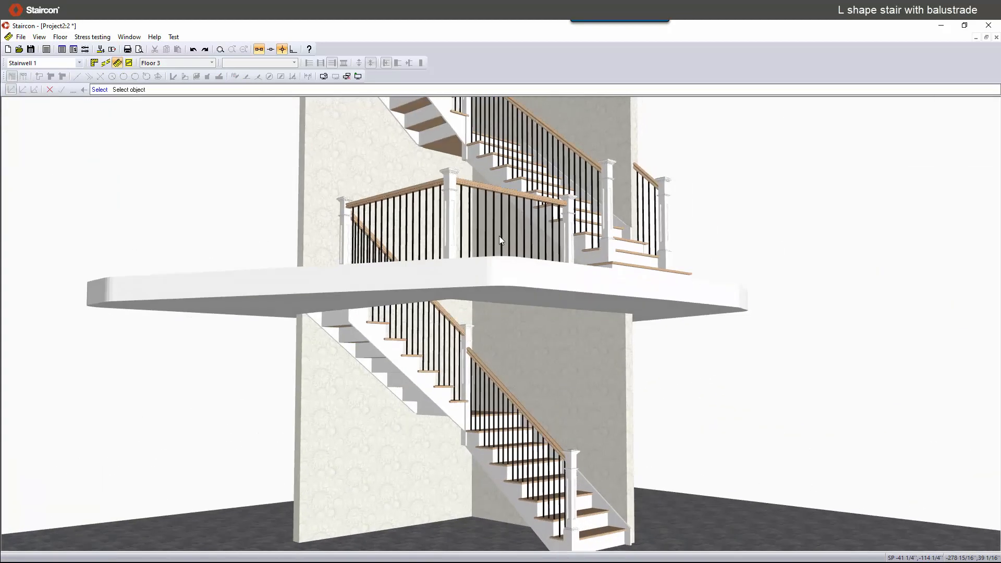
pyautogui.moveTo(499, 236); pyautogui.dragTo(477, 383, button='middle')
pyautogui.moveTo(477, 383); pyautogui.dragTo(505, 264)
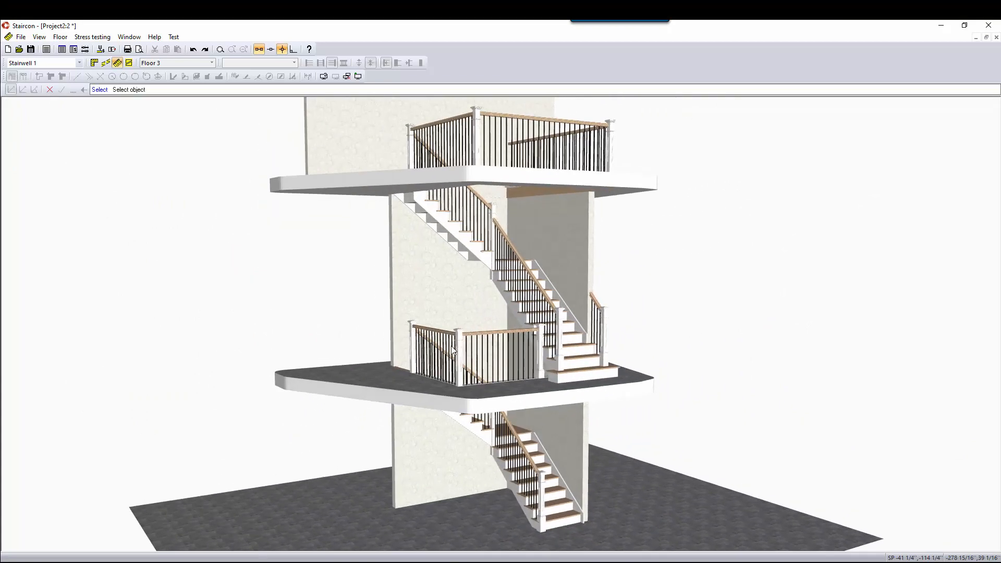